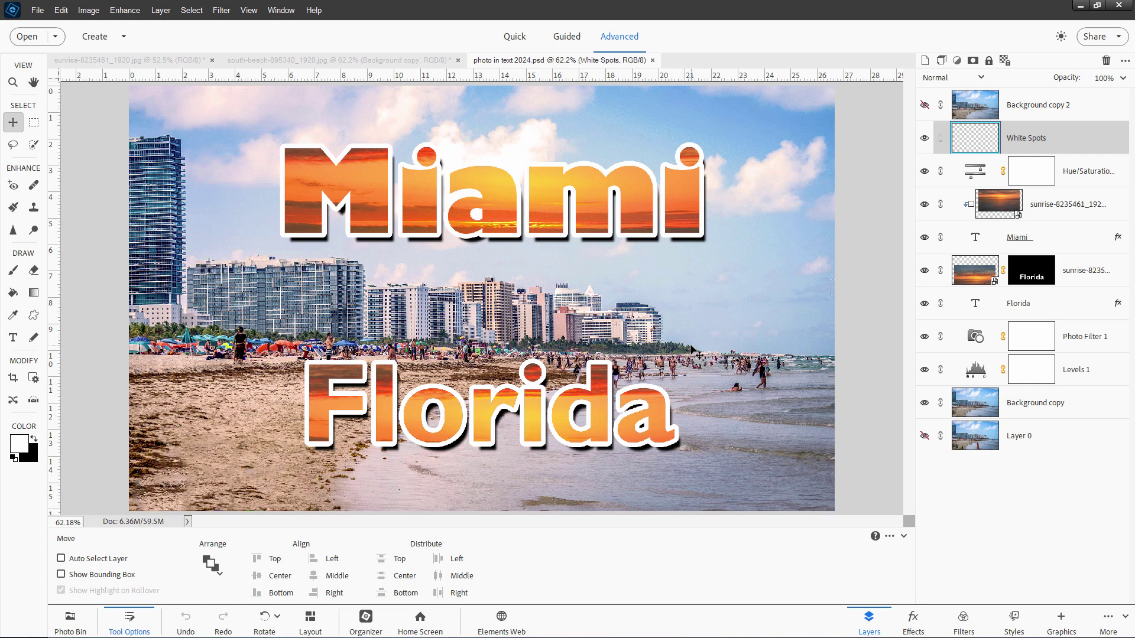
# - Look over the south beach, sunset and finished Miami Florida documents, then close the finished one
pyautogui.click(377, 61)
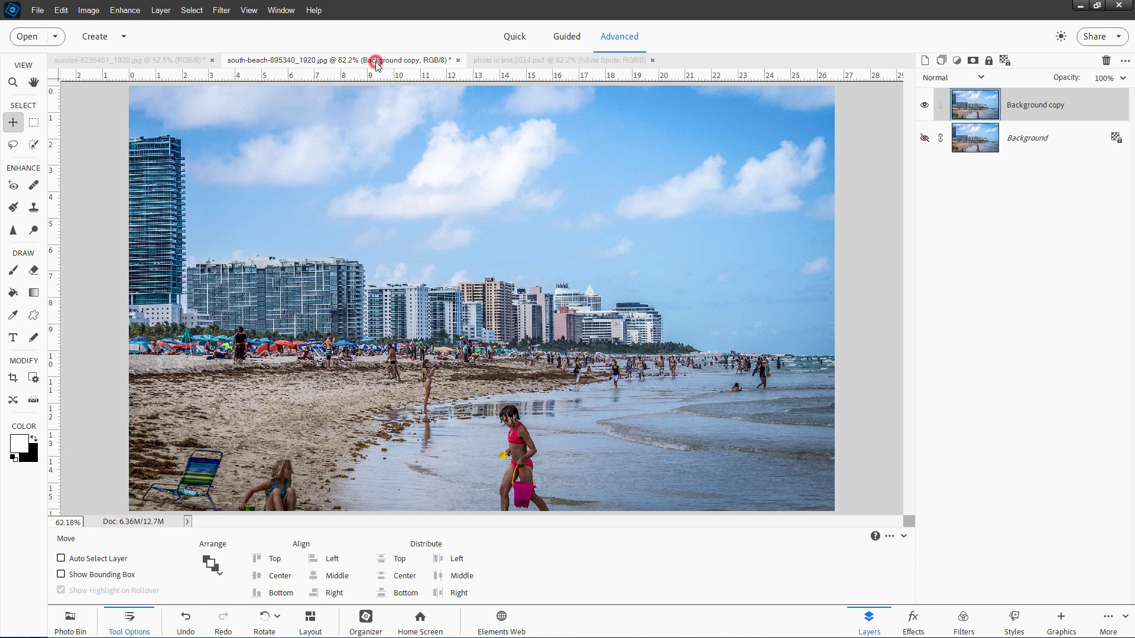
pyautogui.click(174, 62)
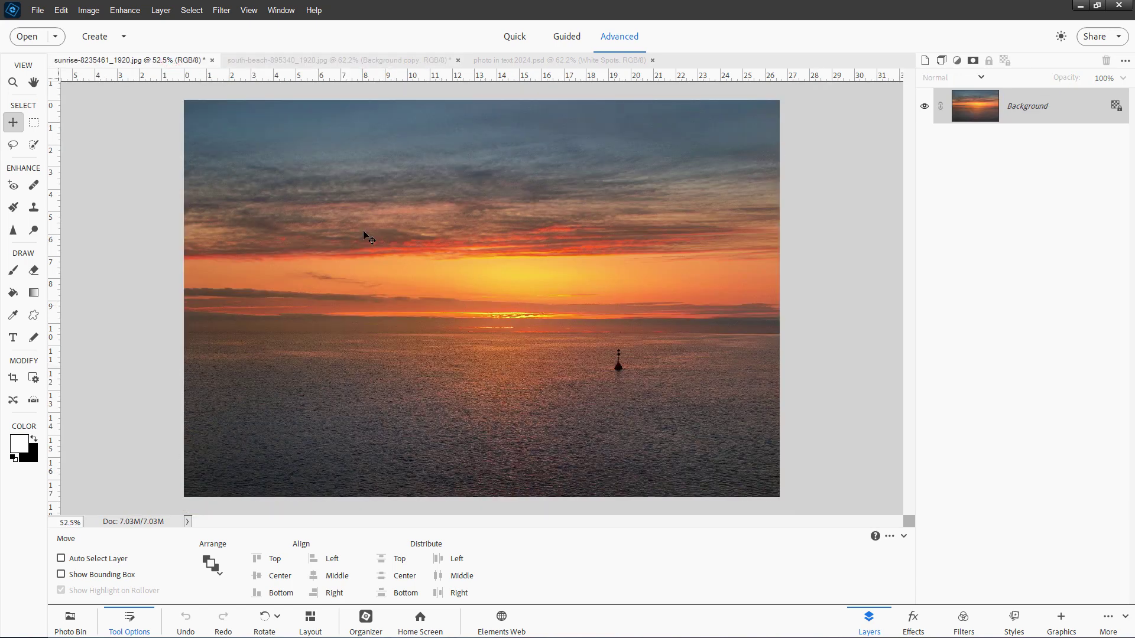
pyautogui.click(500, 61)
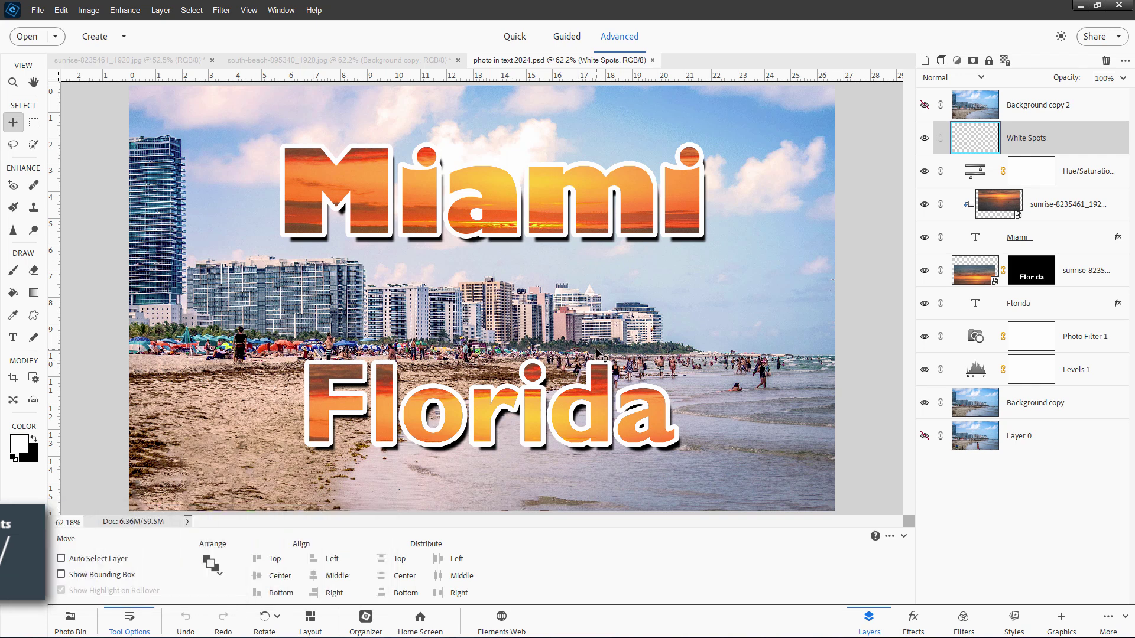
pyautogui.click(652, 60)
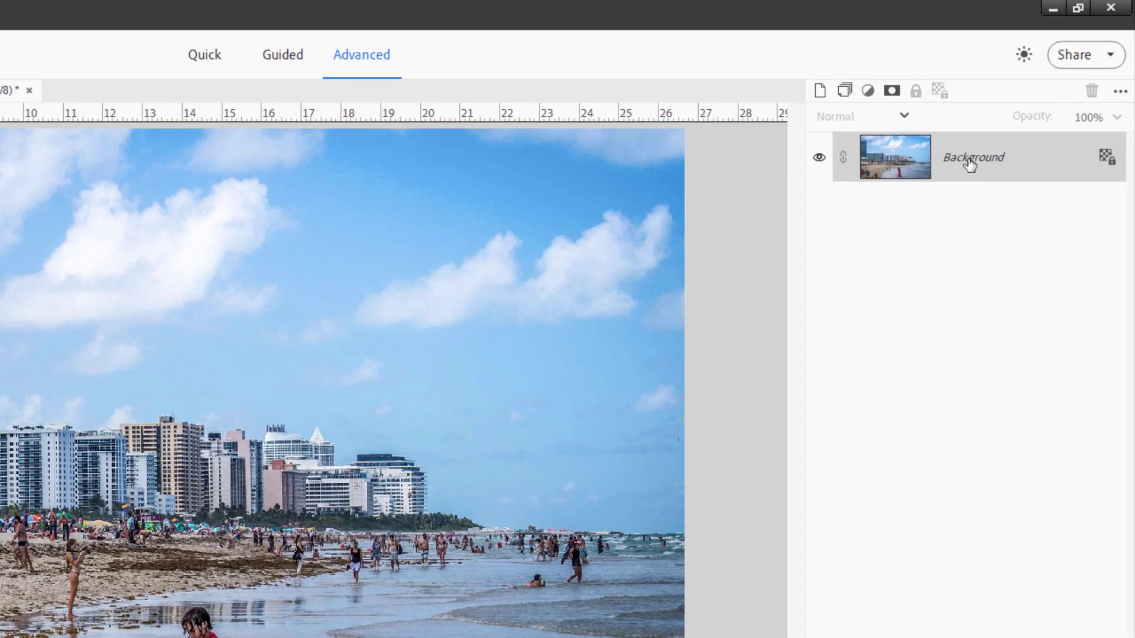
# - Duplicate the Background layer as 'Background copy' and hide the original Background
pyautogui.rightClick(1026, 109)
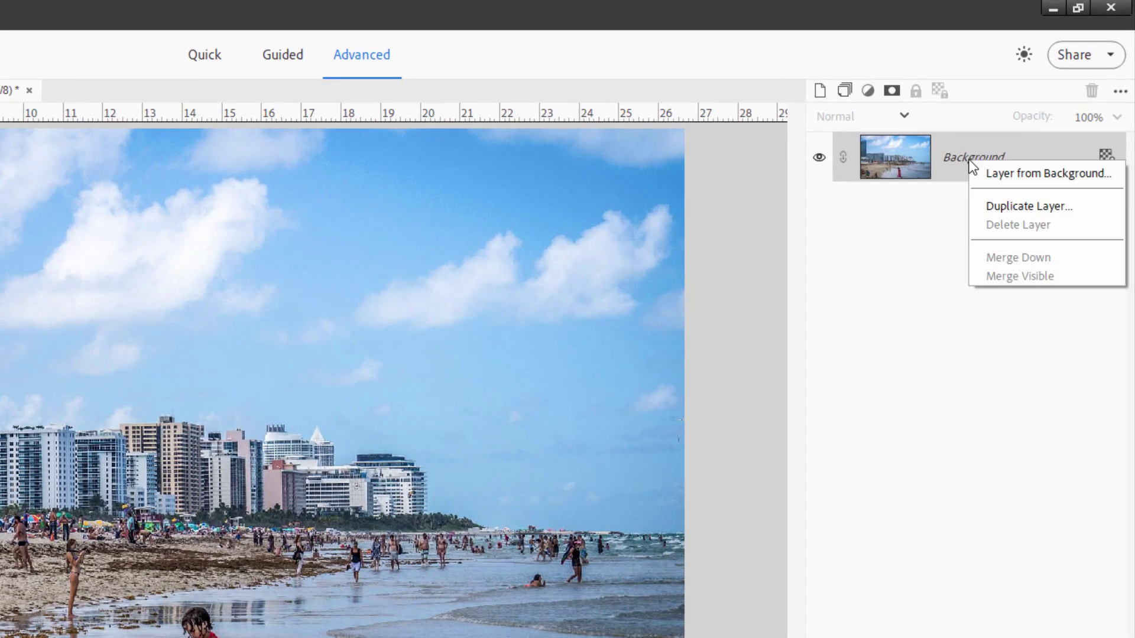
pyautogui.click(1009, 207)
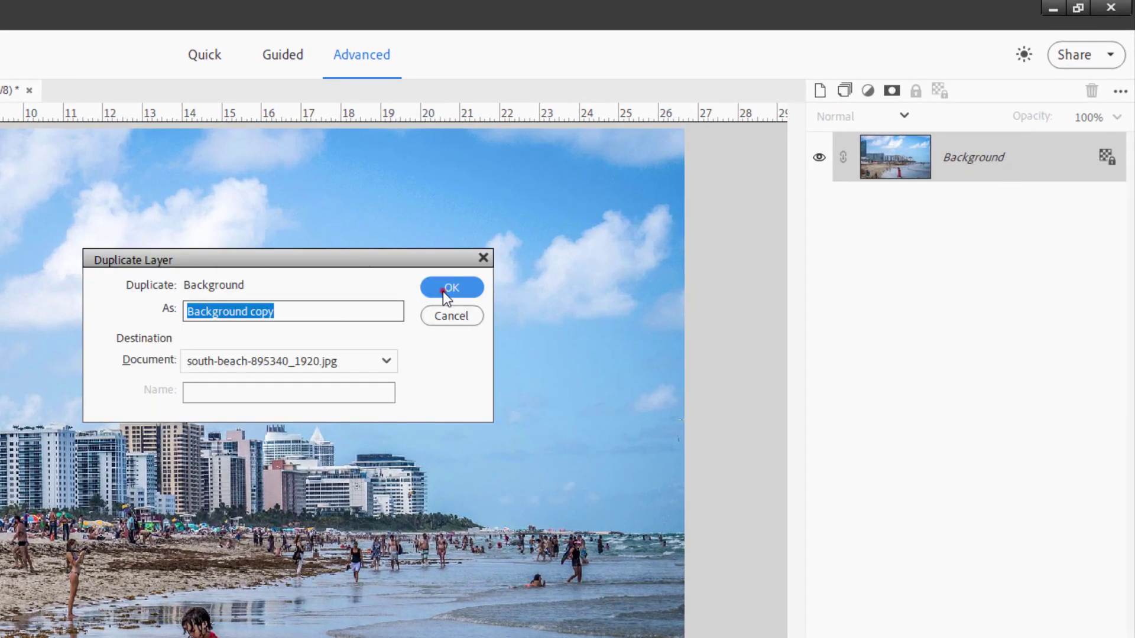
pyautogui.click(443, 292)
pyautogui.click(814, 211)
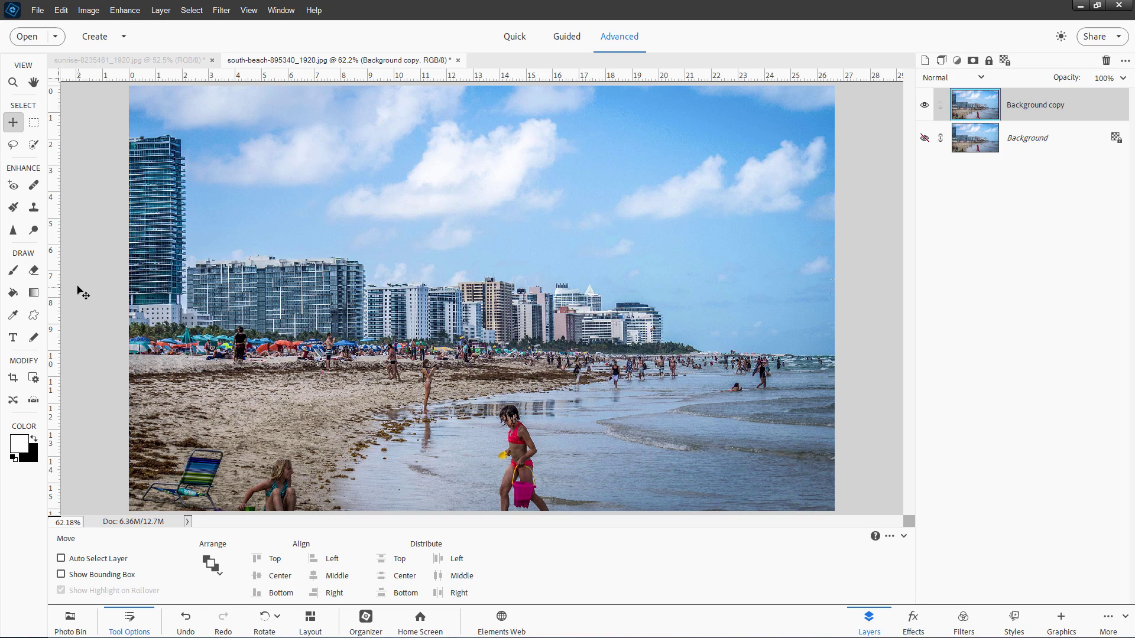
# - Lasso the girl in pink and the child at the water's edge and Content-Aware fill them away
pyautogui.click(13, 145)
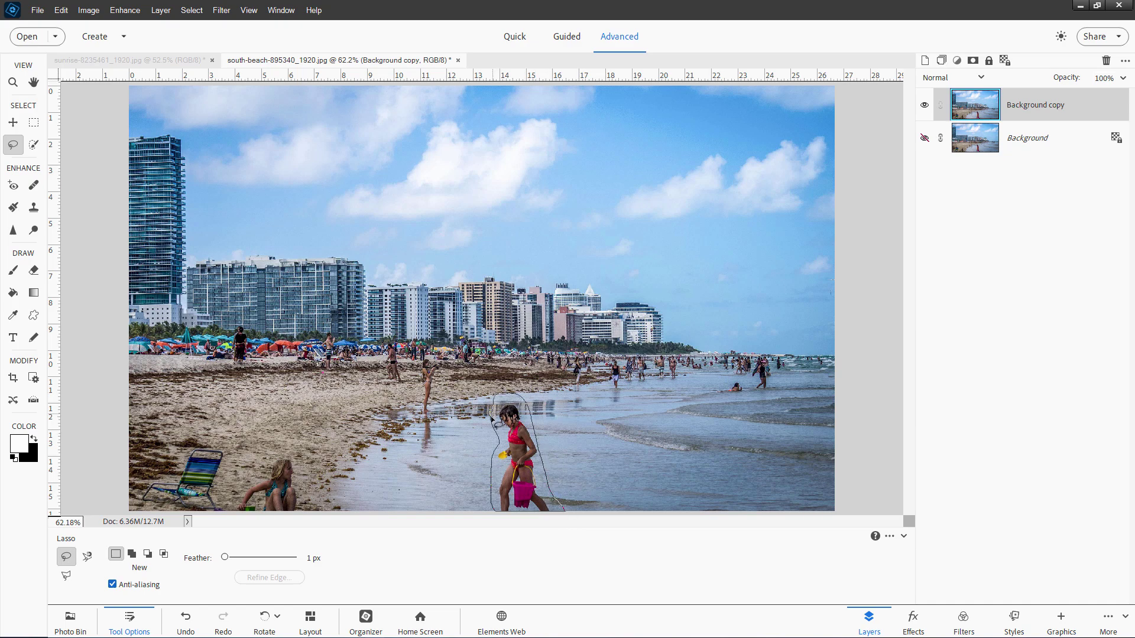
pyautogui.moveTo(492, 419); pyautogui.dragTo(494, 414)
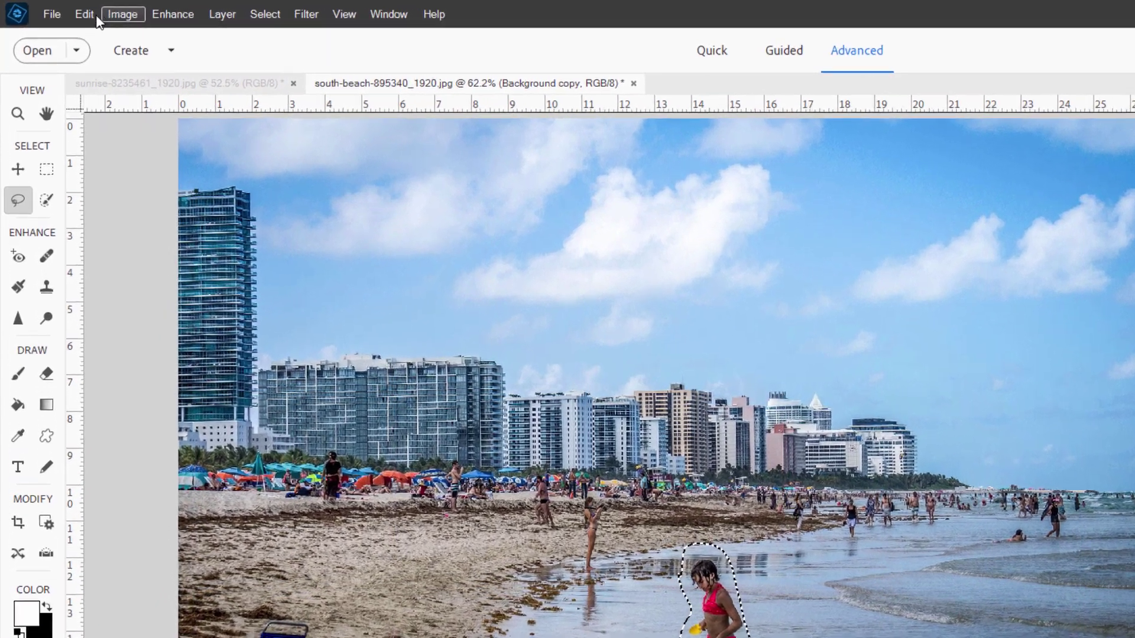
pyautogui.click(61, 10)
pyautogui.click(133, 220)
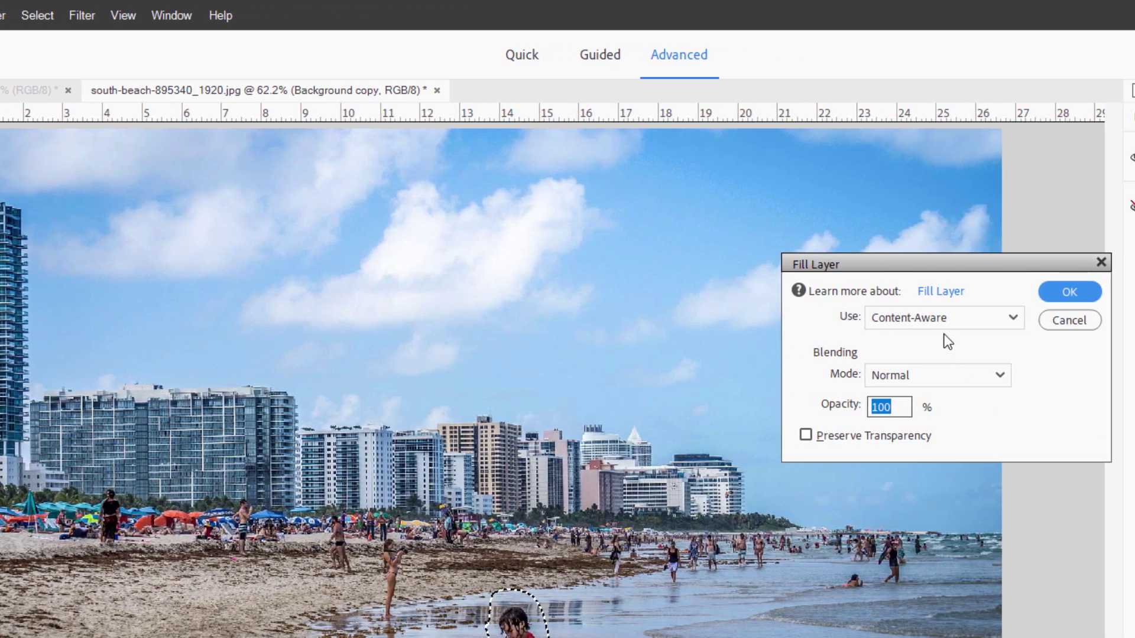
pyautogui.click(913, 318)
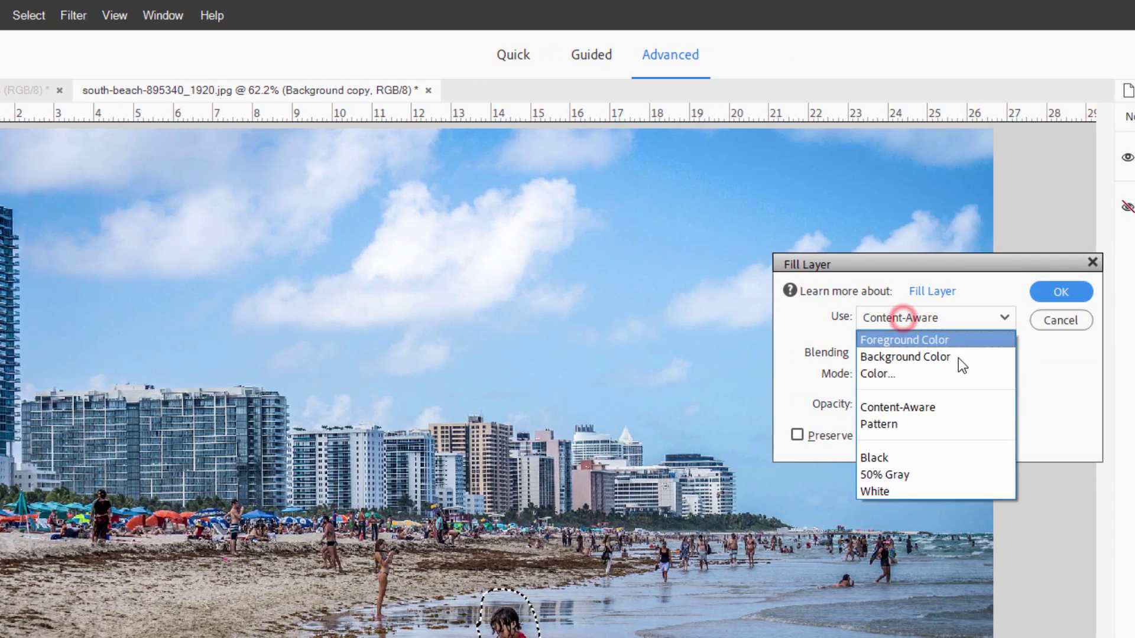
pyautogui.click(930, 406)
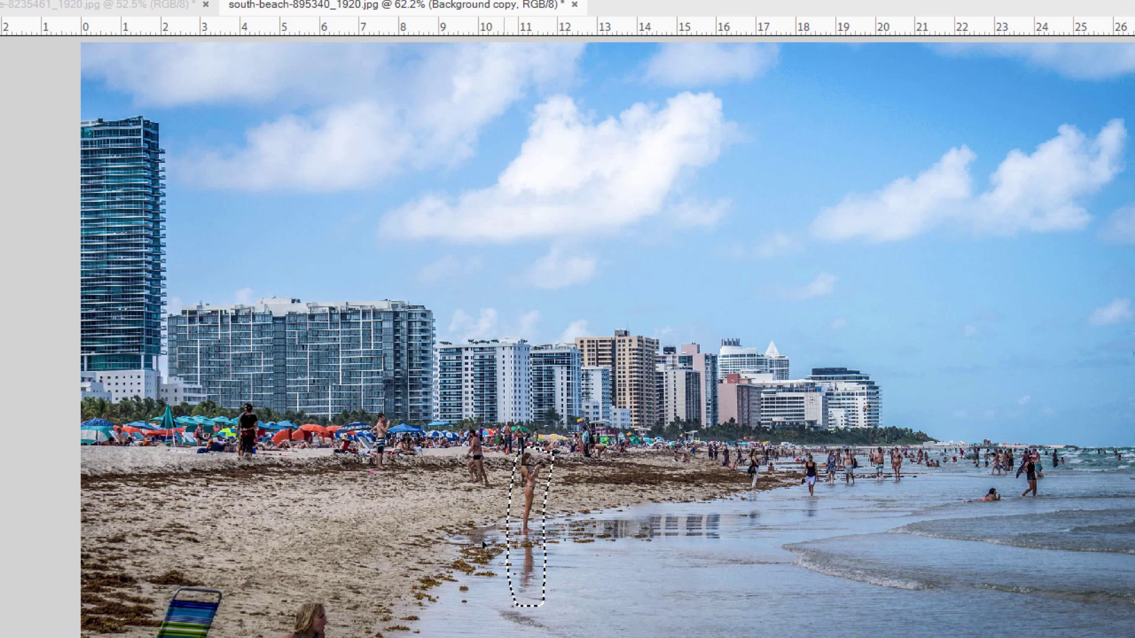
pyautogui.click(91, 13)
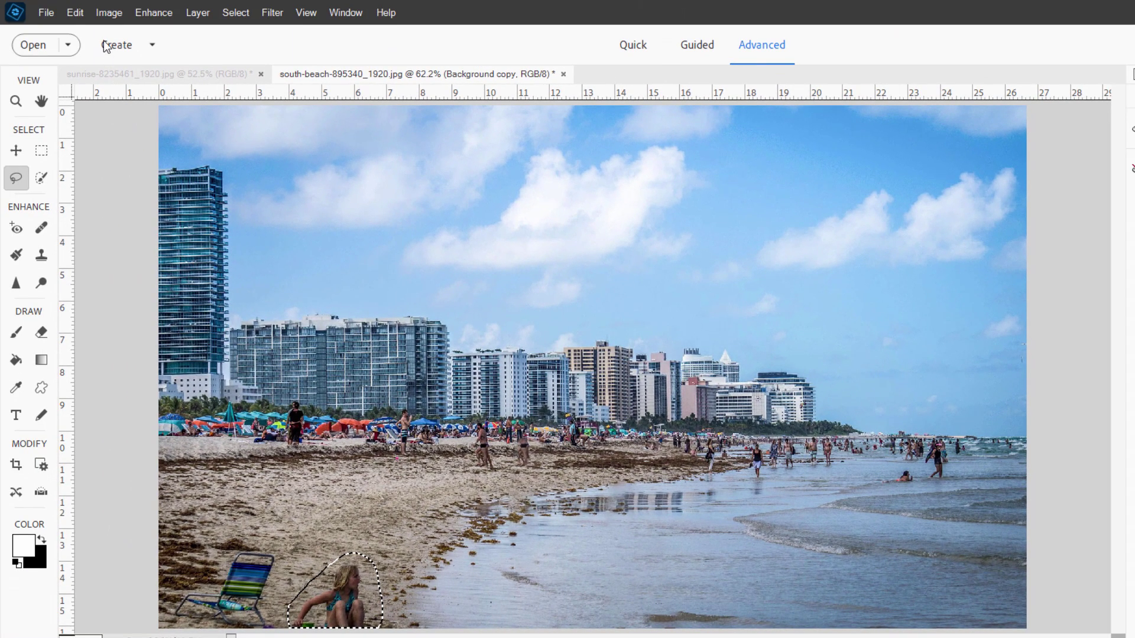
# - Content-Aware fill away the seated child and deselect
pyautogui.click(75, 13)
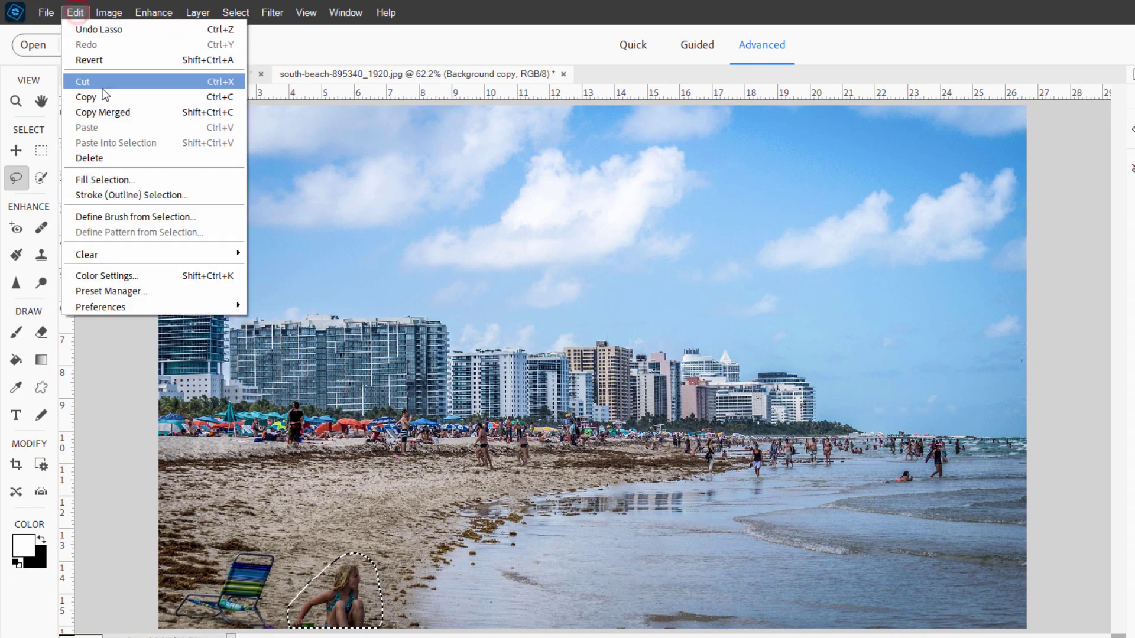
pyautogui.click(130, 179)
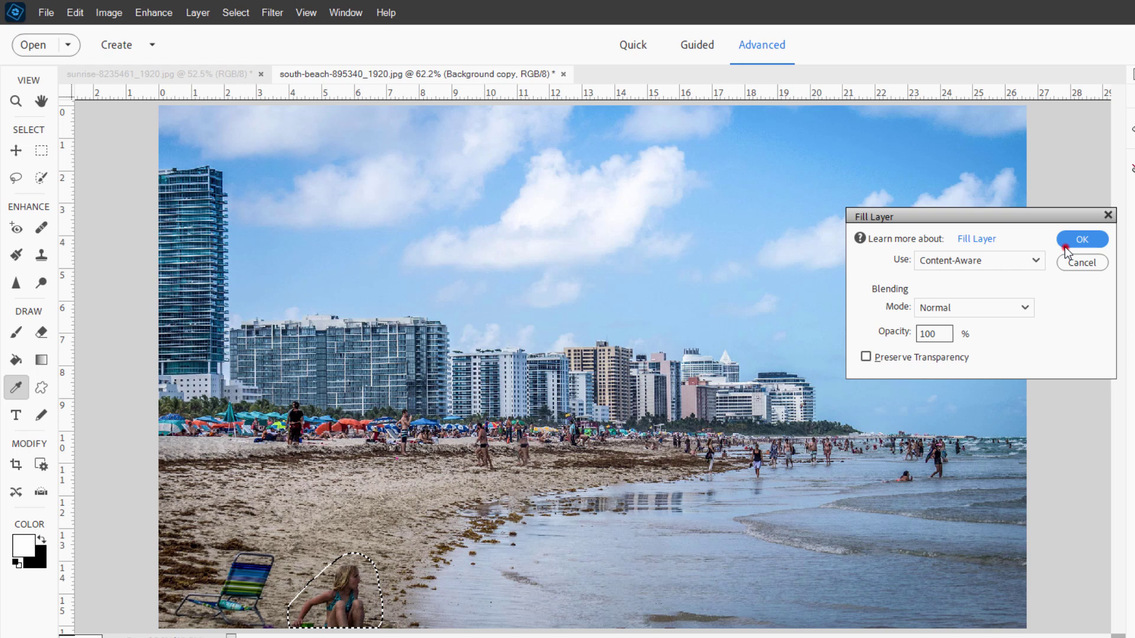
pyautogui.click(1082, 240)
pyautogui.hotkey('ctrl', 'd')
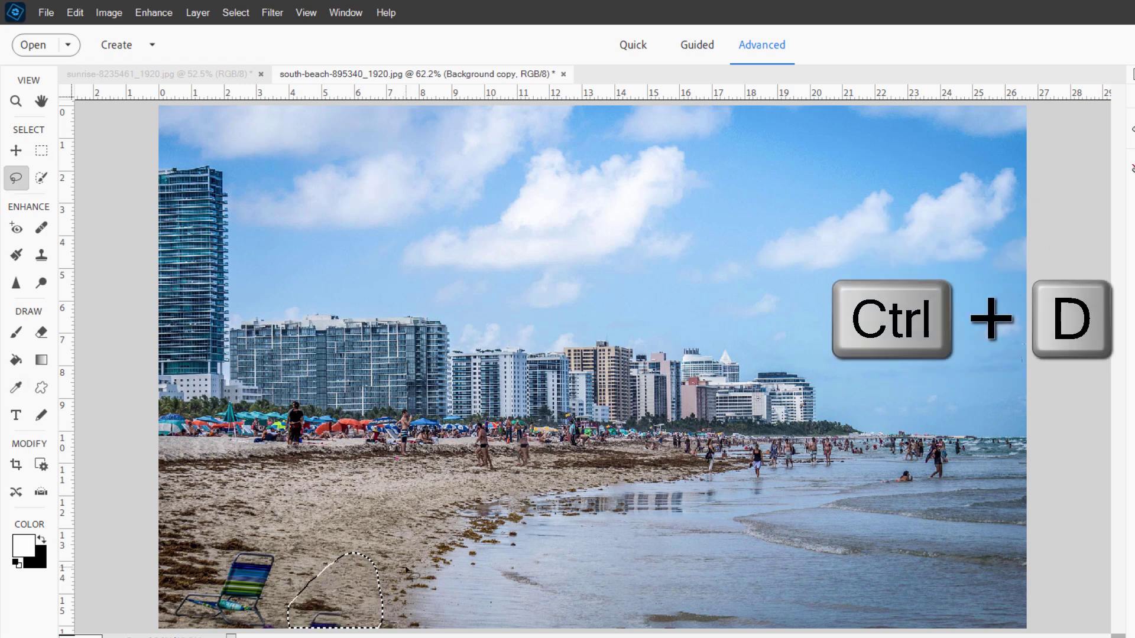
# - Lasso the leftover patch right of the chair and Content-Aware fill it
pyautogui.moveTo(362, 619)
pyautogui.mouseDown()
pyautogui.moveTo(330, 597)
pyautogui.moveTo(296, 627)
pyautogui.mouseUp()
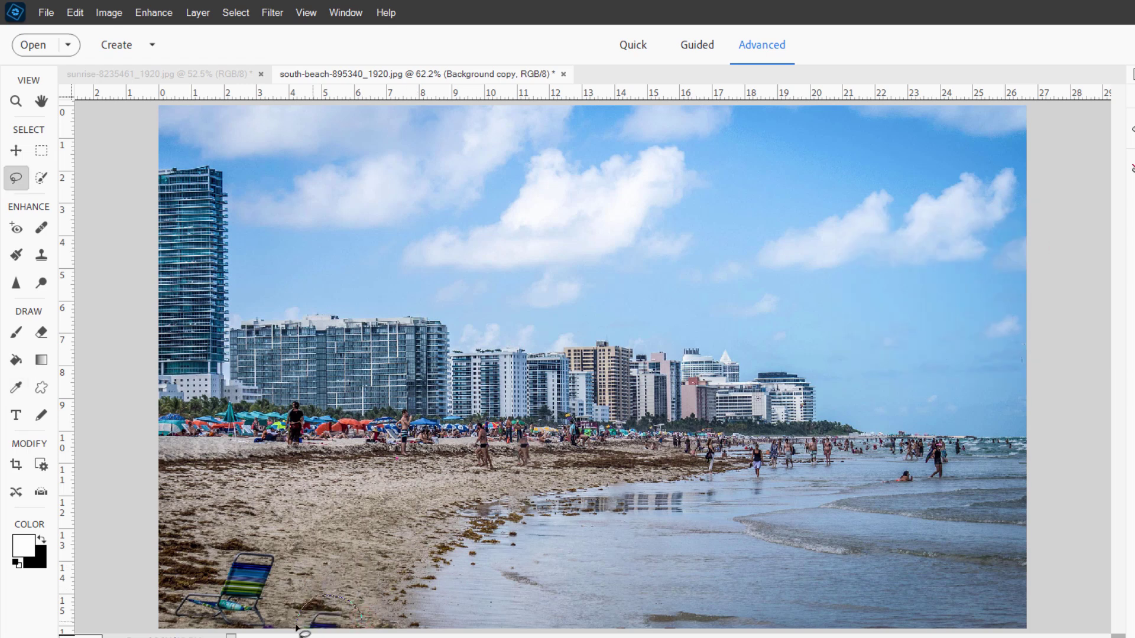
pyautogui.moveTo(412, 615); pyautogui.dragTo(362, 621)
pyautogui.click(75, 14)
pyautogui.click(119, 176)
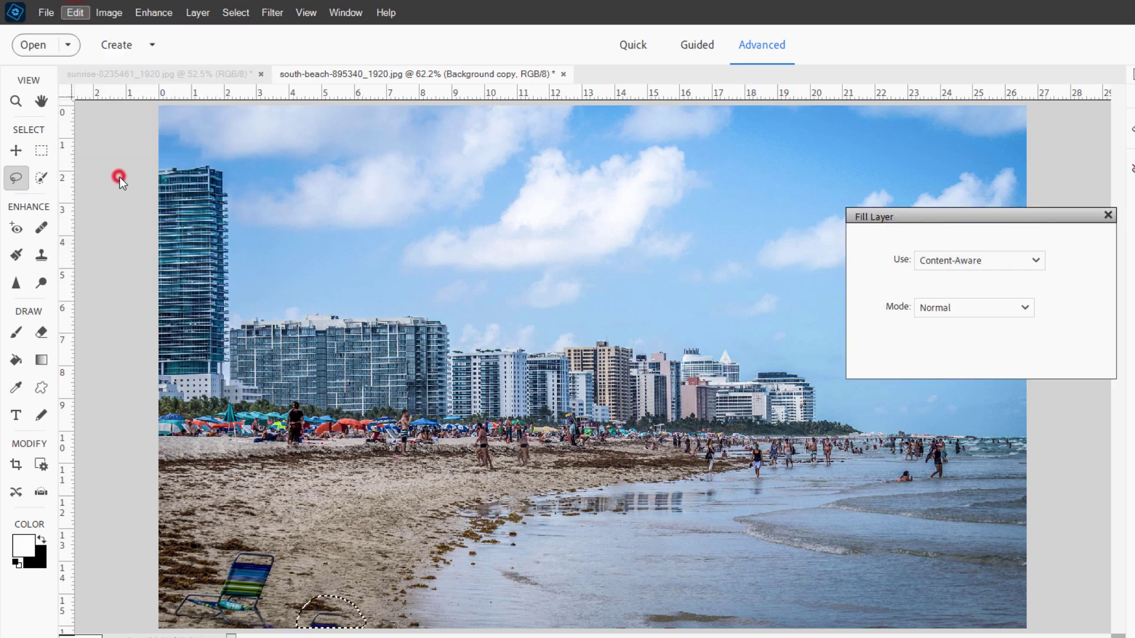
pyautogui.click(1070, 240)
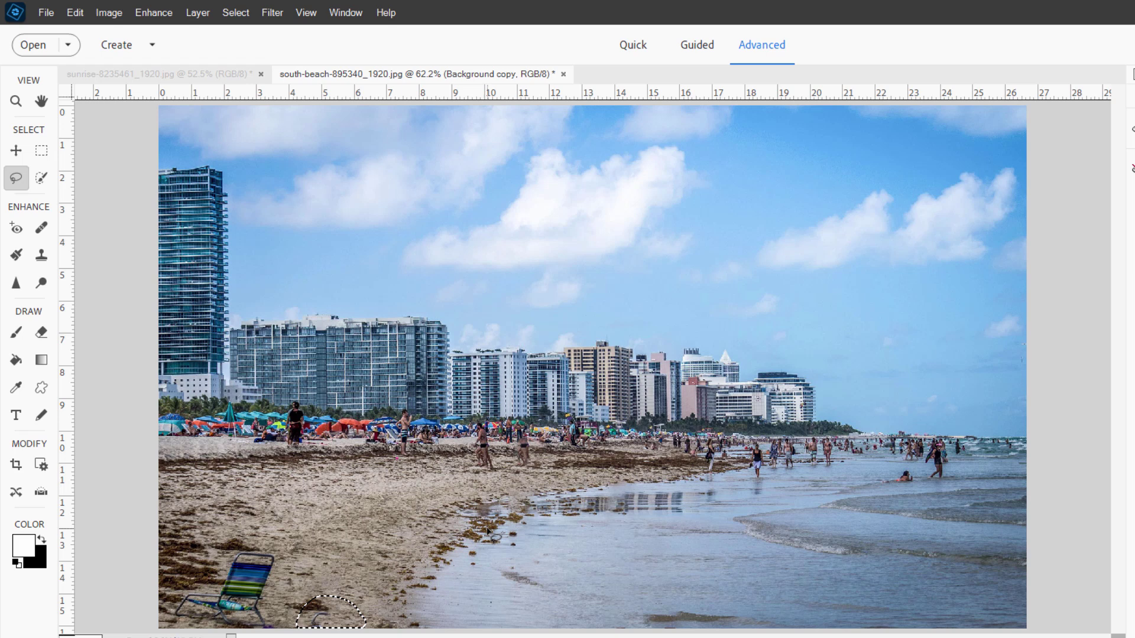
pyautogui.click(334, 624)
# - Lasso the striped beach chair, Content-Aware fill it with sand, and deselect
pyautogui.moveTo(278, 630)
pyautogui.mouseDown()
pyautogui.moveTo(285, 539)
pyautogui.moveTo(231, 541)
pyautogui.mouseUp()
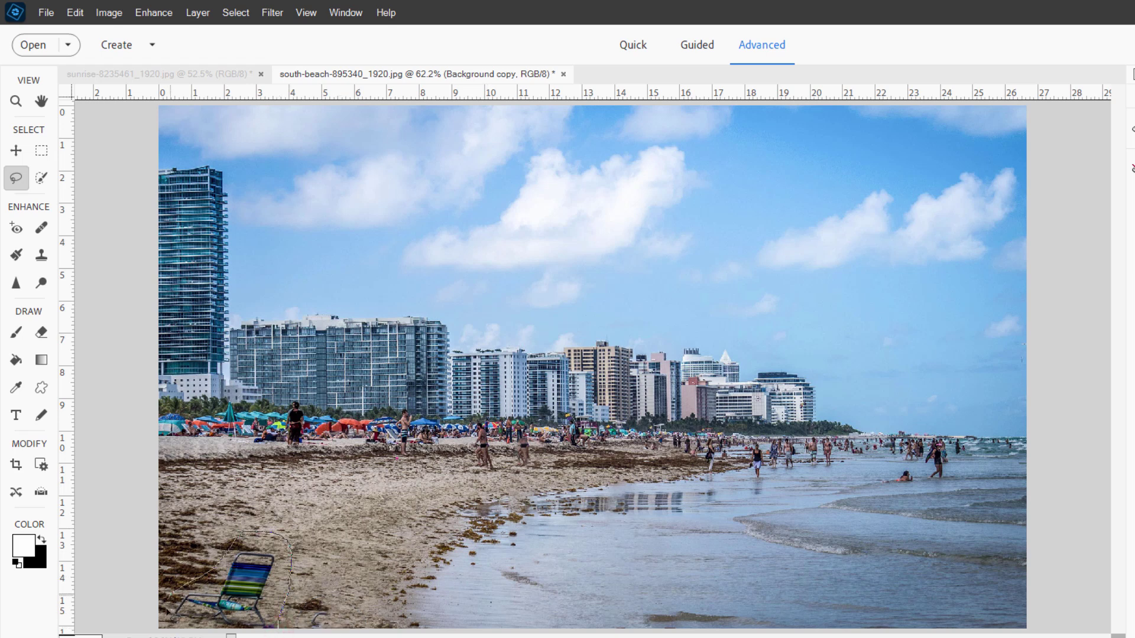
pyautogui.moveTo(283, 634); pyautogui.dragTo(283, 631)
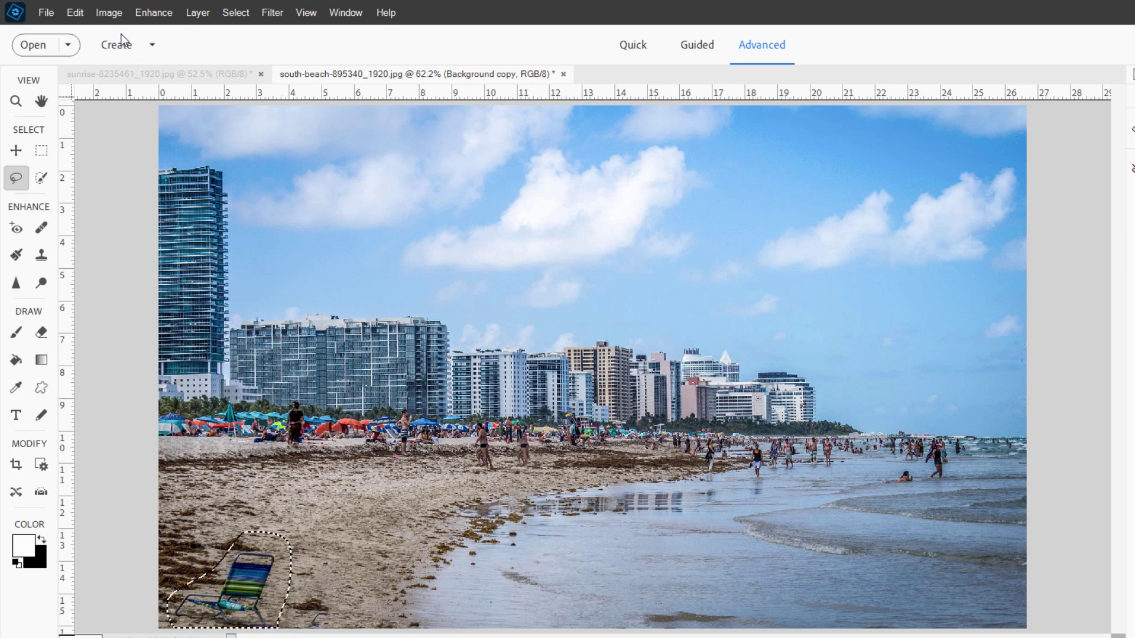
pyautogui.click(75, 12)
pyautogui.click(105, 180)
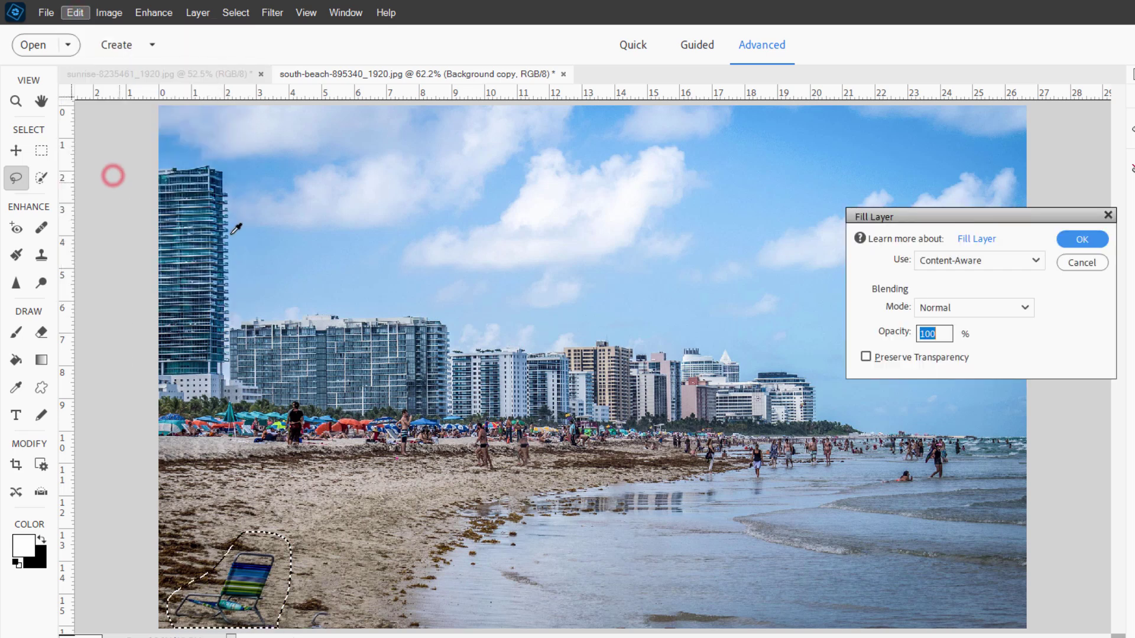
pyautogui.click(1068, 241)
pyautogui.hotkey('ctrl', 'd')
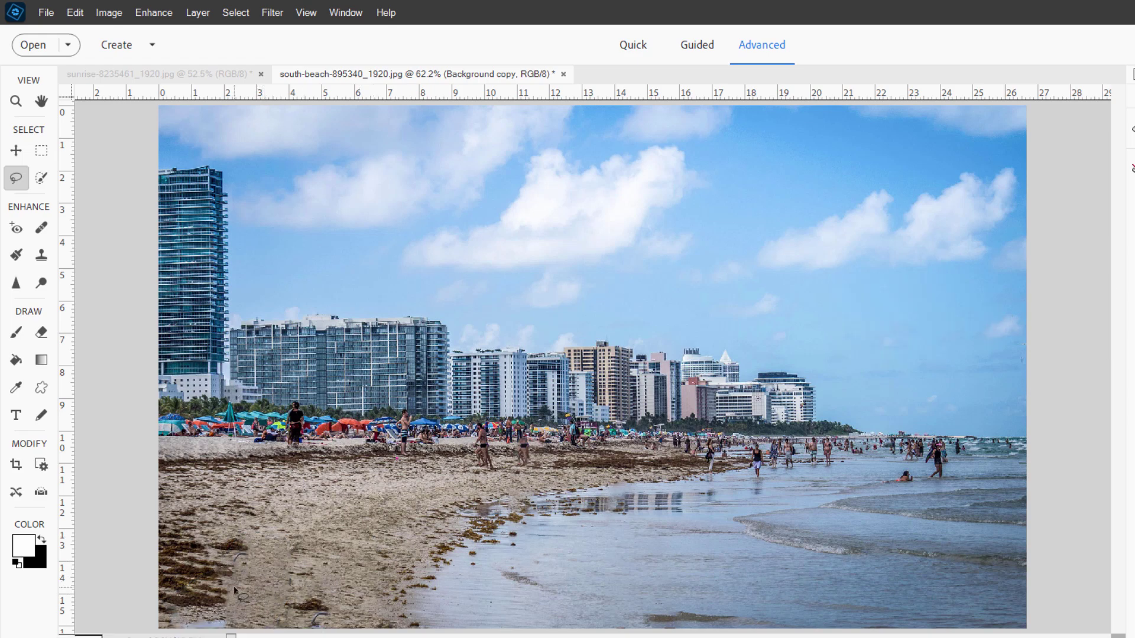
# - Clone-stamp sand over the grey hook mark, blue patches and dark debris along the bottom
pyautogui.scroll(5, 235, 590)
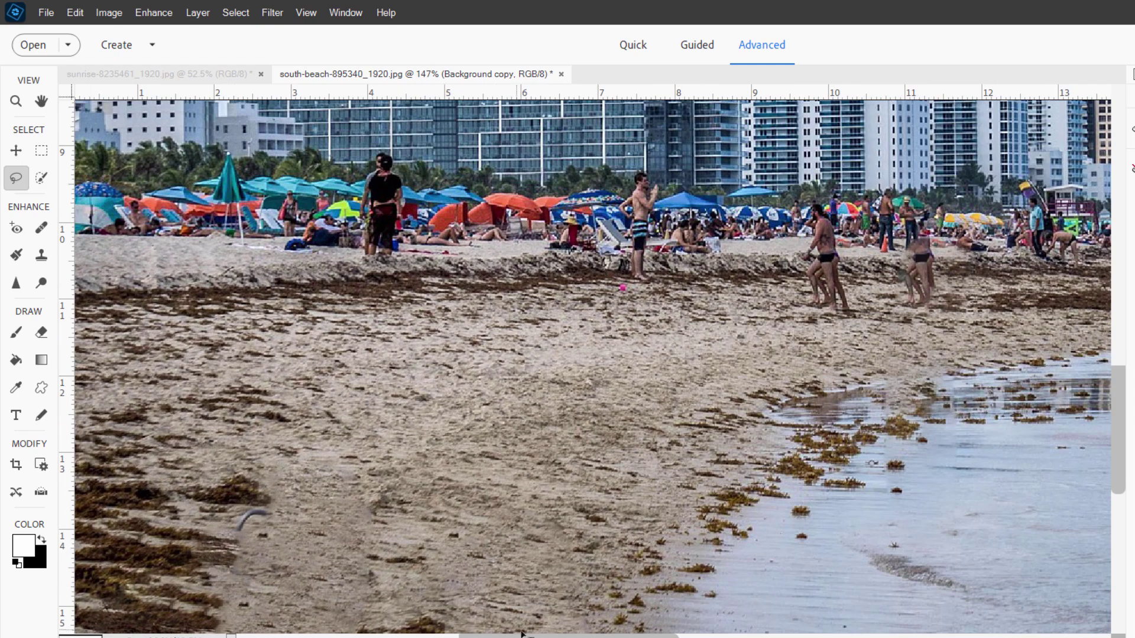
pyautogui.moveTo(383, 549); pyautogui.dragTo(562, 419)
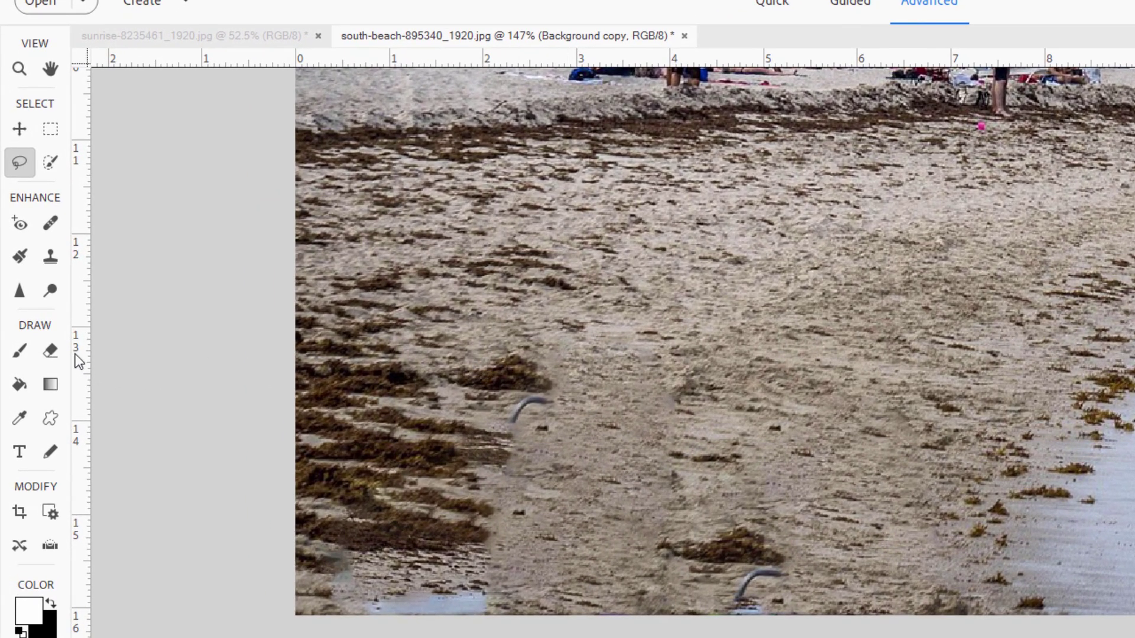
pyautogui.click(50, 257)
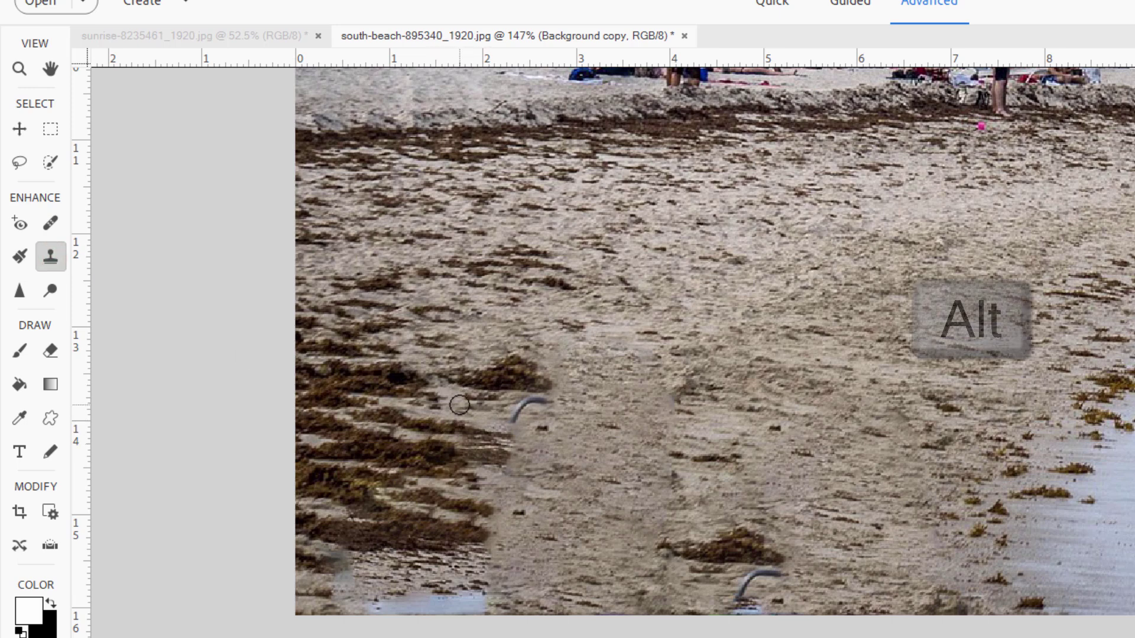
pyautogui.keyDown('alt'); pyautogui.click(442, 398); pyautogui.keyUp('alt')
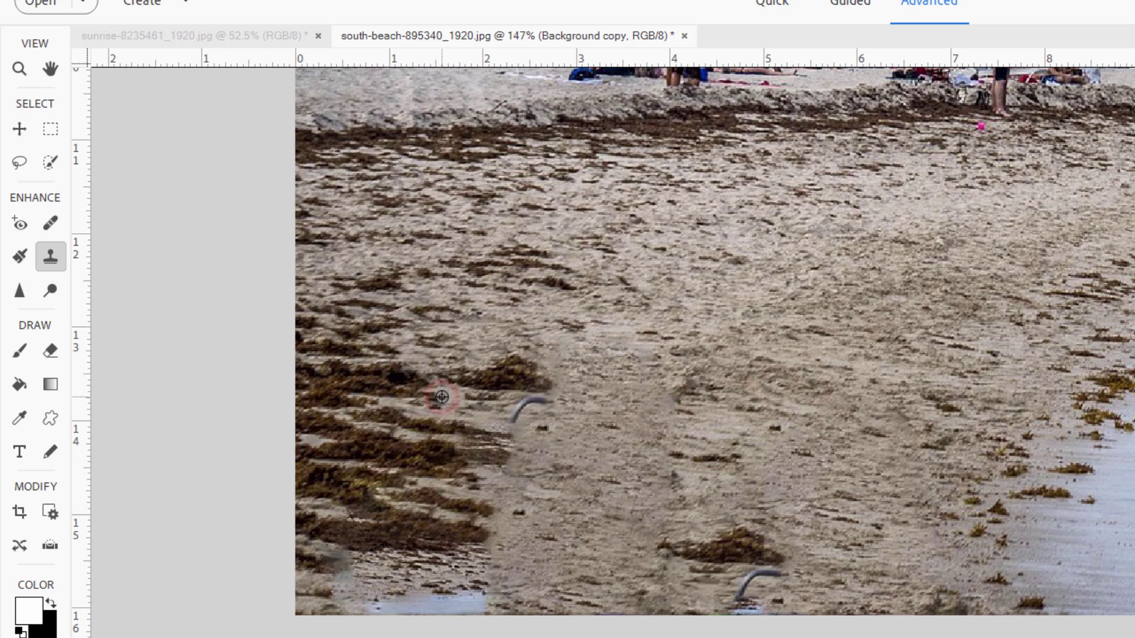
pyautogui.moveTo(520, 402)
pyautogui.mouseDown()
pyautogui.moveTo(532, 411)
pyautogui.moveTo(506, 398)
pyautogui.moveTo(481, 406)
pyautogui.moveTo(505, 411)
pyautogui.mouseUp()
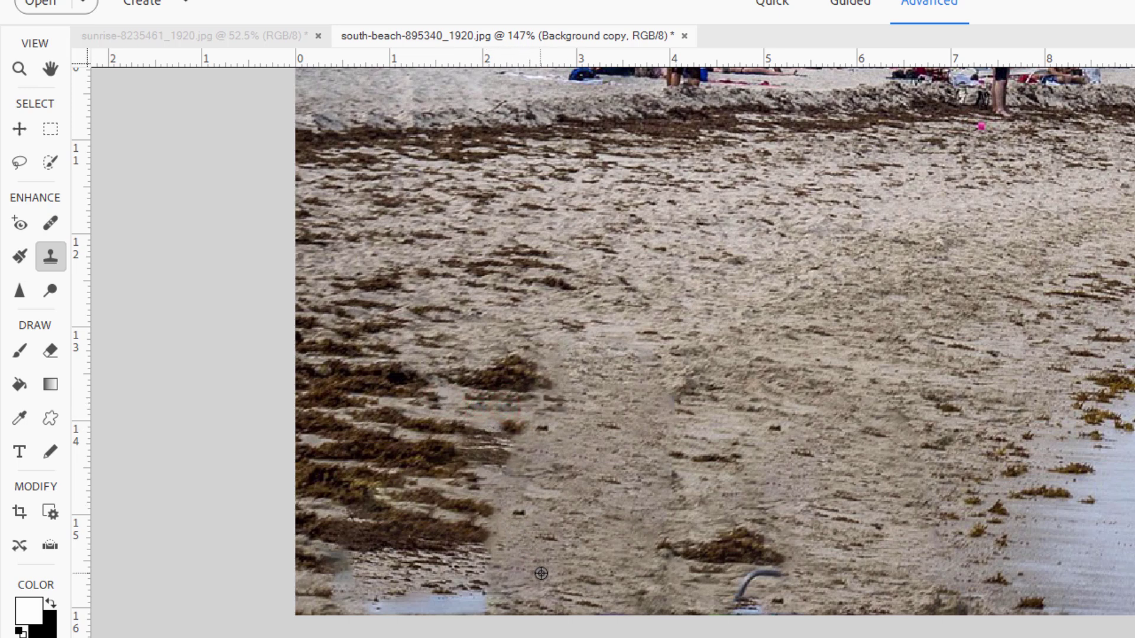
pyautogui.keyDown('alt'); pyautogui.click(580, 567); pyautogui.keyUp('alt')
pyautogui.moveTo(535, 611)
pyautogui.mouseDown()
pyautogui.moveTo(471, 592)
pyautogui.moveTo(425, 613)
pyautogui.moveTo(417, 591)
pyautogui.moveTo(383, 605)
pyautogui.moveTo(423, 606)
pyautogui.moveTo(369, 612)
pyautogui.moveTo(342, 577)
pyautogui.mouseUp()
pyautogui.keyDown('alt'); pyautogui.click(519, 571); pyautogui.keyUp('alt')
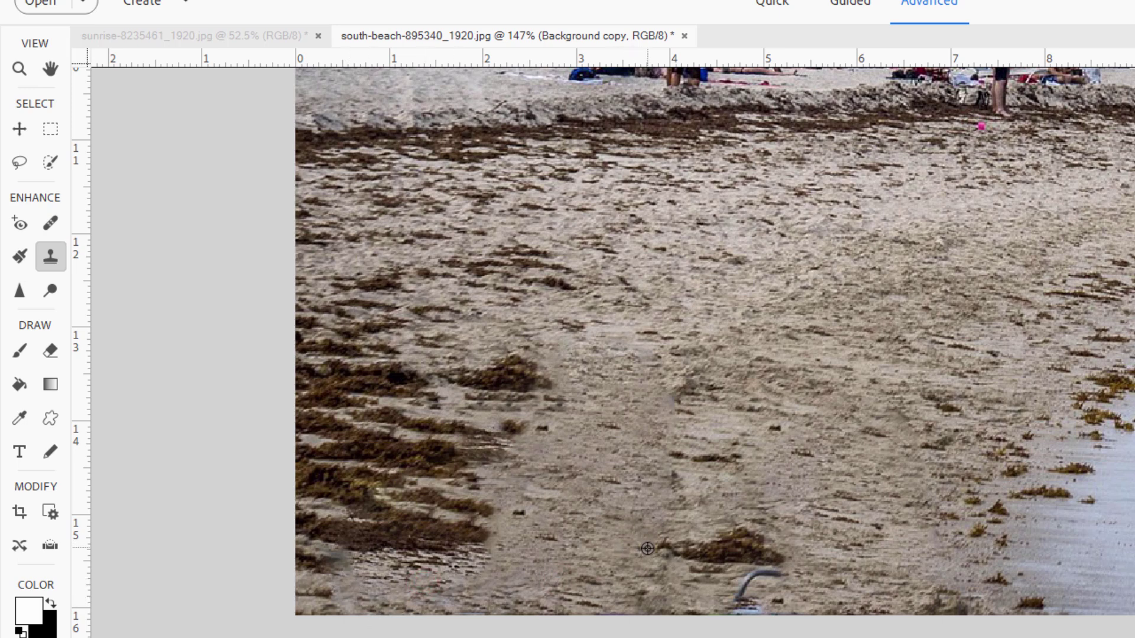
pyautogui.keyDown('alt'); pyautogui.click(624, 542); pyautogui.keyUp('alt')
pyautogui.moveTo(718, 572)
pyautogui.mouseDown()
pyautogui.moveTo(786, 583)
pyautogui.moveTo(751, 575)
pyautogui.moveTo(727, 606)
pyautogui.moveTo(763, 609)
pyautogui.mouseUp()
pyautogui.keyDown('alt'); pyautogui.click(635, 585); pyautogui.keyUp('alt')
pyautogui.moveTo(707, 576)
pyautogui.mouseDown()
pyautogui.moveTo(771, 578)
pyautogui.moveTo(777, 600)
pyautogui.mouseUp()
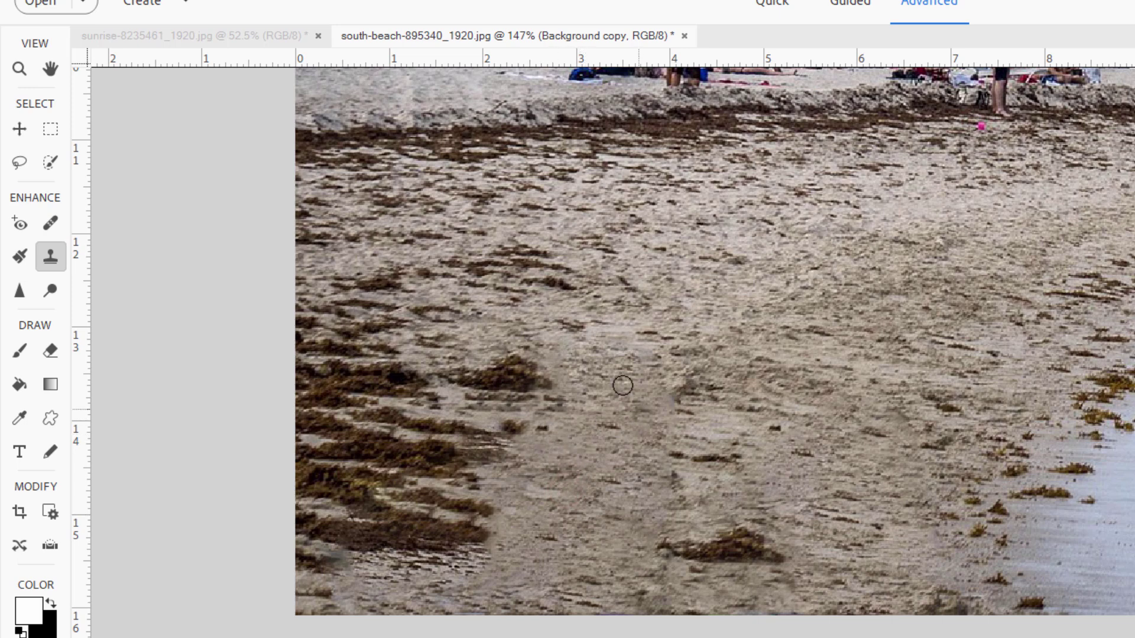
# - Clone seaweed texture over the lower-left sand
pyautogui.keyDown('alt'); pyautogui.click(615, 366); pyautogui.keyUp('alt')
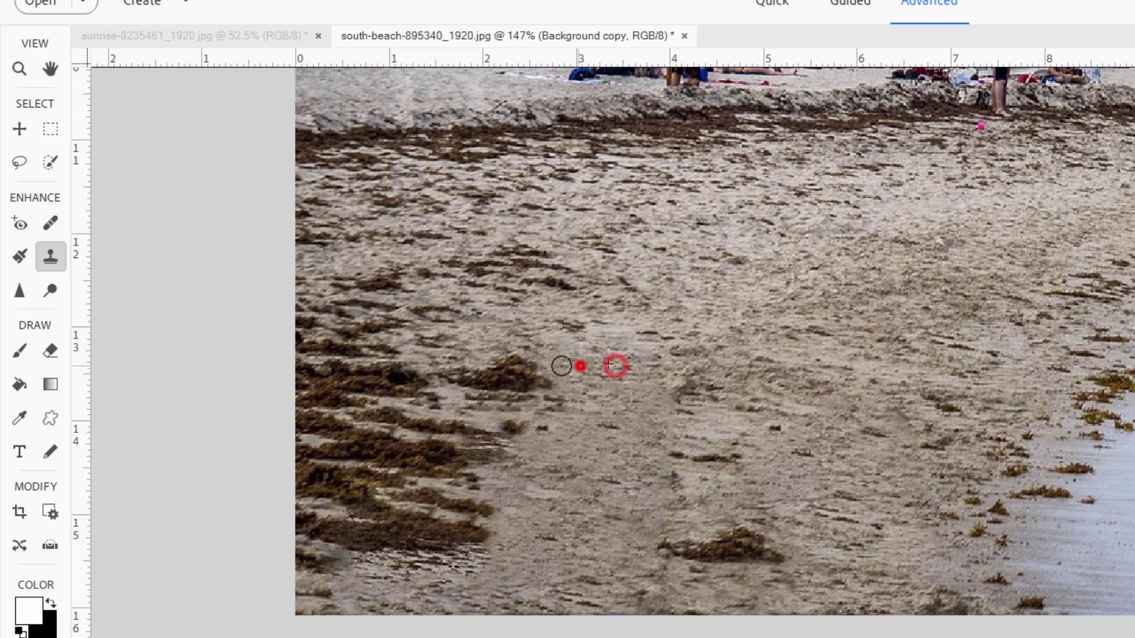
pyautogui.keyDown('alt'); pyautogui.click(563, 514); pyautogui.keyUp('alt')
pyautogui.click(533, 519)
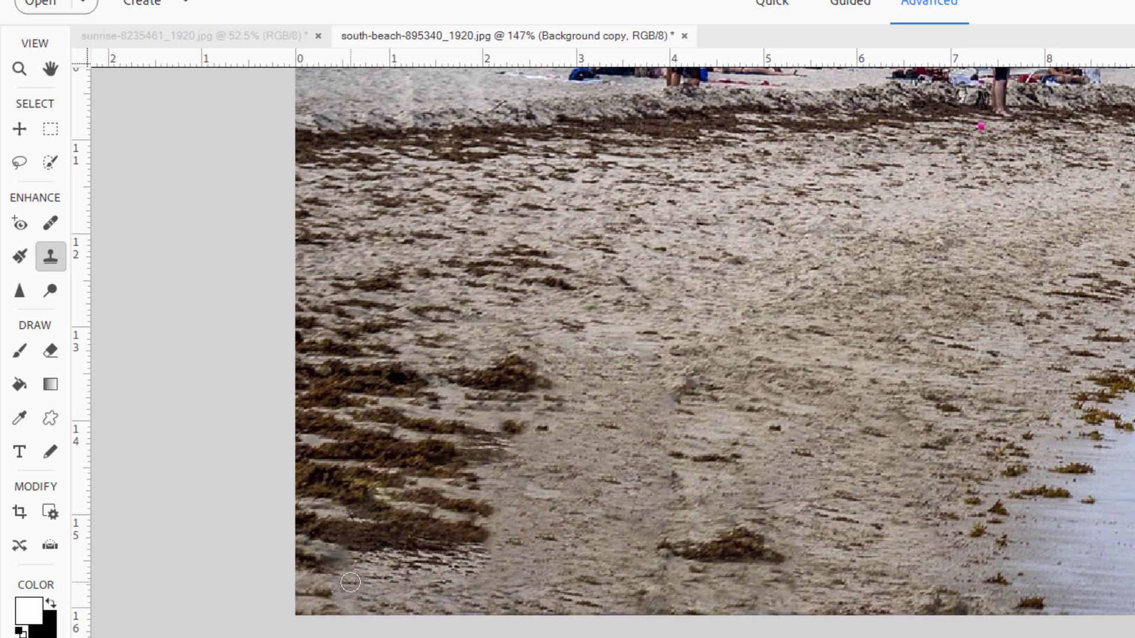
pyautogui.moveTo(388, 532)
pyautogui.mouseDown()
pyautogui.moveTo(339, 558)
pyautogui.moveTo(358, 569)
pyautogui.moveTo(350, 608)
pyautogui.mouseUp()
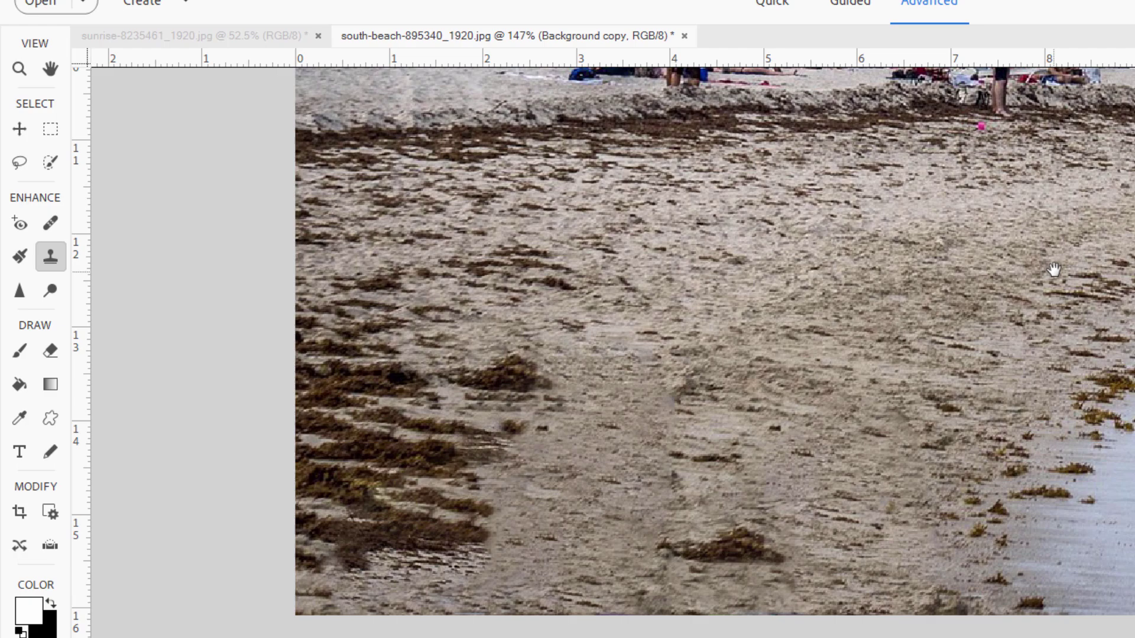
# - Clone water and shoreline texture over the wet sand near the crowded shoreline
pyautogui.moveTo(1054, 270); pyautogui.dragTo(775, 442)
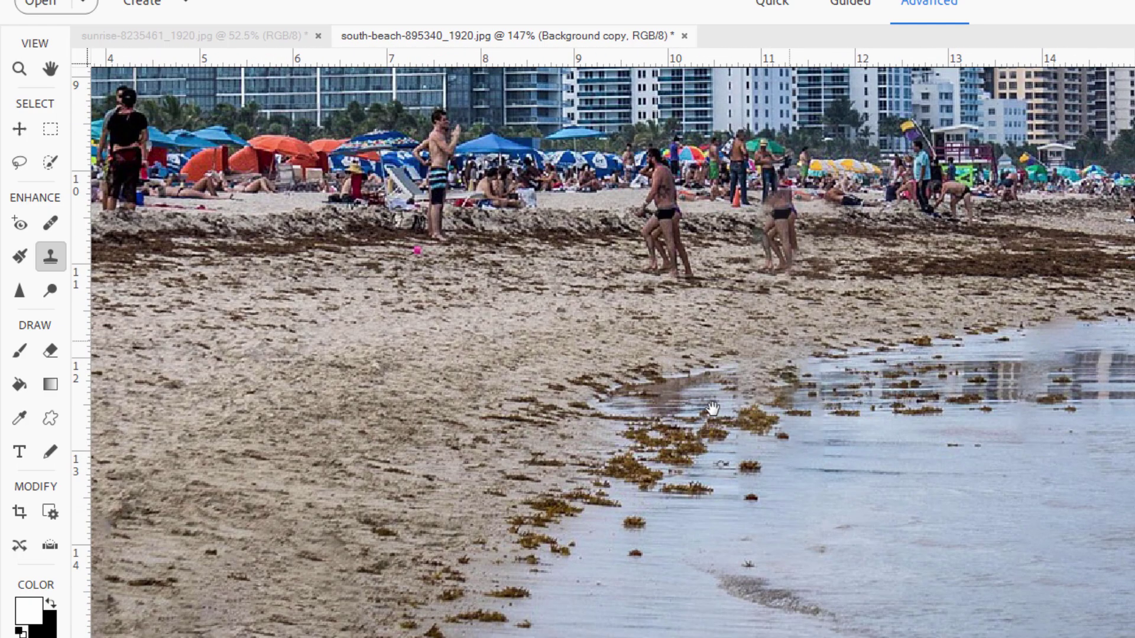
pyautogui.moveTo(757, 500); pyautogui.dragTo(722, 507)
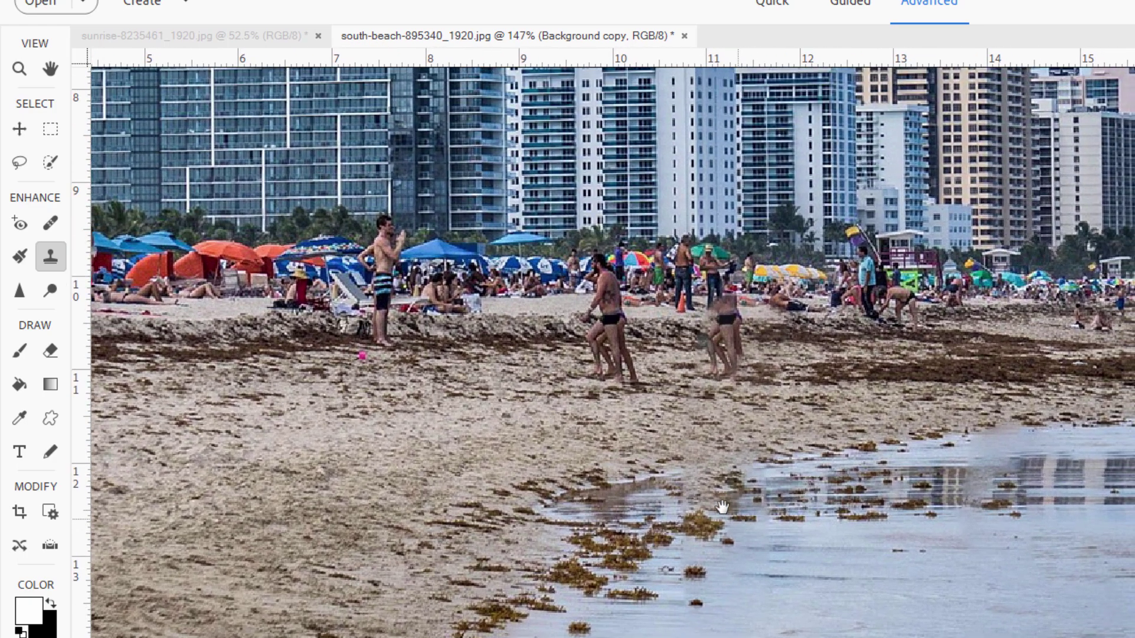
pyautogui.scroll(5, 696, 480)
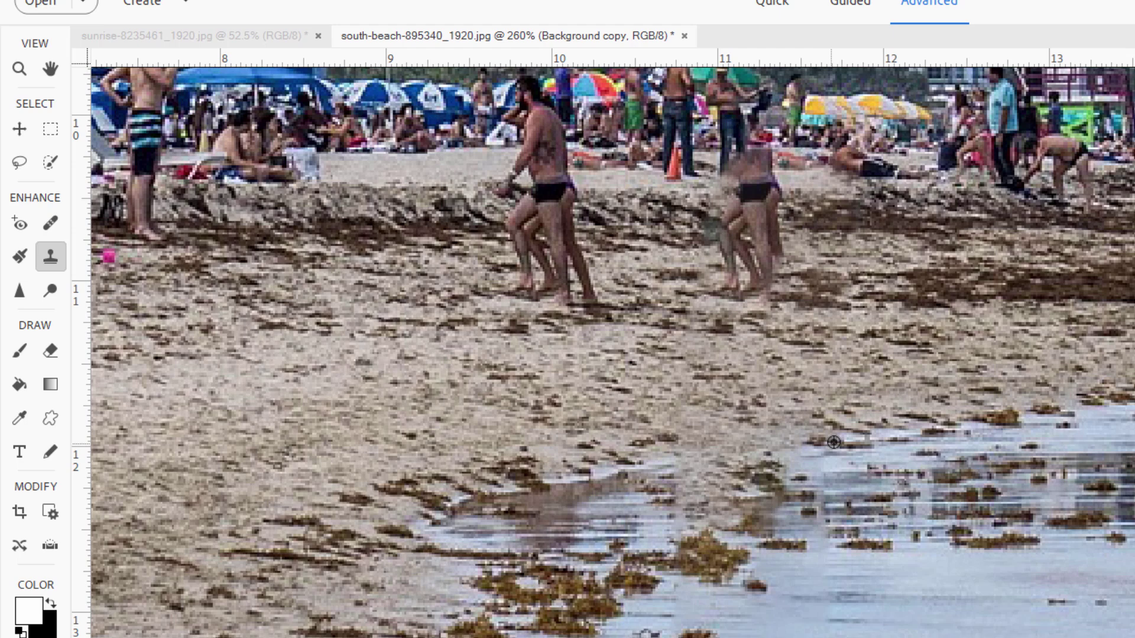
pyautogui.keyDown('alt'); pyautogui.click(915, 431); pyautogui.keyUp('alt')
pyautogui.moveTo(773, 448)
pyautogui.mouseDown()
pyautogui.moveTo(686, 464)
pyautogui.moveTo(733, 469)
pyautogui.moveTo(734, 483)
pyautogui.moveTo(693, 492)
pyautogui.moveTo(745, 519)
pyautogui.moveTo(787, 484)
pyautogui.moveTo(778, 475)
pyautogui.moveTo(764, 509)
pyautogui.moveTo(657, 521)
pyautogui.mouseUp()
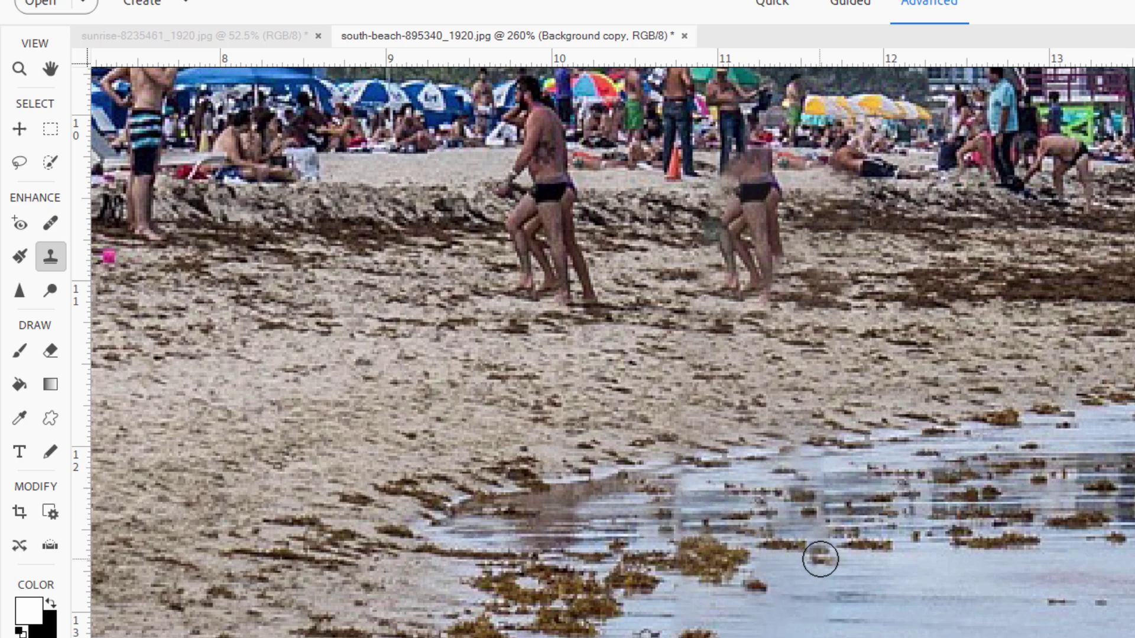
pyautogui.click(822, 558)
pyautogui.click(680, 516)
pyautogui.click(773, 507)
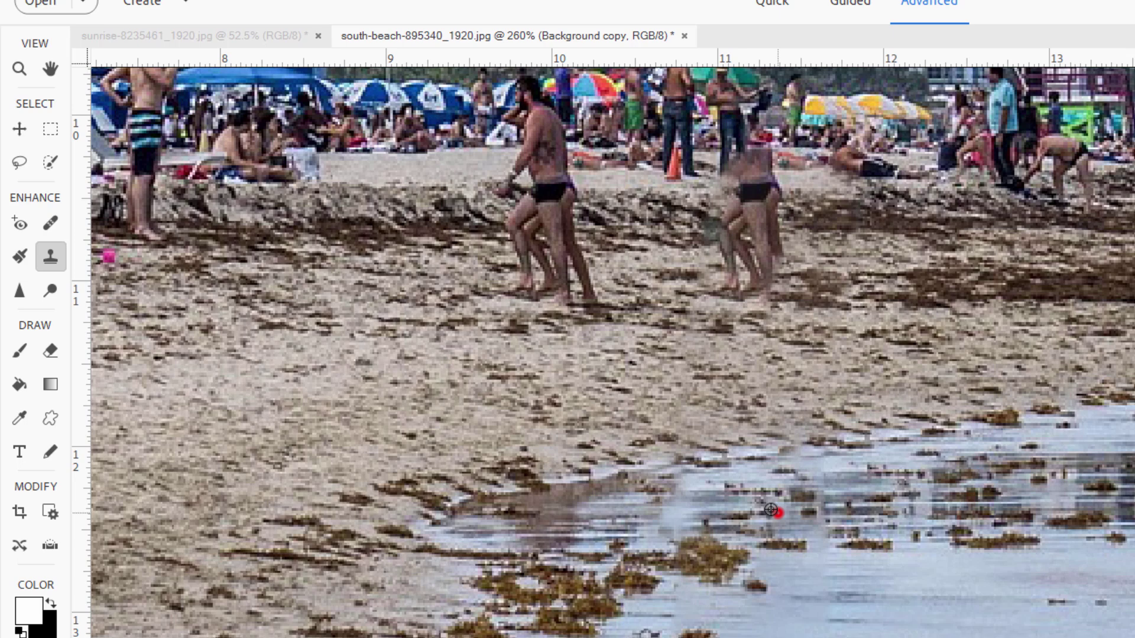
pyautogui.click(735, 489)
pyautogui.keyDown('alt'); pyautogui.click(604, 516); pyautogui.keyUp('alt')
pyautogui.click(641, 514)
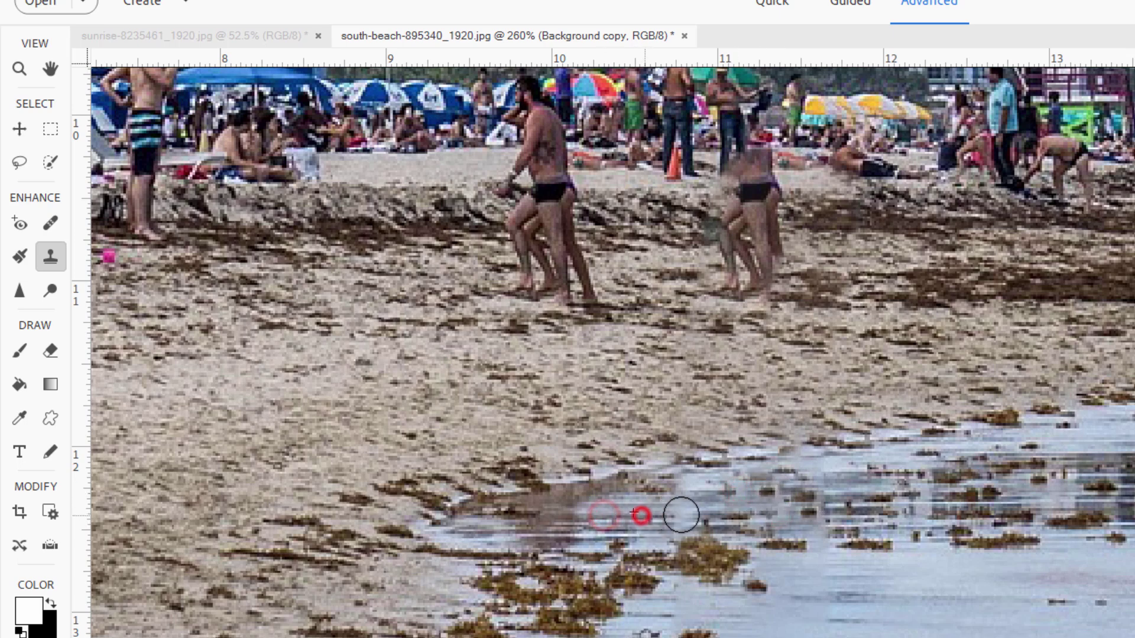
pyautogui.moveTo(833, 476)
pyautogui.mouseDown()
pyautogui.moveTo(865, 476)
pyautogui.moveTo(869, 502)
pyautogui.moveTo(851, 524)
pyautogui.mouseUp()
# - Paint sand over the right walking figure and the greenish smudge beside it
pyautogui.click(846, 270)
pyautogui.moveTo(845, 308); pyautogui.dragTo(838, 447)
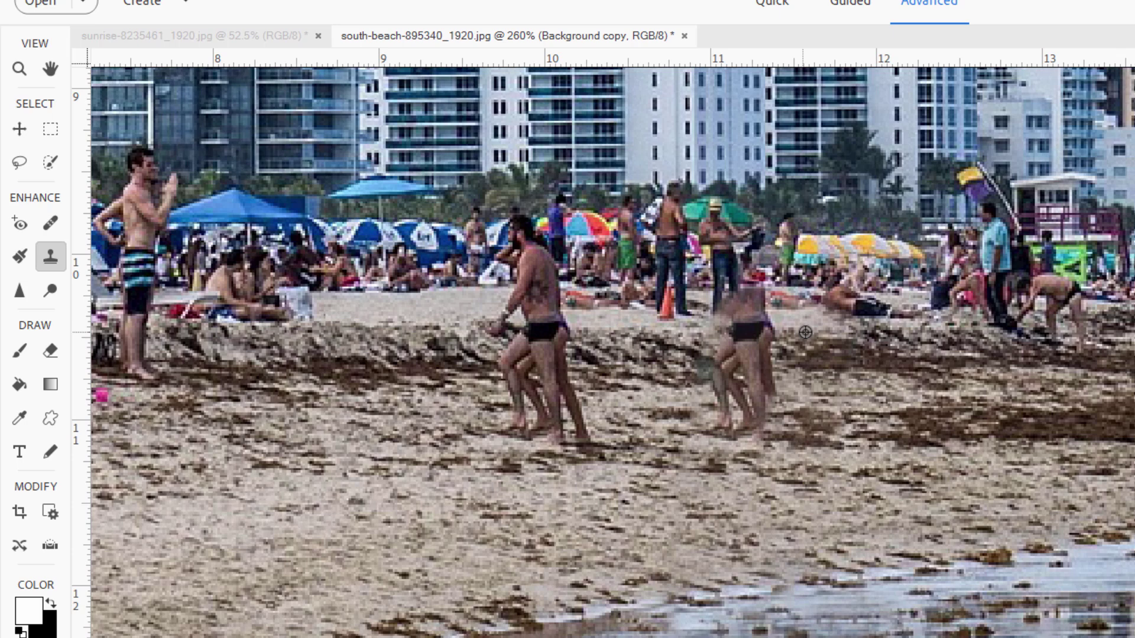
pyautogui.keyDown('alt'); pyautogui.click(821, 341); pyautogui.keyUp('alt')
pyautogui.moveTo(739, 332)
pyautogui.mouseDown()
pyautogui.moveTo(776, 334)
pyautogui.moveTo(745, 349)
pyautogui.moveTo(757, 379)
pyautogui.moveTo(733, 408)
pyautogui.moveTo(739, 430)
pyautogui.moveTo(692, 373)
pyautogui.moveTo(680, 390)
pyautogui.moveTo(763, 431)
pyautogui.moveTo(717, 419)
pyautogui.moveTo(745, 402)
pyautogui.moveTo(733, 355)
pyautogui.moveTo(691, 346)
pyautogui.moveTo(704, 332)
pyautogui.moveTo(692, 326)
pyautogui.moveTo(754, 334)
pyautogui.moveTo(748, 306)
pyautogui.moveTo(735, 308)
pyautogui.mouseUp()
pyautogui.keyDown('alt'); pyautogui.click(780, 367); pyautogui.keyUp('alt')
# - With a smaller clone brush, cover the figure's legs, then zoom out to the full image
pyautogui.scroll(2, 735, 309)
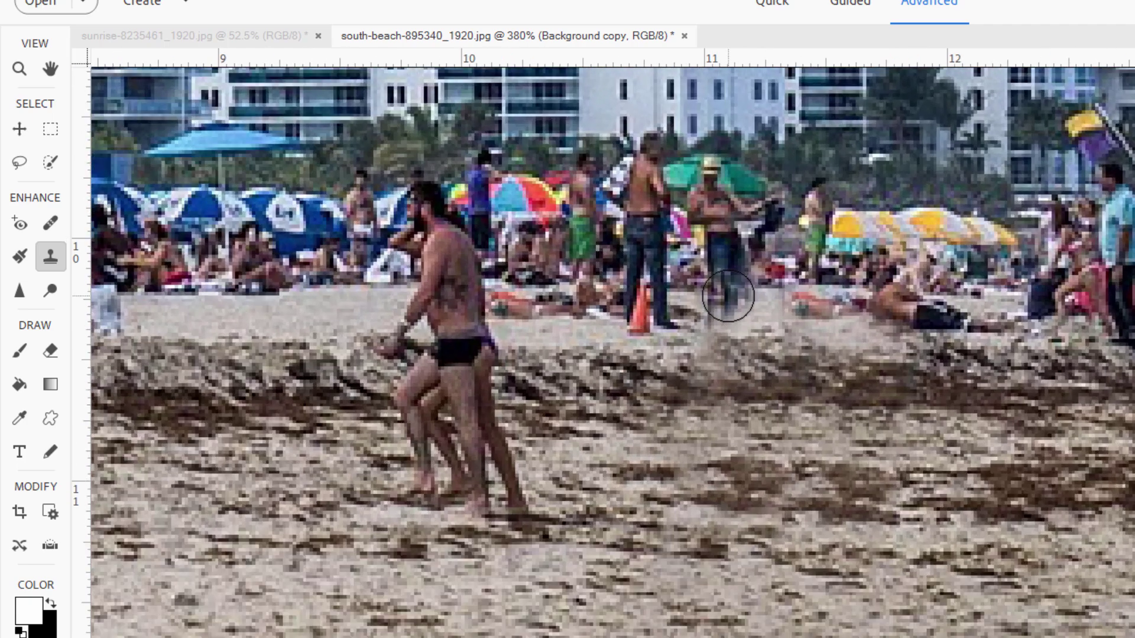
pyautogui.scroll(3, 728, 295)
pyautogui.scroll(-3, 729, 295)
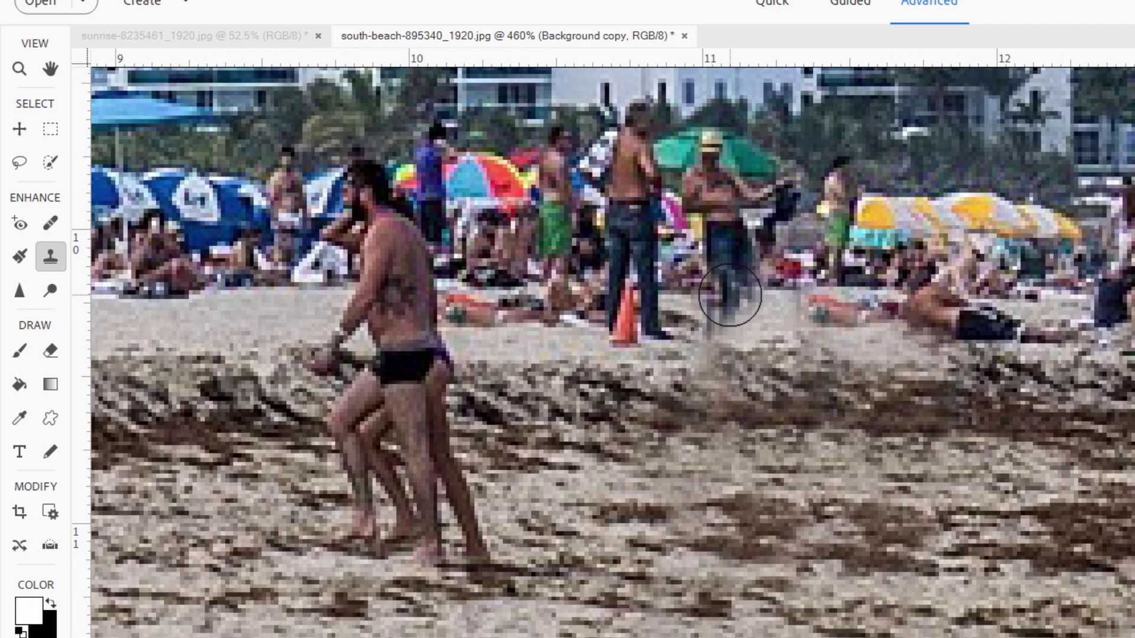
pyautogui.scroll(-1, 730, 294)
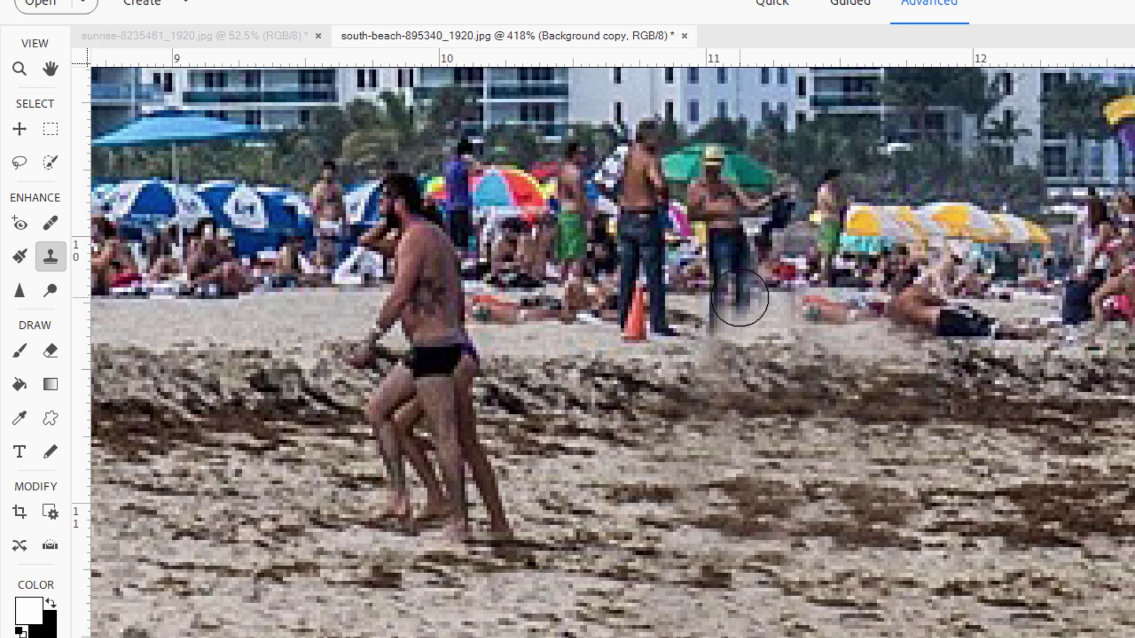
pyautogui.press('[')
pyautogui.press('[')
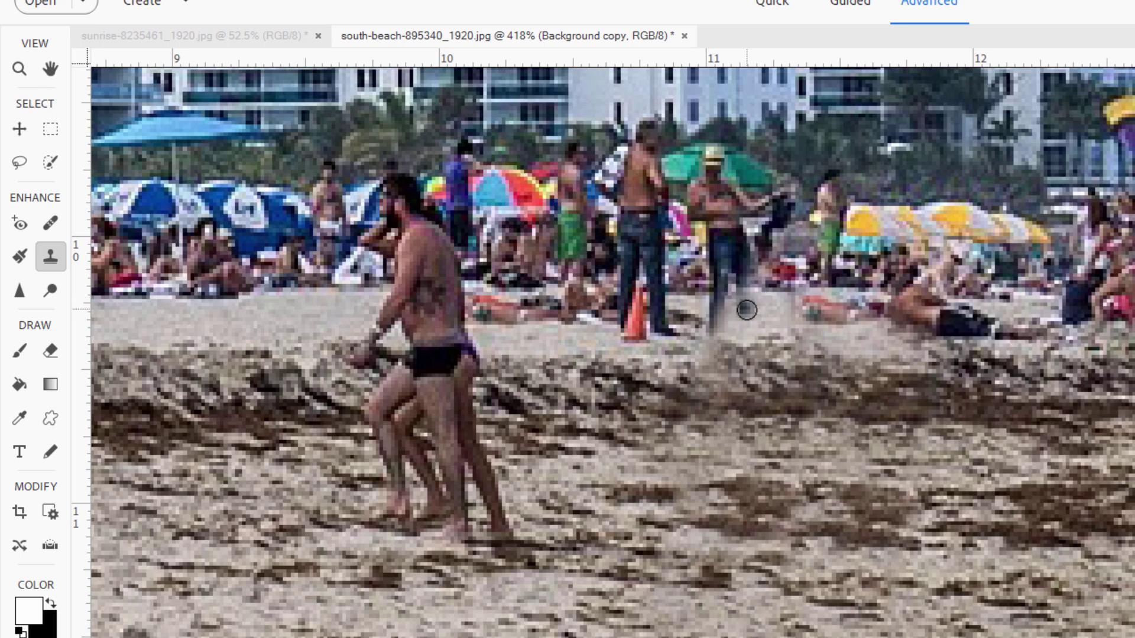
pyautogui.keyDown('alt'); pyautogui.click(654, 270); pyautogui.keyUp('alt')
pyautogui.moveTo(749, 282)
pyautogui.mouseDown()
pyautogui.moveTo(739, 277)
pyautogui.moveTo(746, 321)
pyautogui.mouseUp()
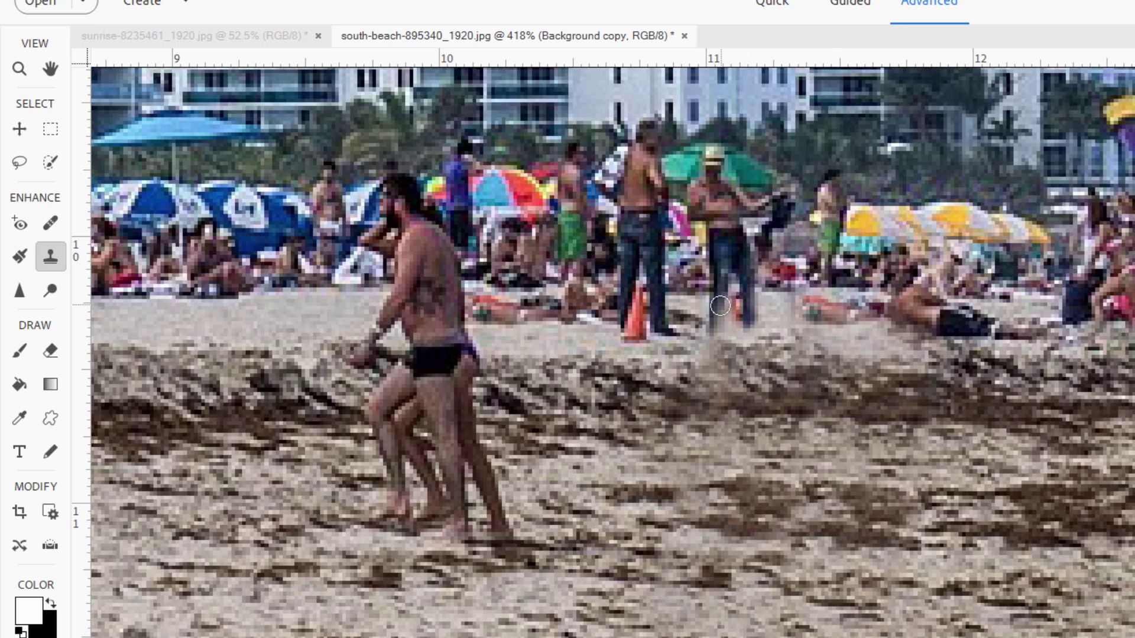
pyautogui.click(751, 307)
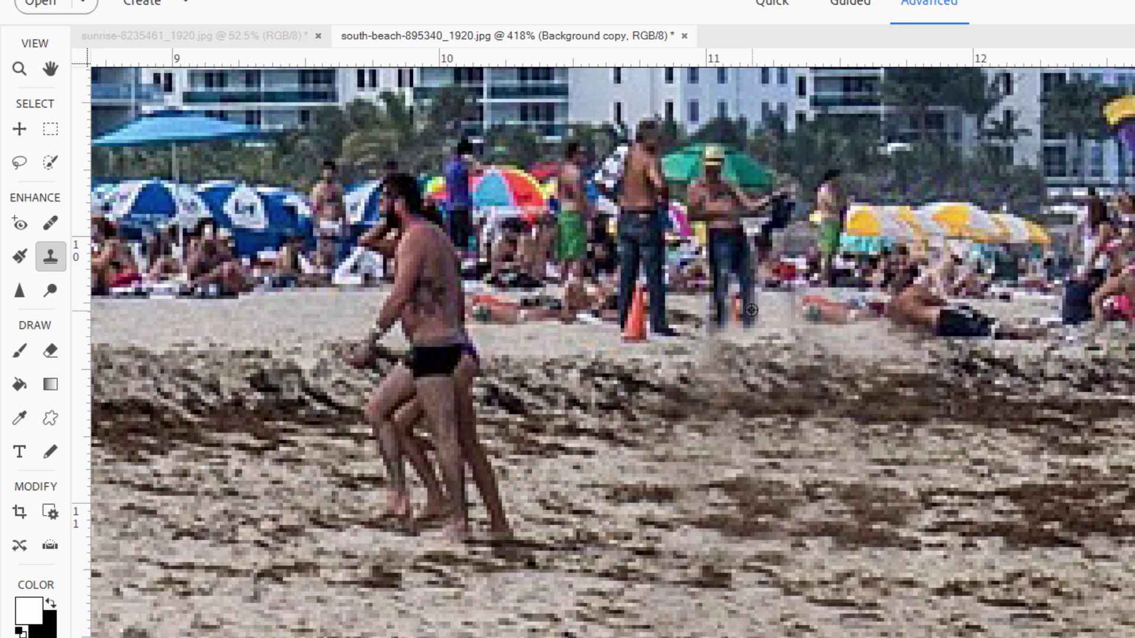
pyautogui.click(752, 328)
pyautogui.click(747, 332)
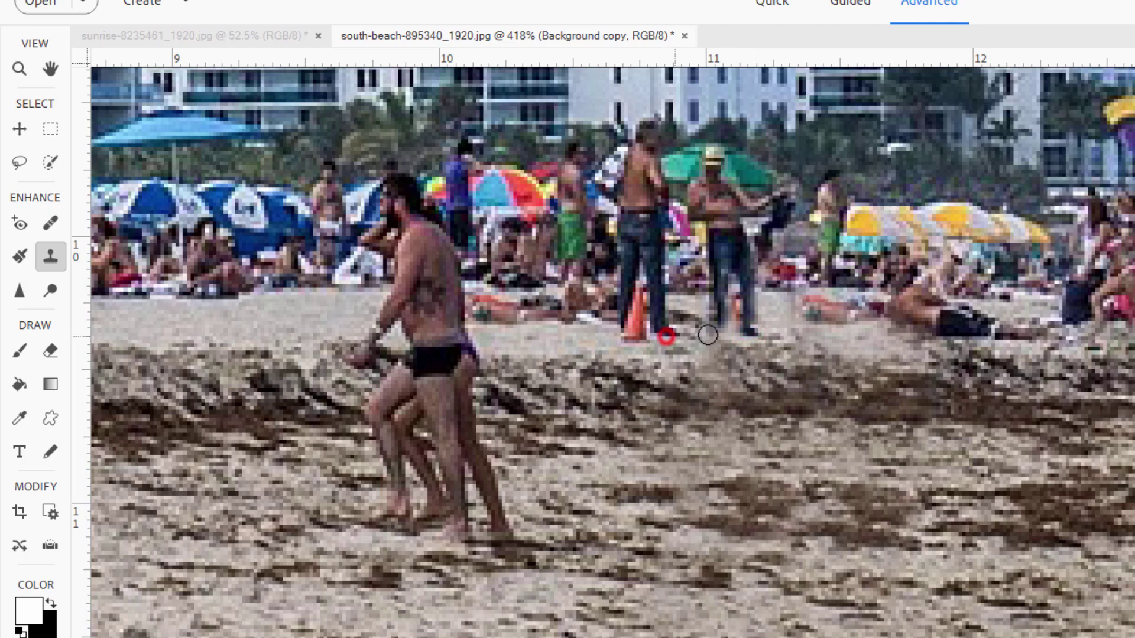
pyautogui.hotkey('ctrl', '-')
pyautogui.hotkey('ctrl', '0')
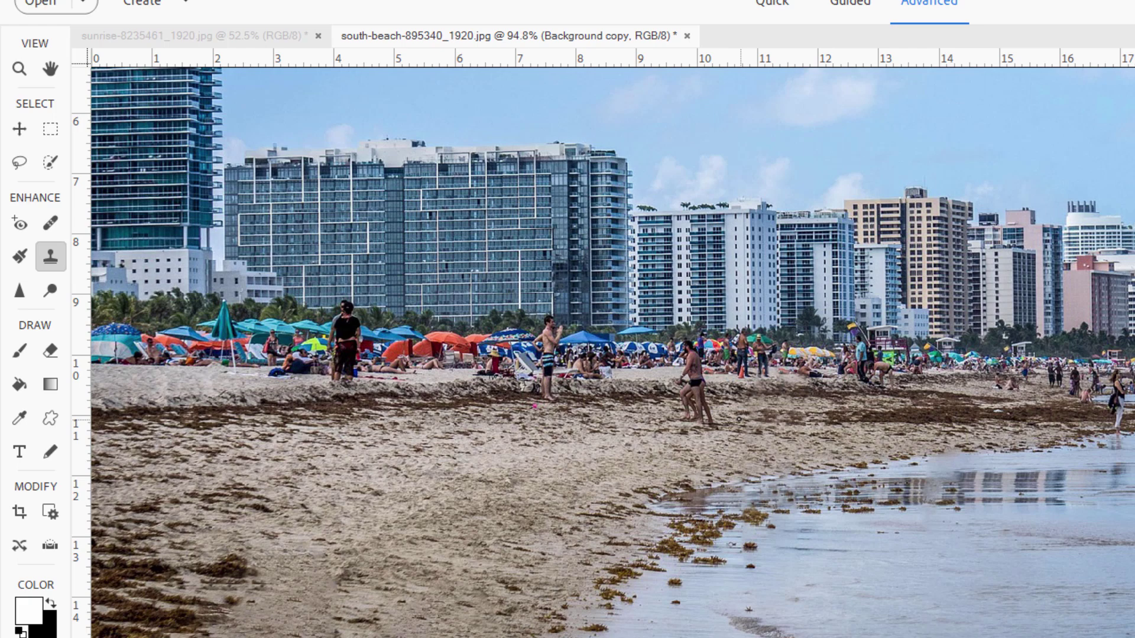
# - Set black foreground and the Horizontal Type tool to Gill Sans Ultra Bold Regular, 72 pt
pyautogui.scroll(-1, 739, 418)
pyautogui.scroll(-1, 671, 496)
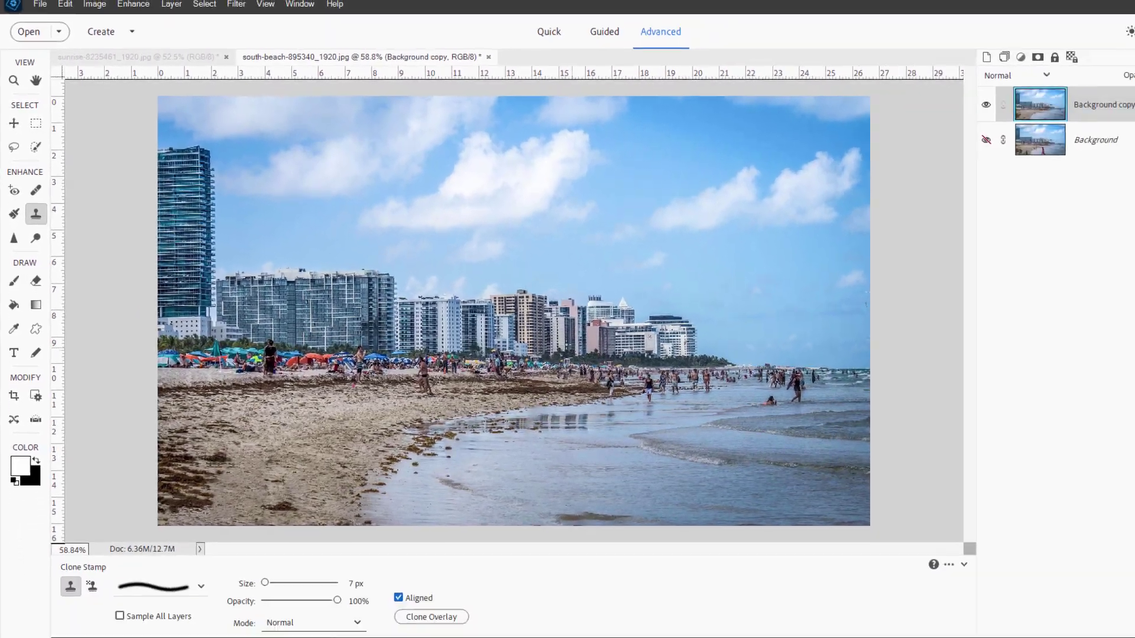
pyautogui.press('v')
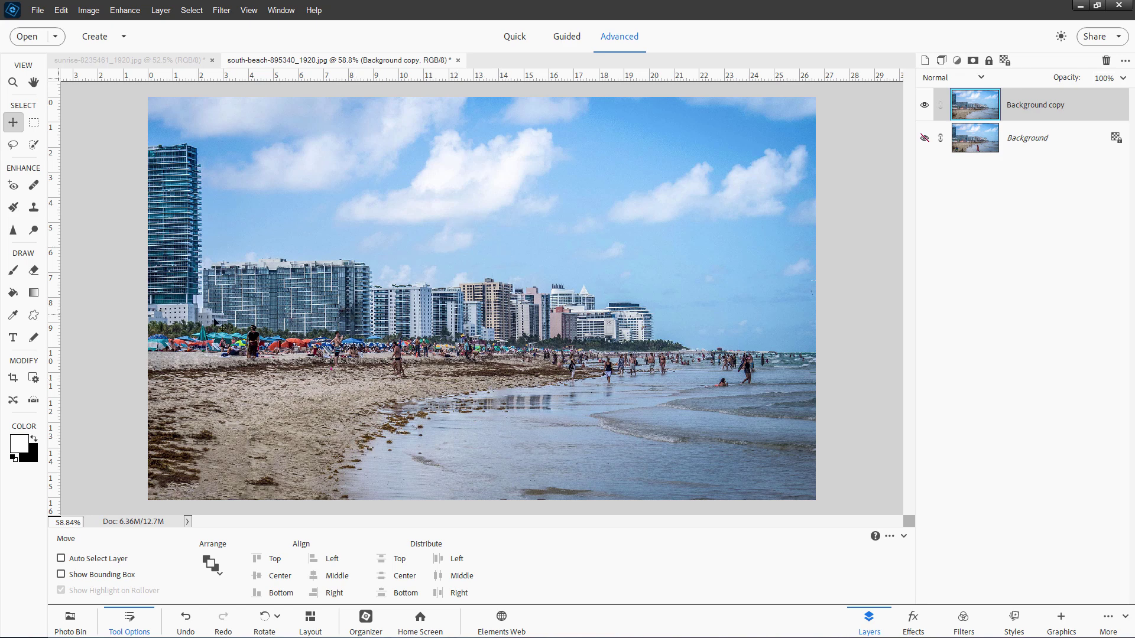
pyautogui.click(35, 439)
pyautogui.click(14, 338)
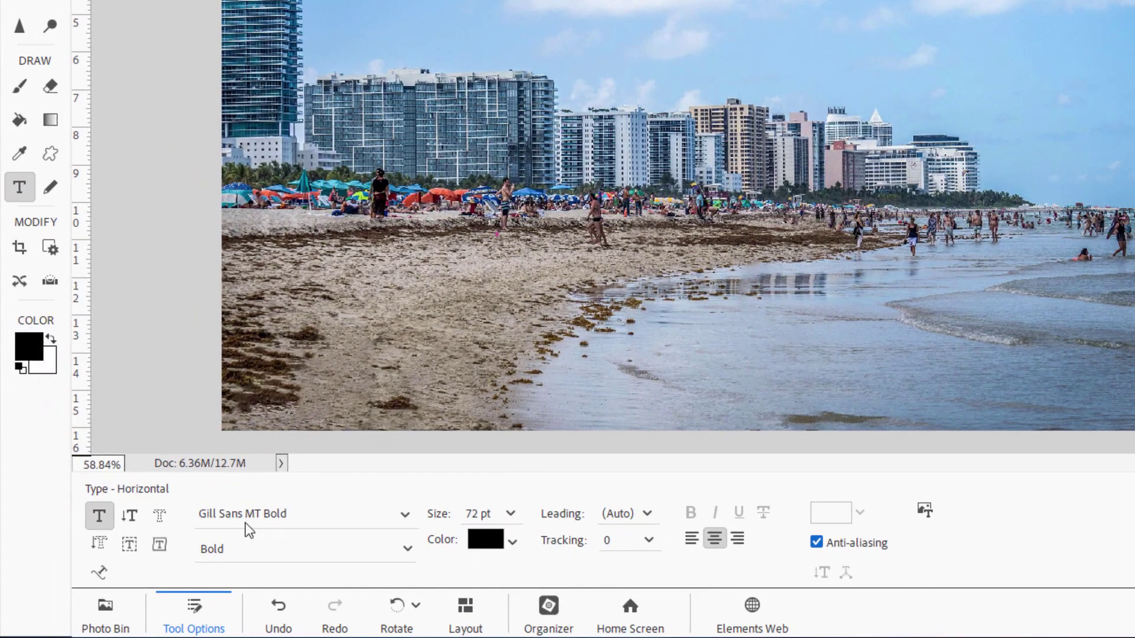
pyautogui.click(405, 515)
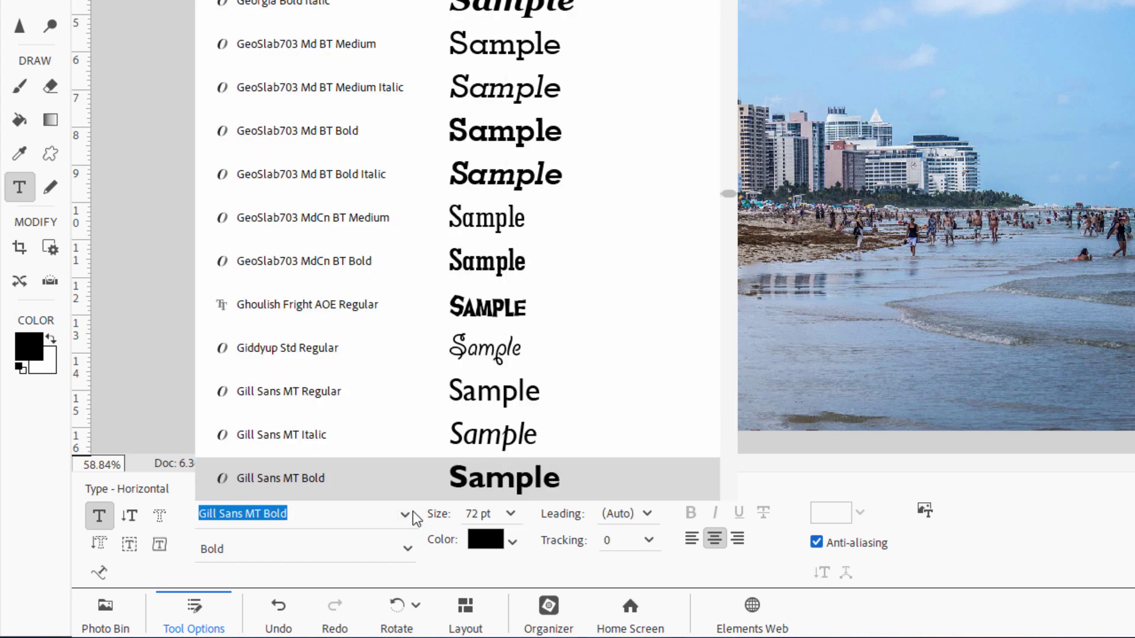
pyautogui.scroll(-1, 485, 489)
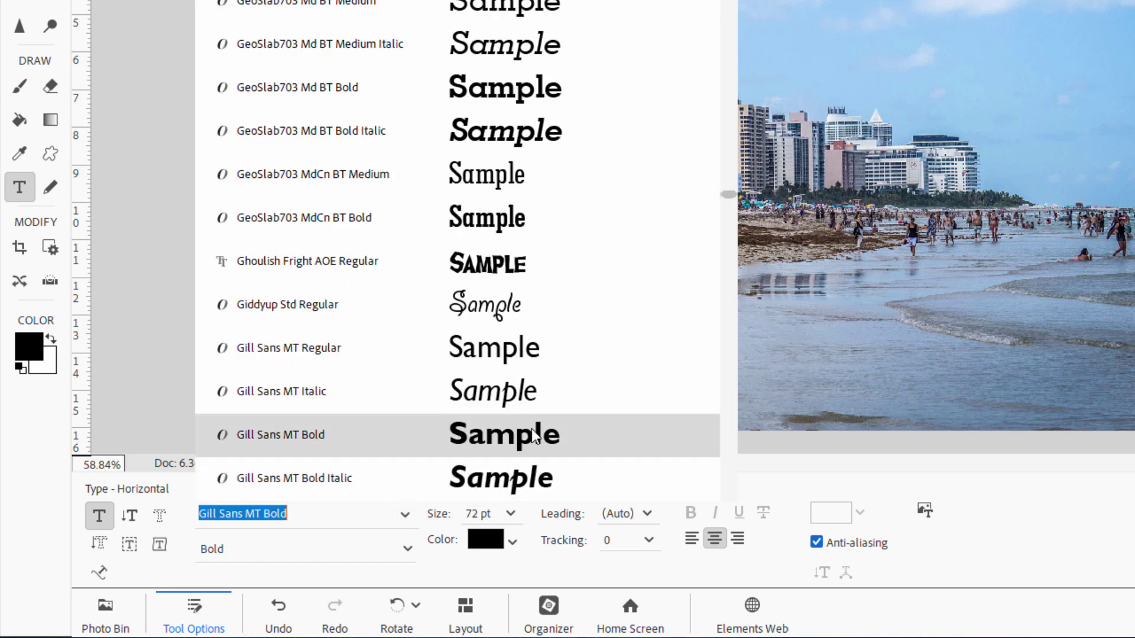
pyautogui.scroll(-6, 599, 423)
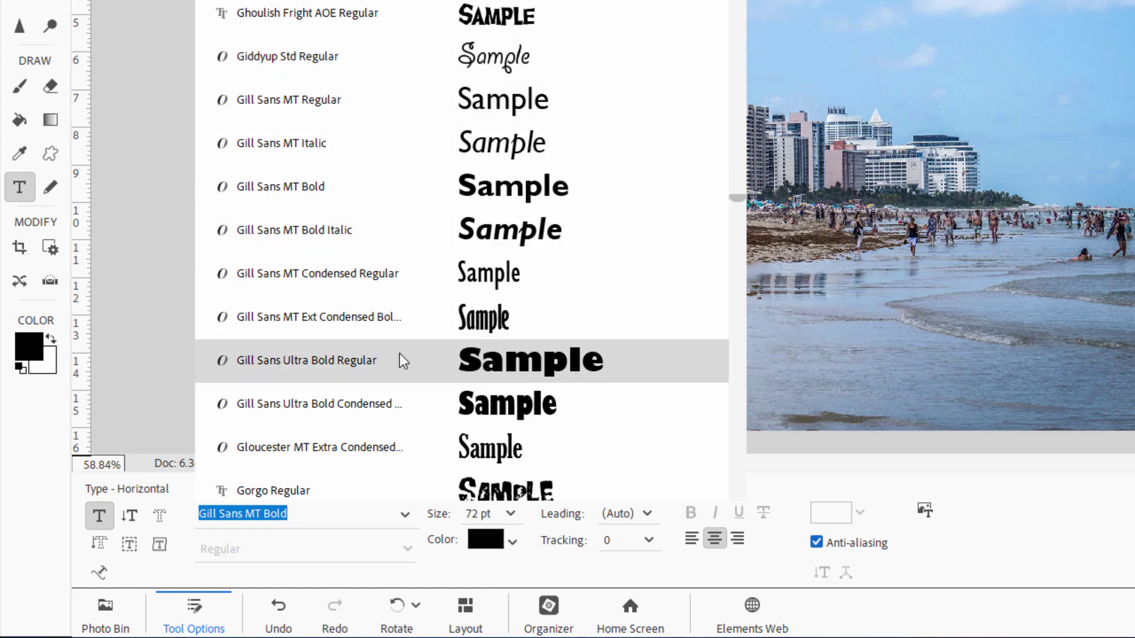
pyautogui.click(504, 363)
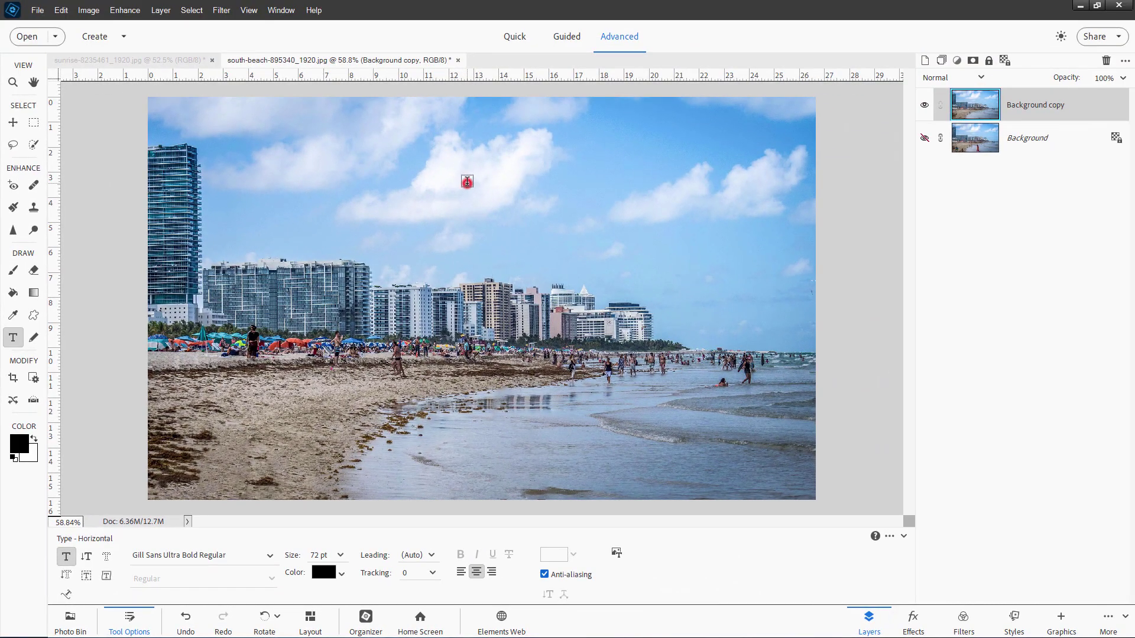
# - Type 'Miami' in the sky and shift it slightly right and down
pyautogui.click(467, 182)
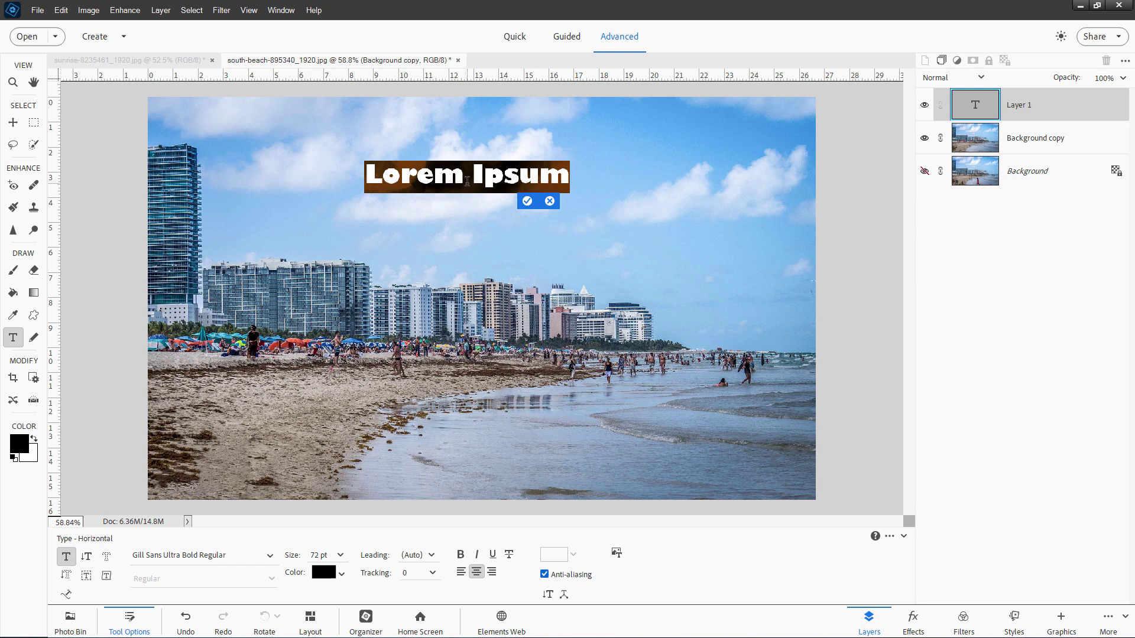
pyautogui.write('Miami')
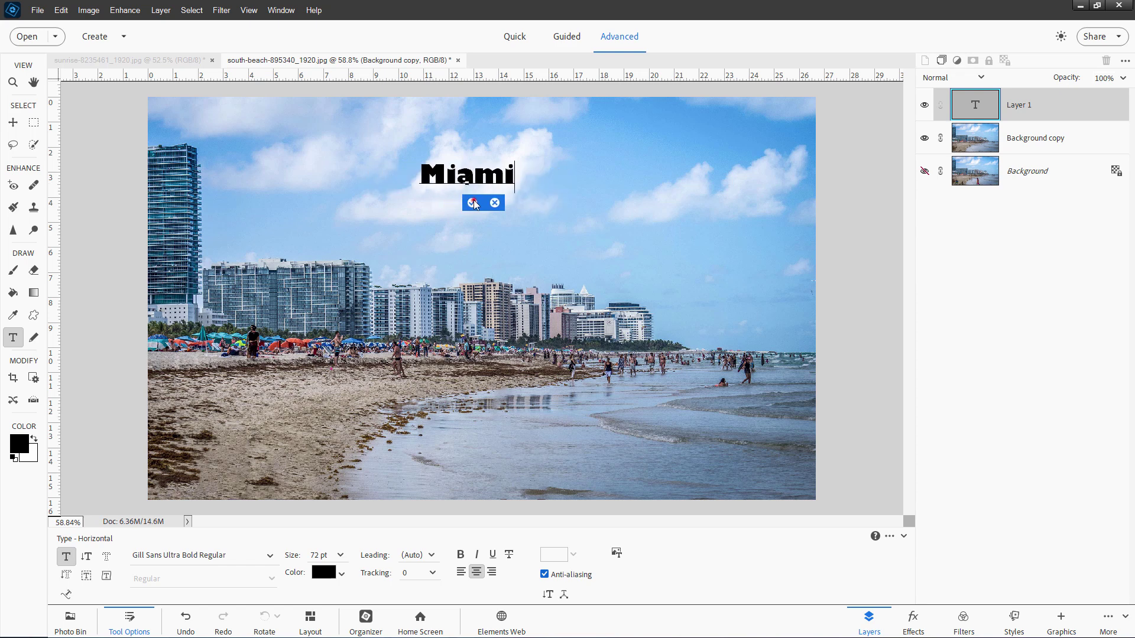
pyautogui.click(473, 202)
pyautogui.press('v')
pyautogui.moveTo(502, 181); pyautogui.dragTo(531, 188)
pyautogui.click(13, 337)
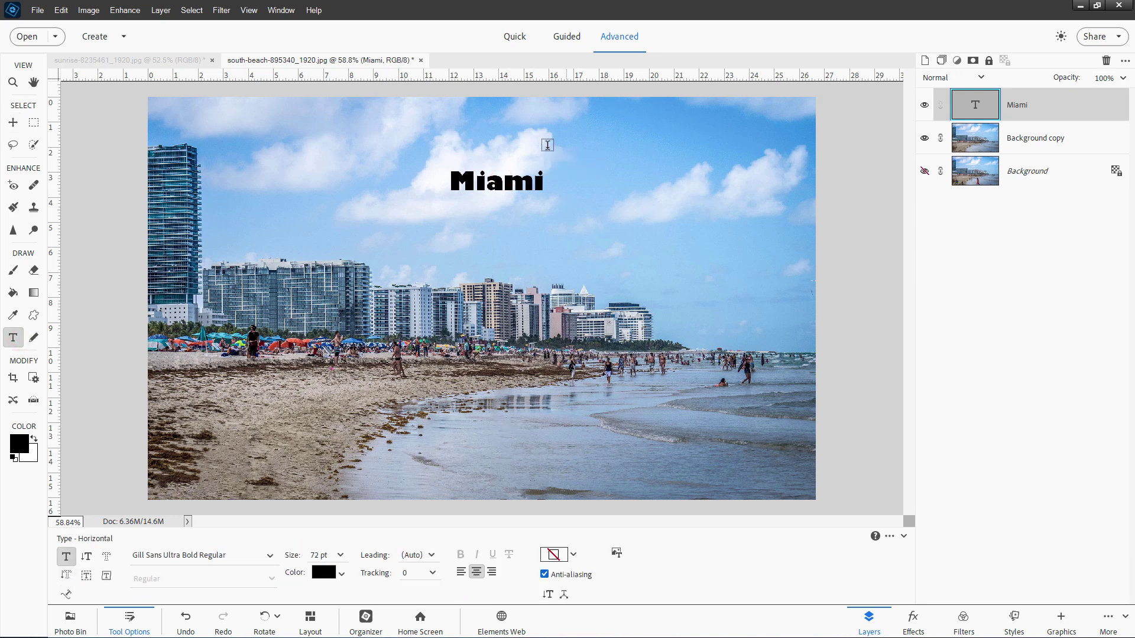
pyautogui.click(500, 184)
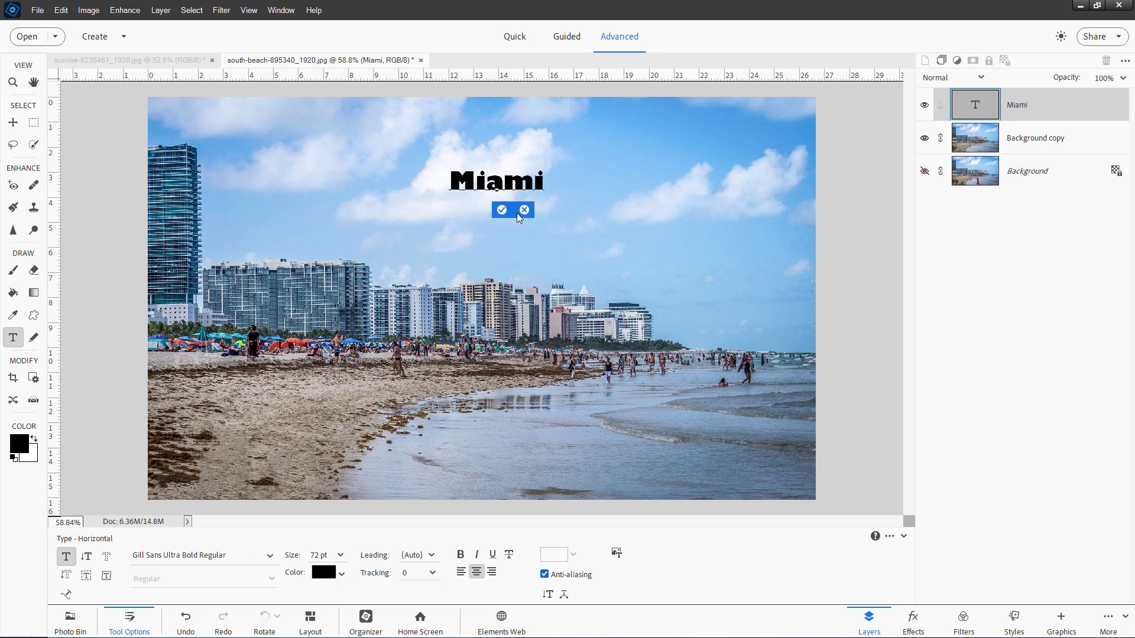
pyautogui.click(525, 211)
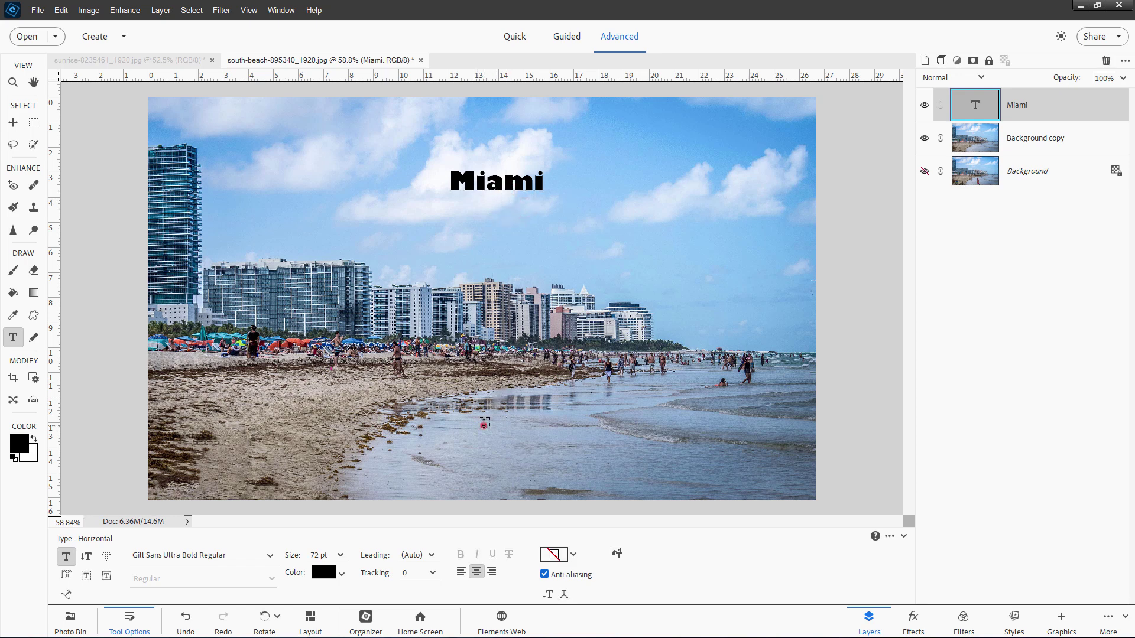
# - Type 'Florida' on a new text layer over the shoreline below Miami
pyautogui.click(484, 424)
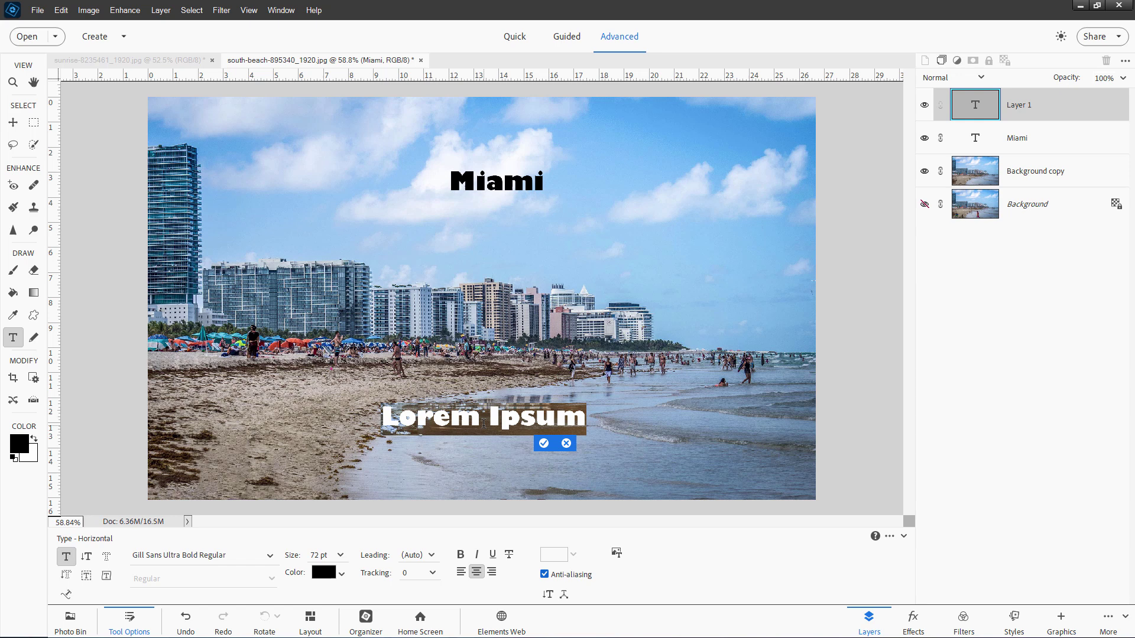
pyautogui.write('Florida')
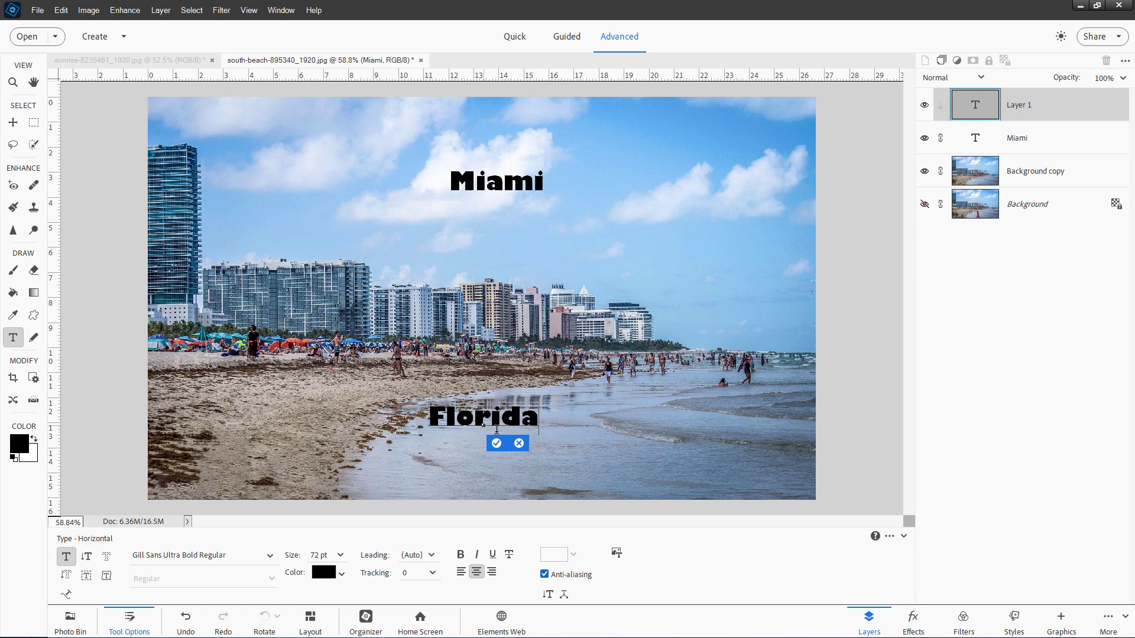
pyautogui.click(497, 444)
# - Nudge Florida slightly right and move the Miami layer above Florida in the stack
pyautogui.press('v')
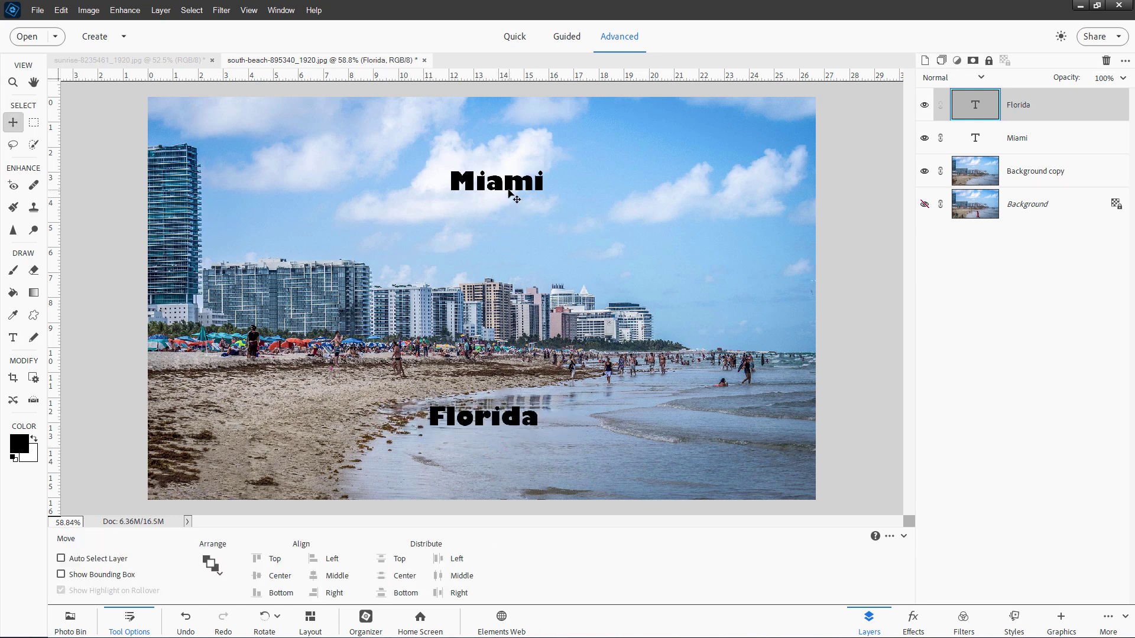
pyautogui.moveTo(510, 195)
pyautogui.mouseDown()
pyautogui.moveTo(498, 195)
pyautogui.moveTo(514, 197)
pyautogui.mouseUp()
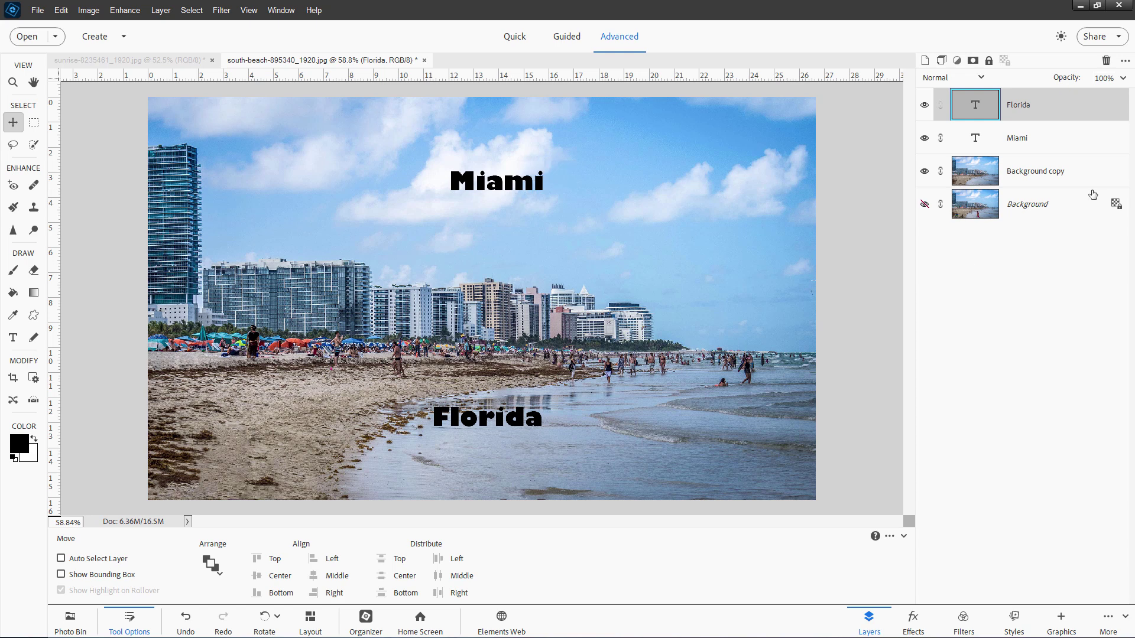
pyautogui.click(1003, 138)
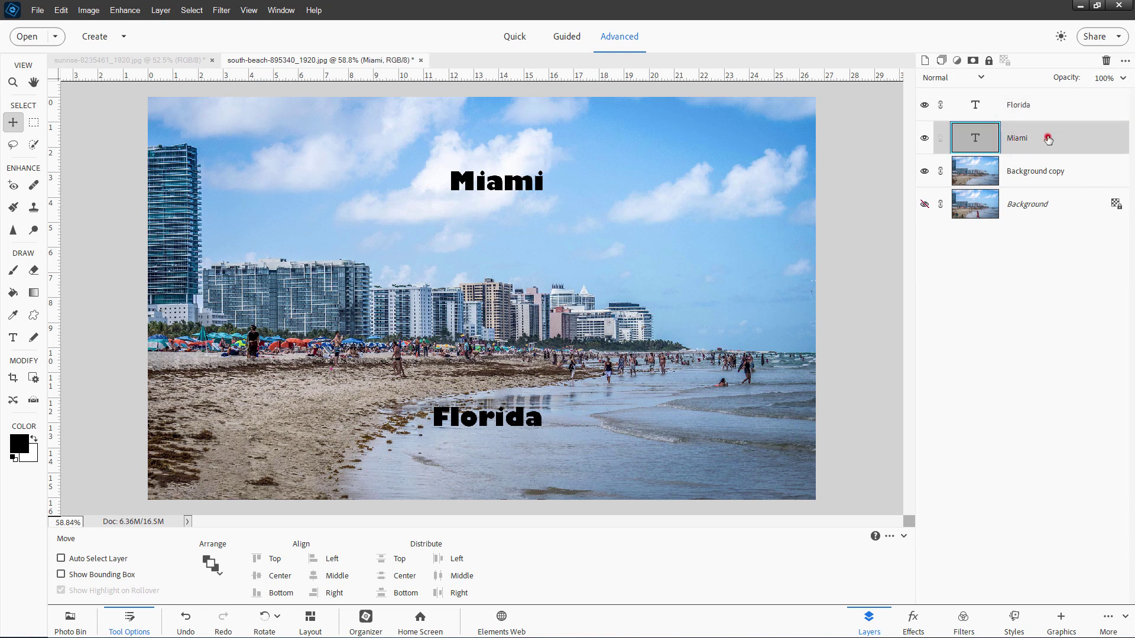
pyautogui.moveTo(1048, 139); pyautogui.dragTo(1050, 109)
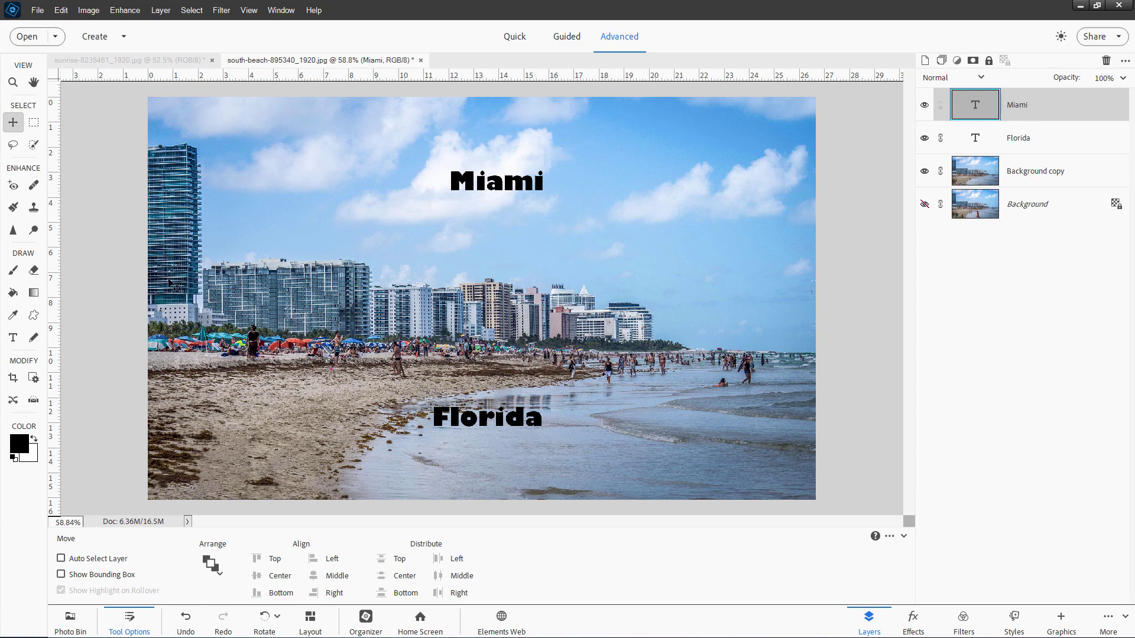
pyautogui.click(12, 338)
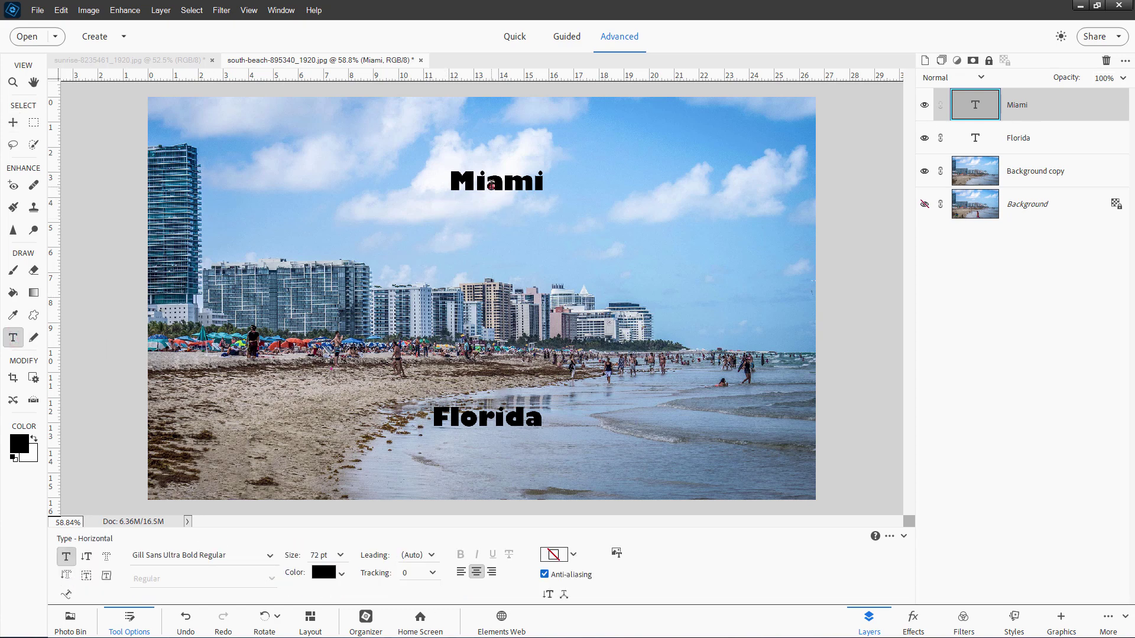
# - Enlarge Miami from 166 to 245 pt and move it down onto the sky
pyautogui.doubleClick(491, 185)
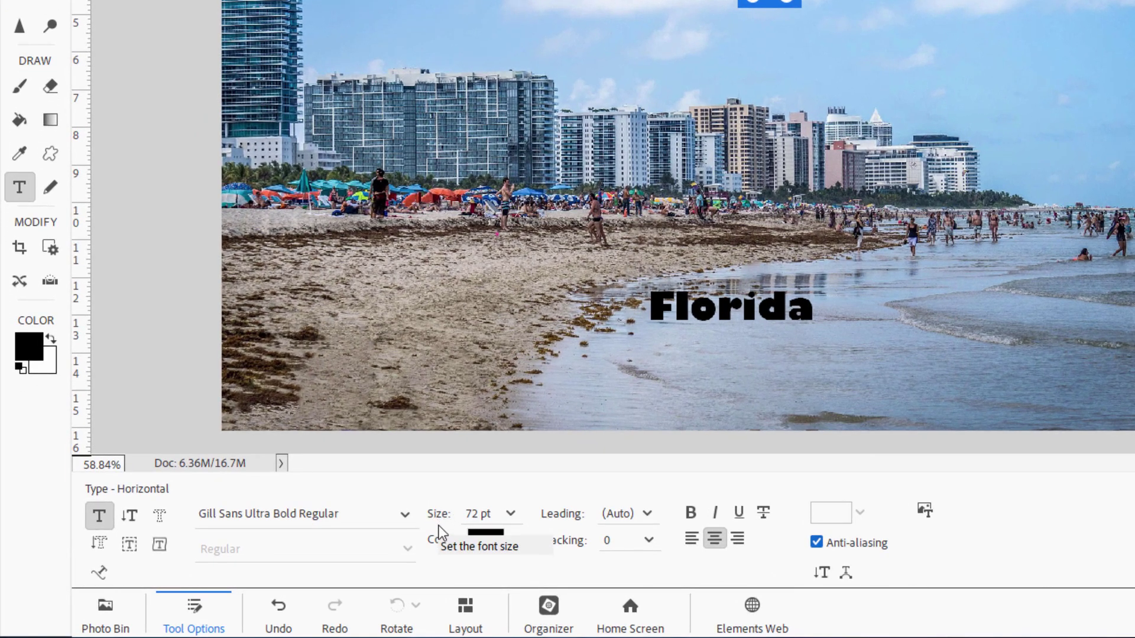
pyautogui.moveTo(438, 518); pyautogui.dragTo(491, 513)
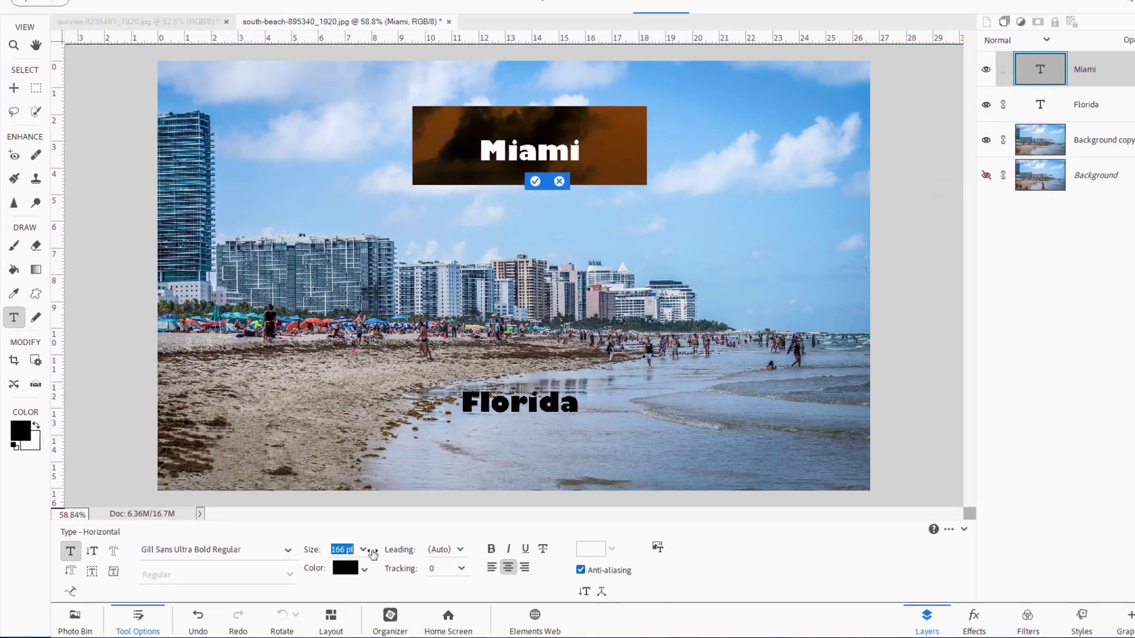
pyautogui.moveTo(373, 552); pyautogui.dragTo(434, 559)
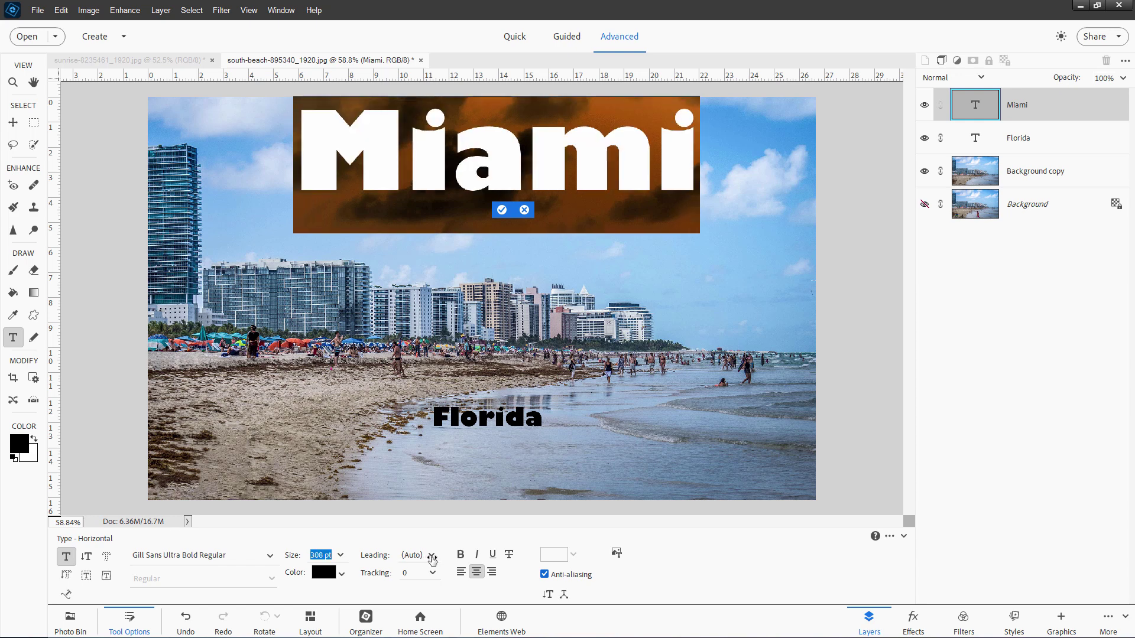
pyautogui.click(658, 241)
pyautogui.press('v')
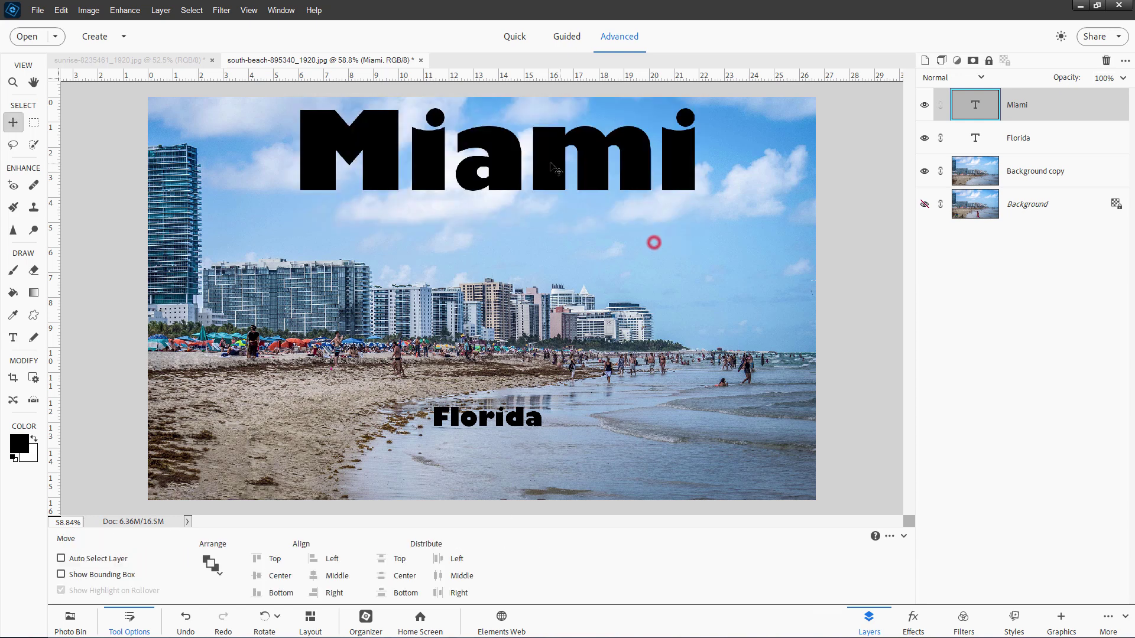
pyautogui.moveTo(553, 165); pyautogui.dragTo(538, 215)
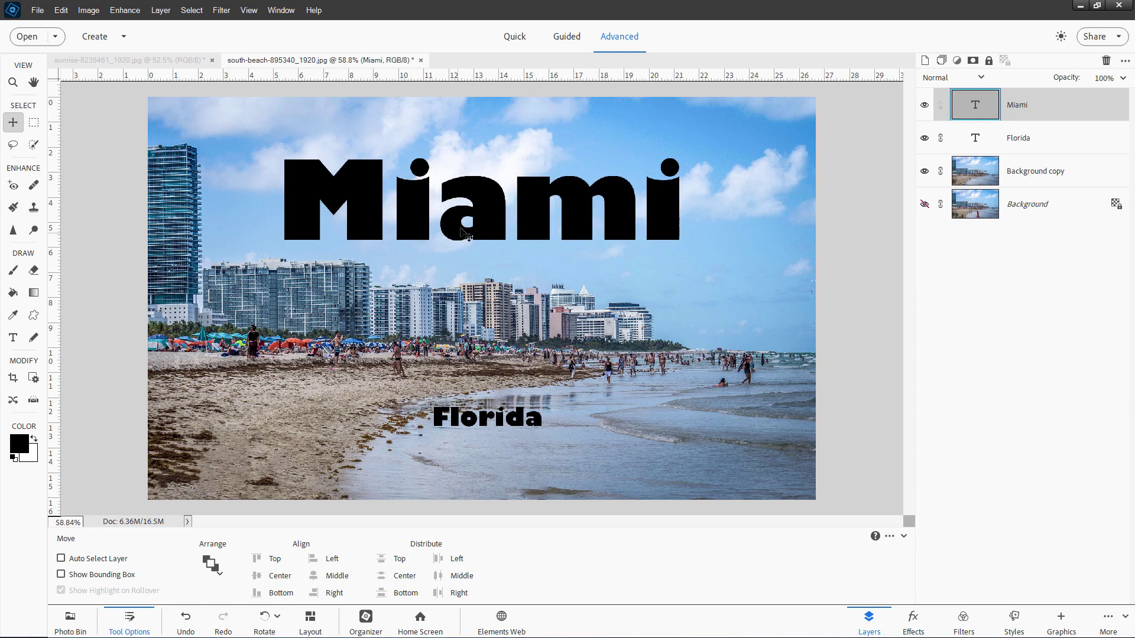
# - Select all the Miami text and raise its size to about 310 pt
pyautogui.click(12, 338)
pyautogui.click(431, 239)
pyautogui.hotkey('ctrl', 'a')
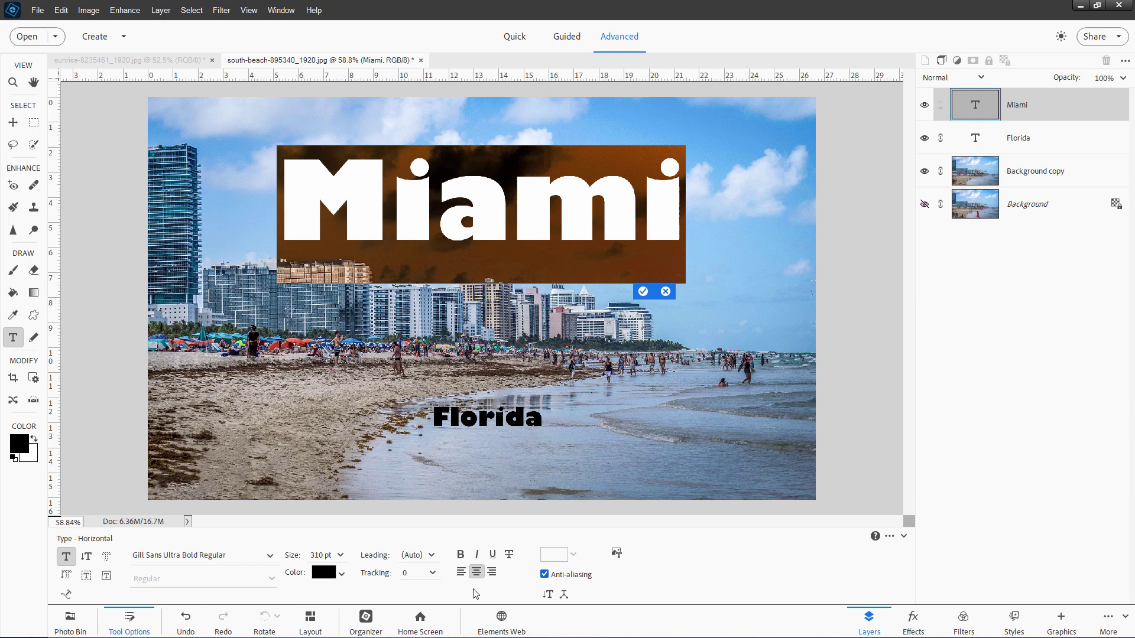
pyautogui.click(493, 554)
pyautogui.click(476, 555)
pyautogui.click(642, 292)
# - Make Florida 308 pt Gill Sans MT Bold and position it across the beach
pyautogui.press('v')
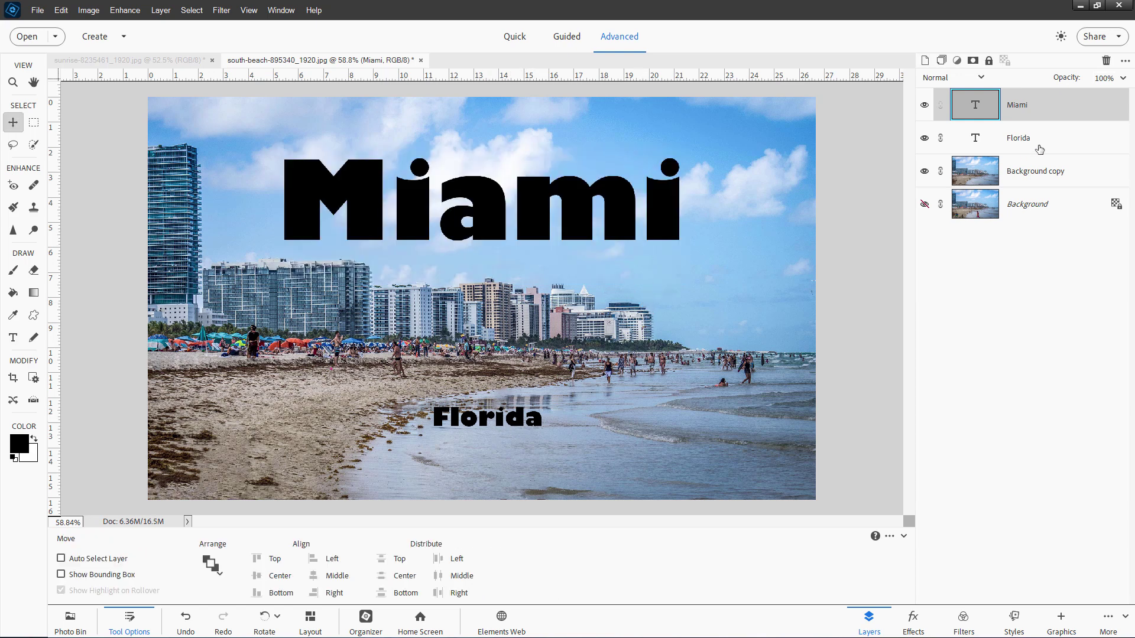
pyautogui.click(1050, 140)
pyautogui.moveTo(477, 424); pyautogui.dragTo(490, 418)
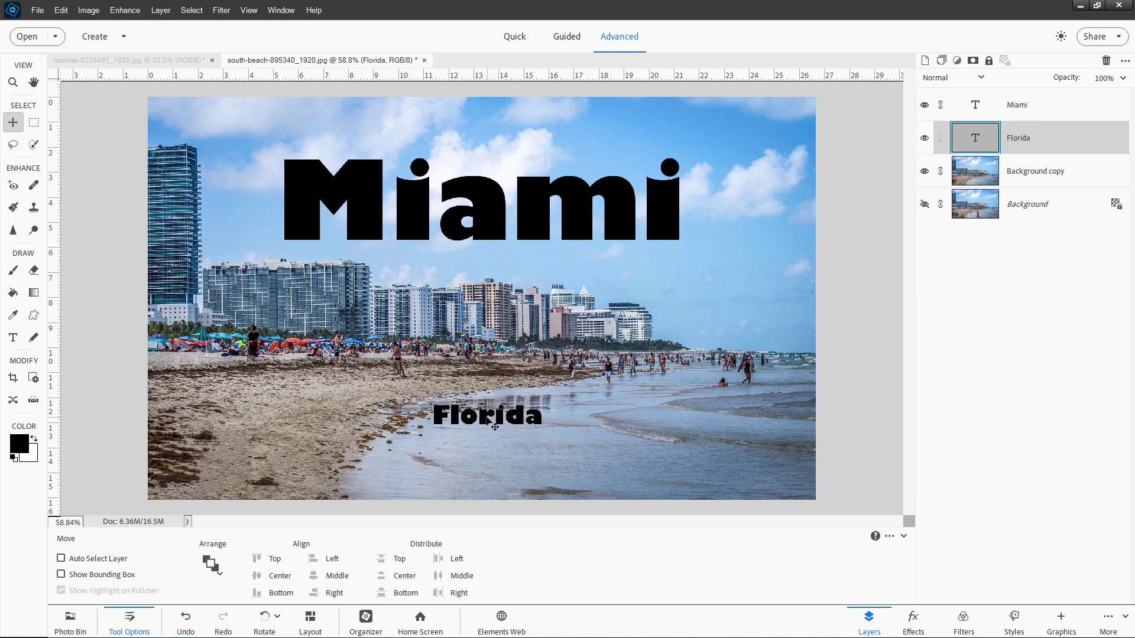
pyautogui.doubleClick(495, 426)
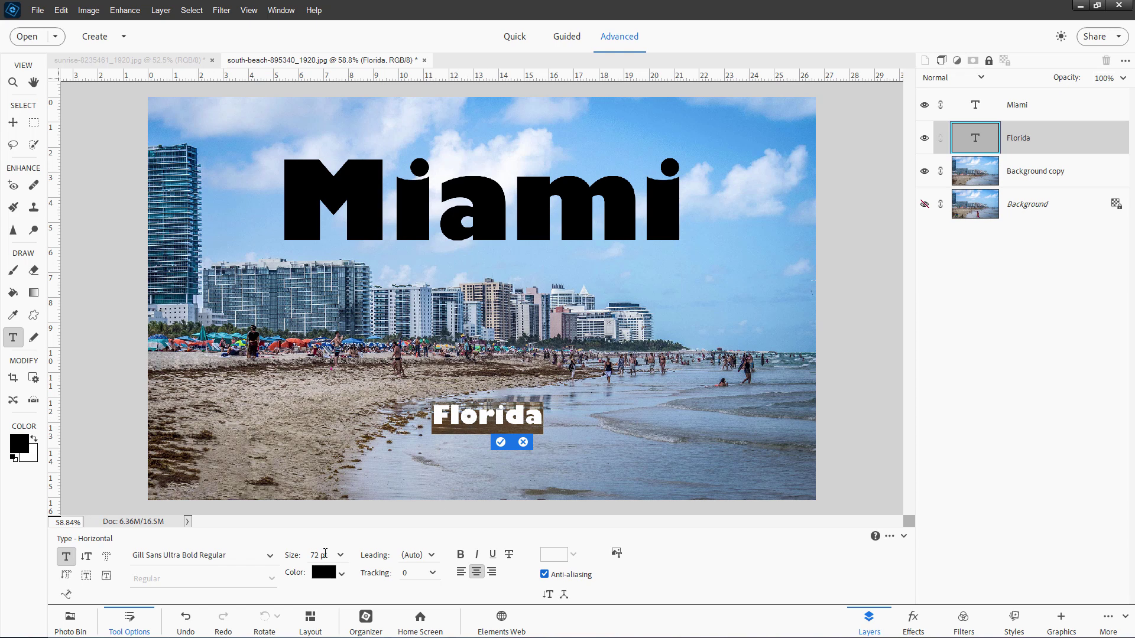
pyautogui.click(319, 555)
pyautogui.write('308')
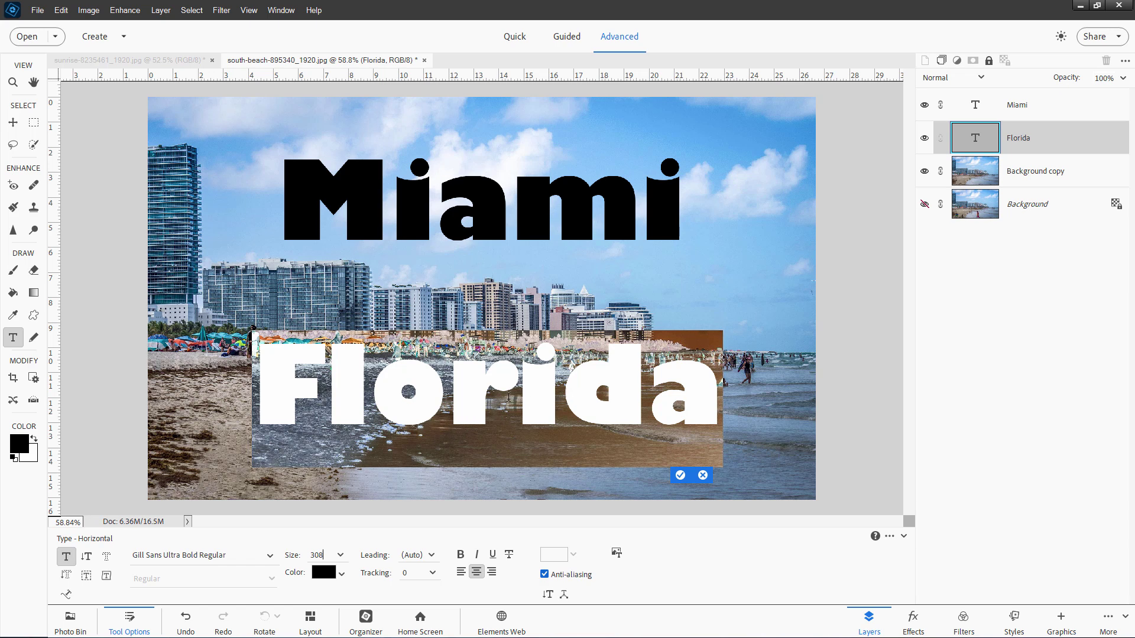
pyautogui.click(271, 557)
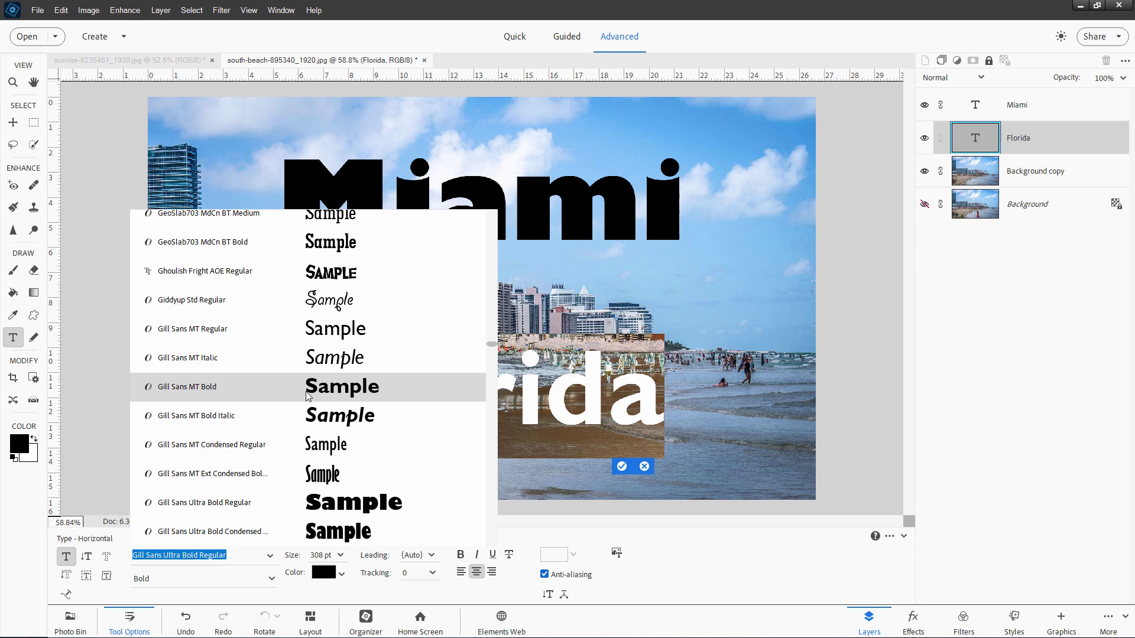
pyautogui.click(335, 391)
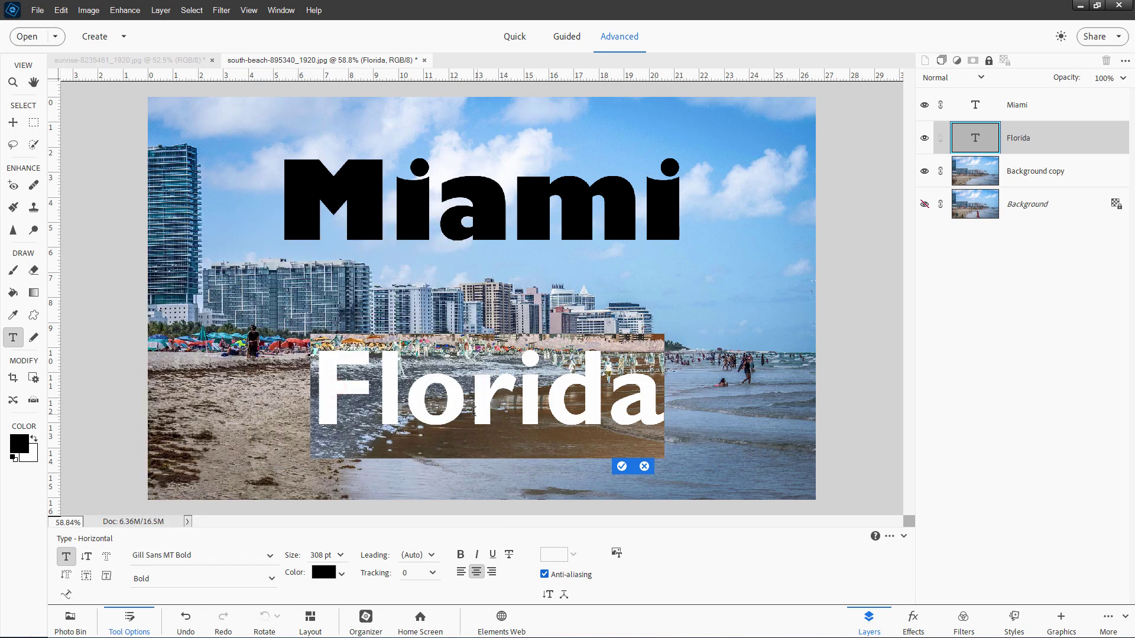
pyautogui.hotkey('ctrl', 'Return')
pyautogui.press('v')
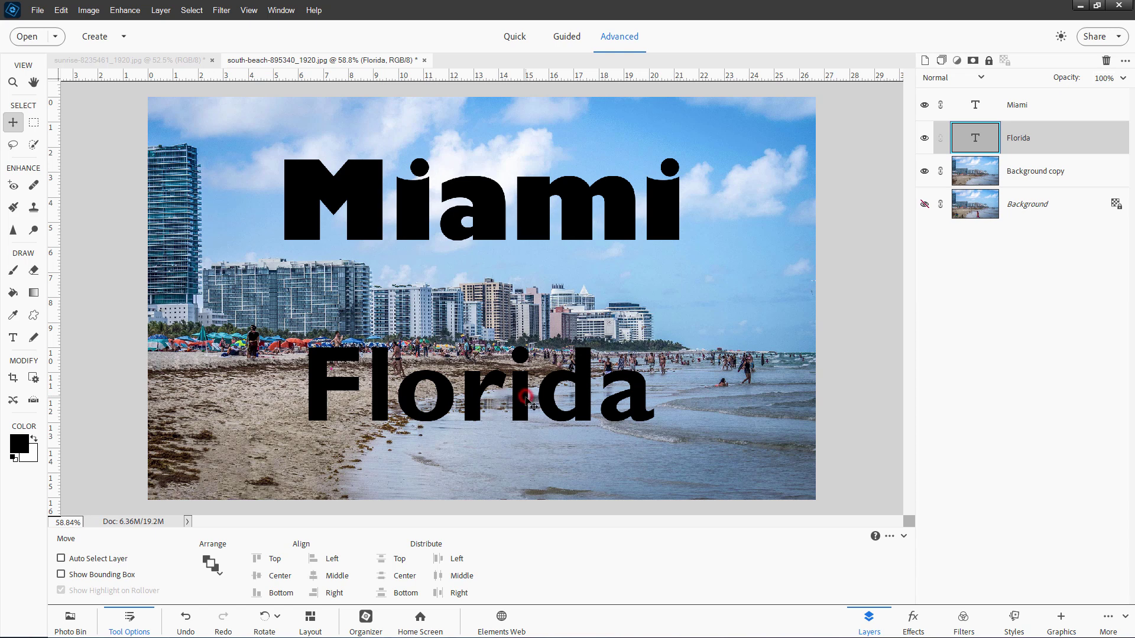
pyautogui.moveTo(526, 397); pyautogui.dragTo(526, 405)
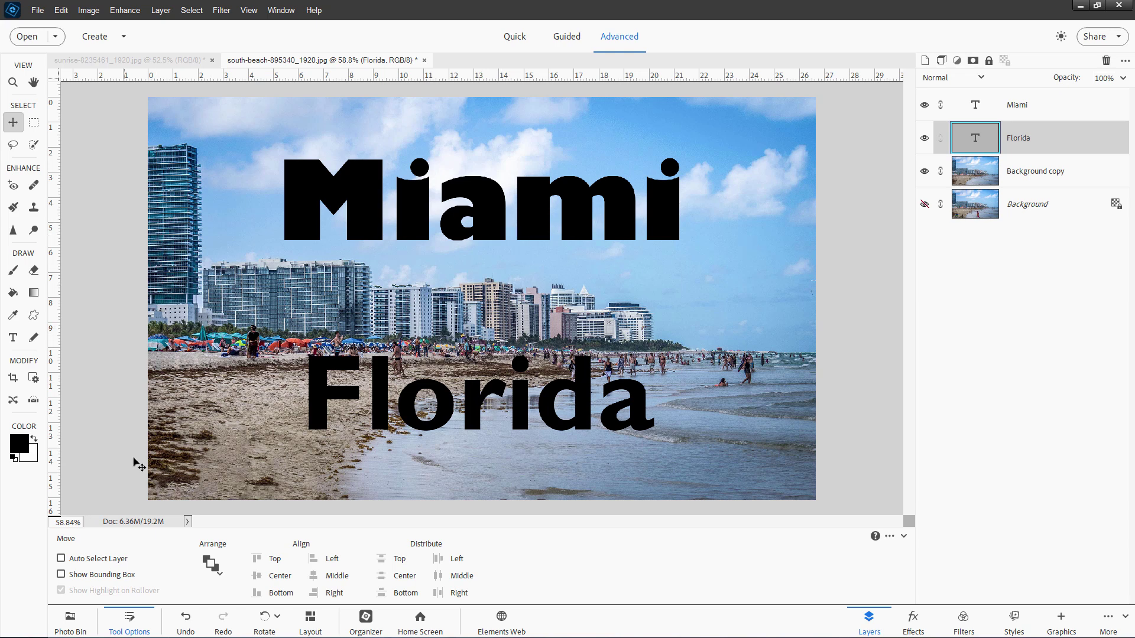
# - Drag the sunrise photo from the Photo Bin into the image and move its layer to the top
pyautogui.click(71, 619)
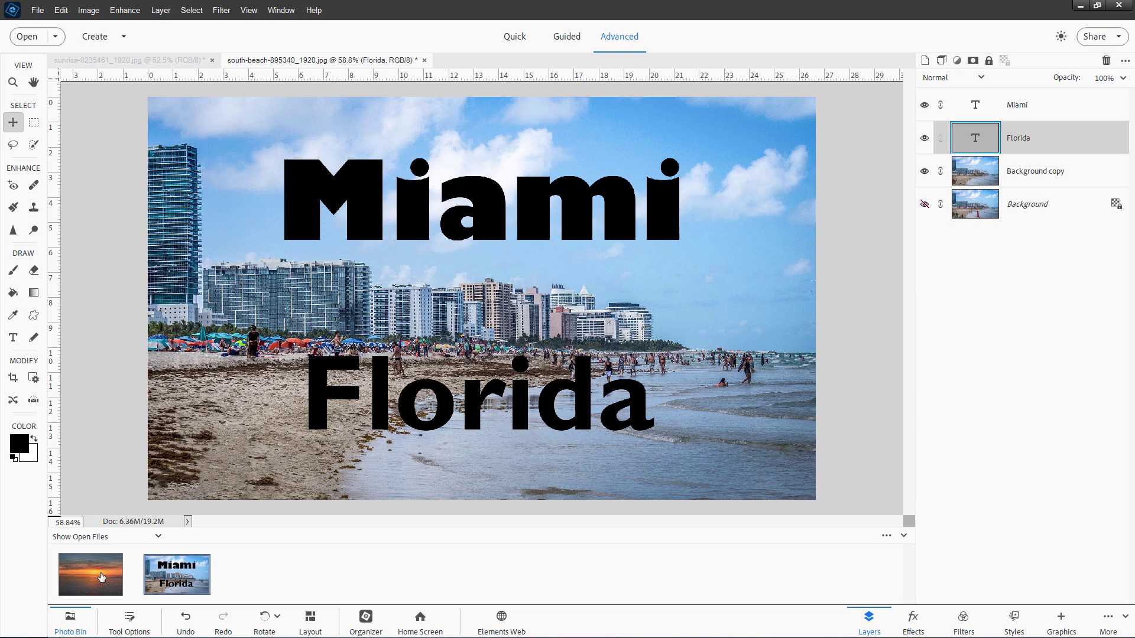
pyautogui.moveTo(101, 577); pyautogui.dragTo(421, 354)
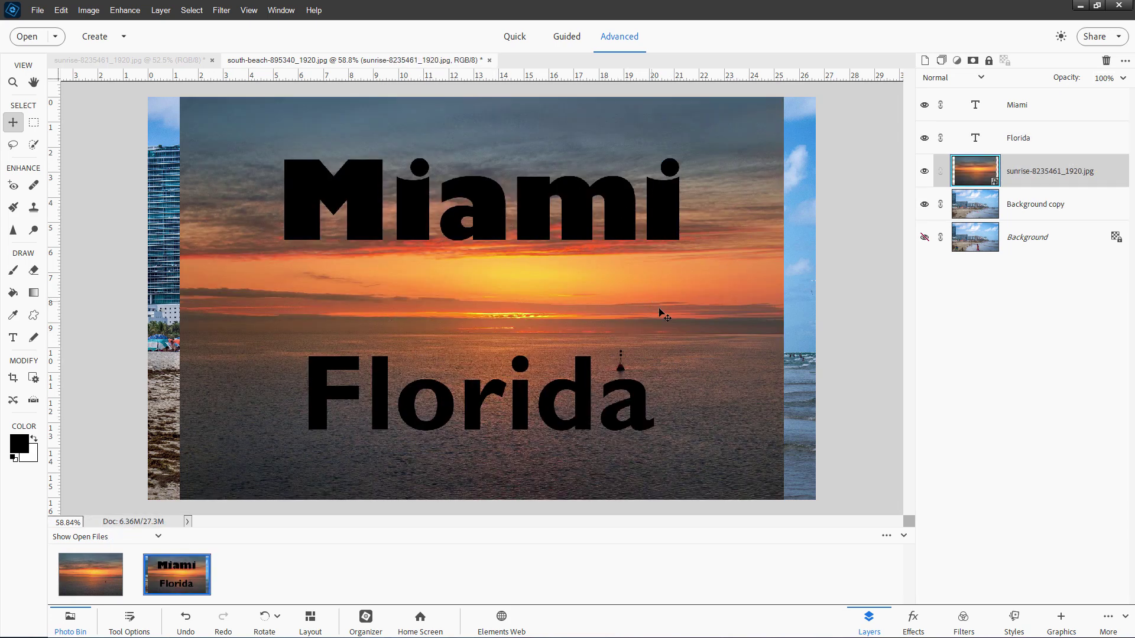
pyautogui.moveTo(1058, 178); pyautogui.dragTo(1022, 114)
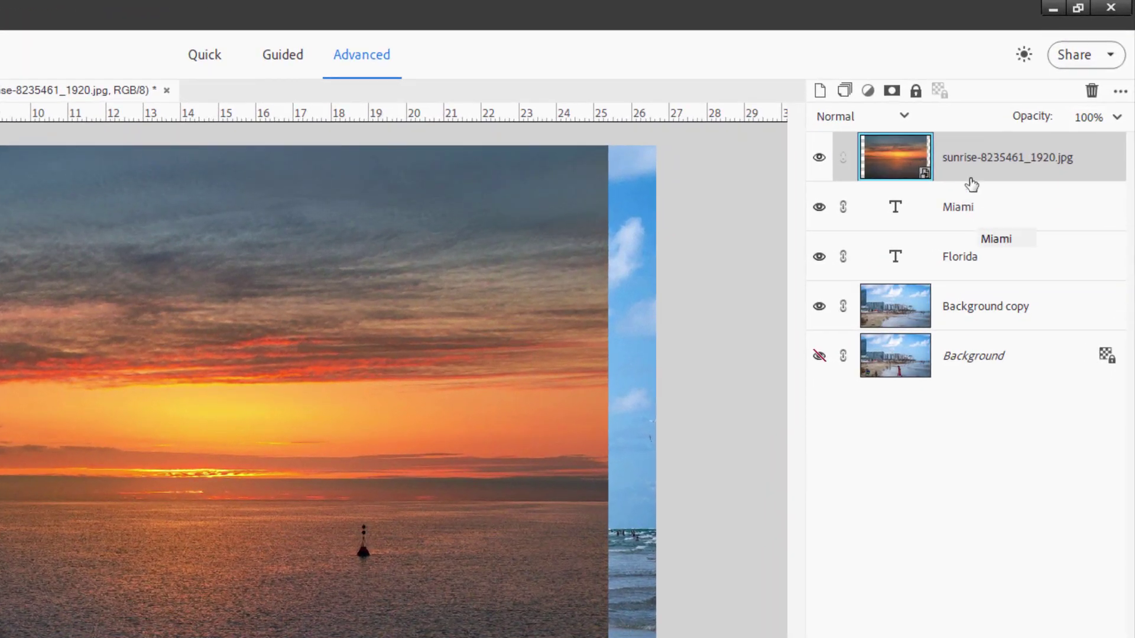
# - Clip the sunrise photo layer to the Miami text with Create Clipping Mask
pyautogui.rightClick(979, 163)
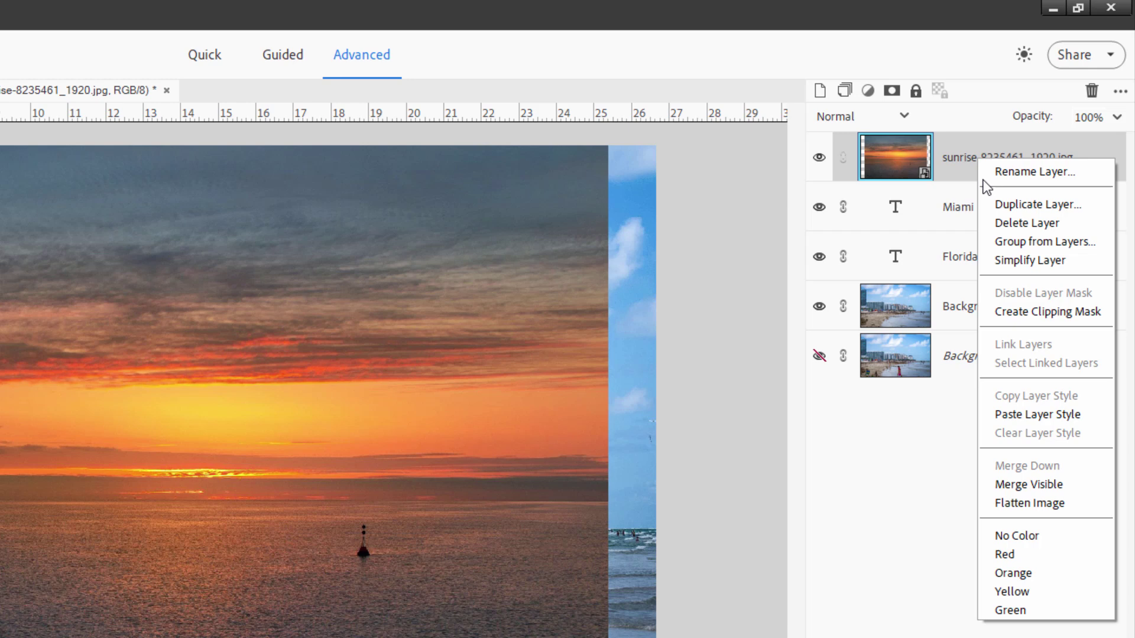
pyautogui.click(1045, 311)
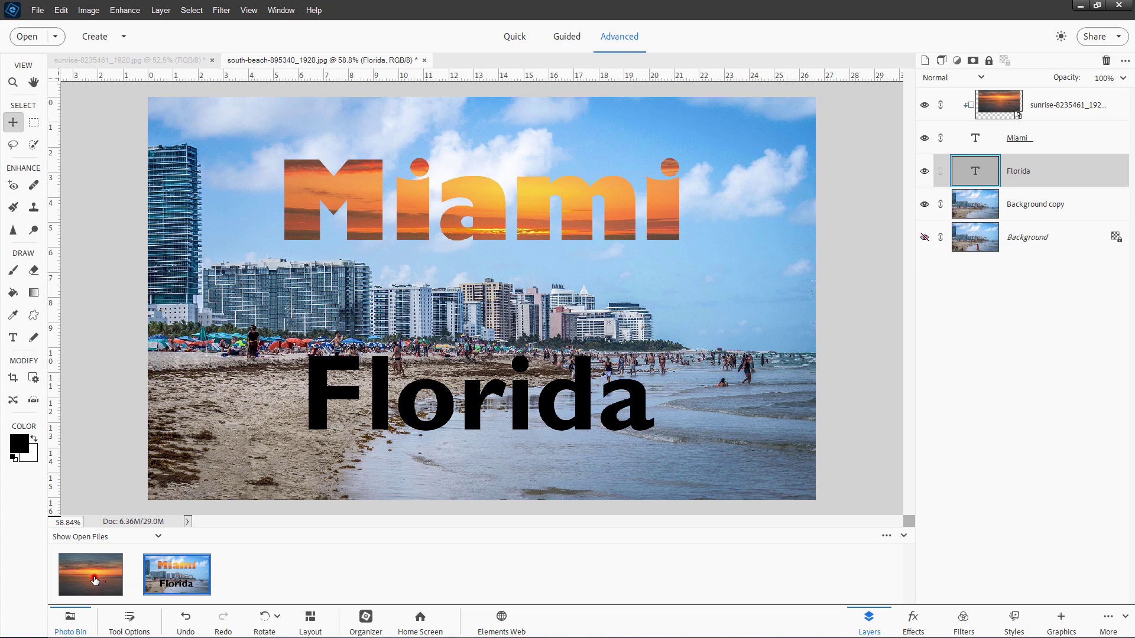
# - Add a second sunrise layer above Florida, hide both Miami layers, and load Florida's letter outlines
pyautogui.moveTo(95, 580); pyautogui.dragTo(343, 414)
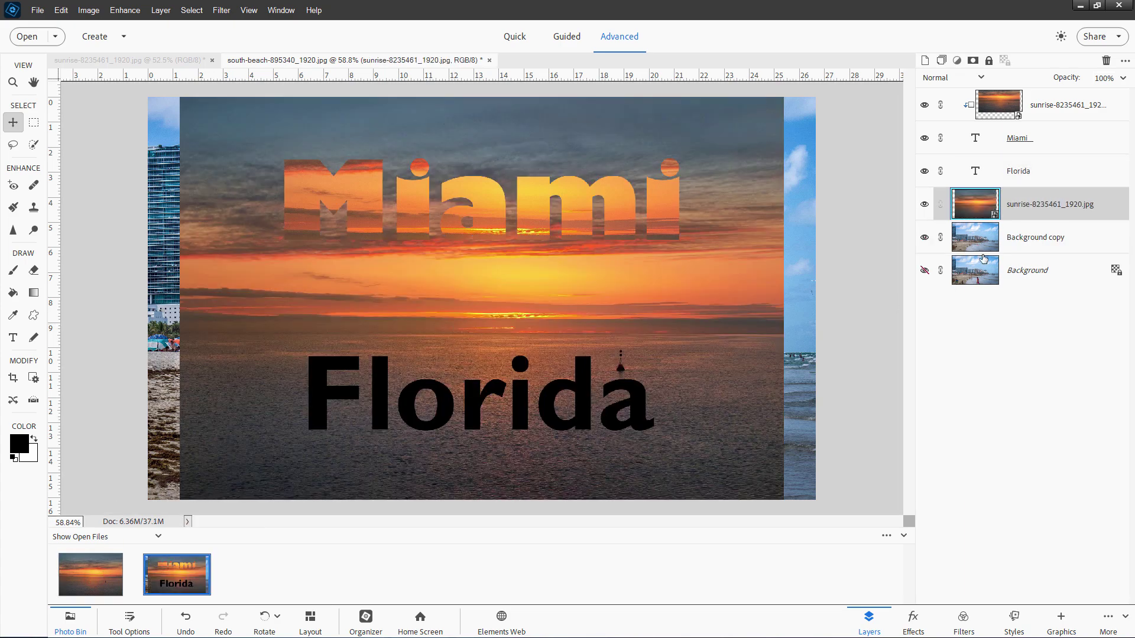
pyautogui.moveTo(1026, 211); pyautogui.dragTo(1012, 156)
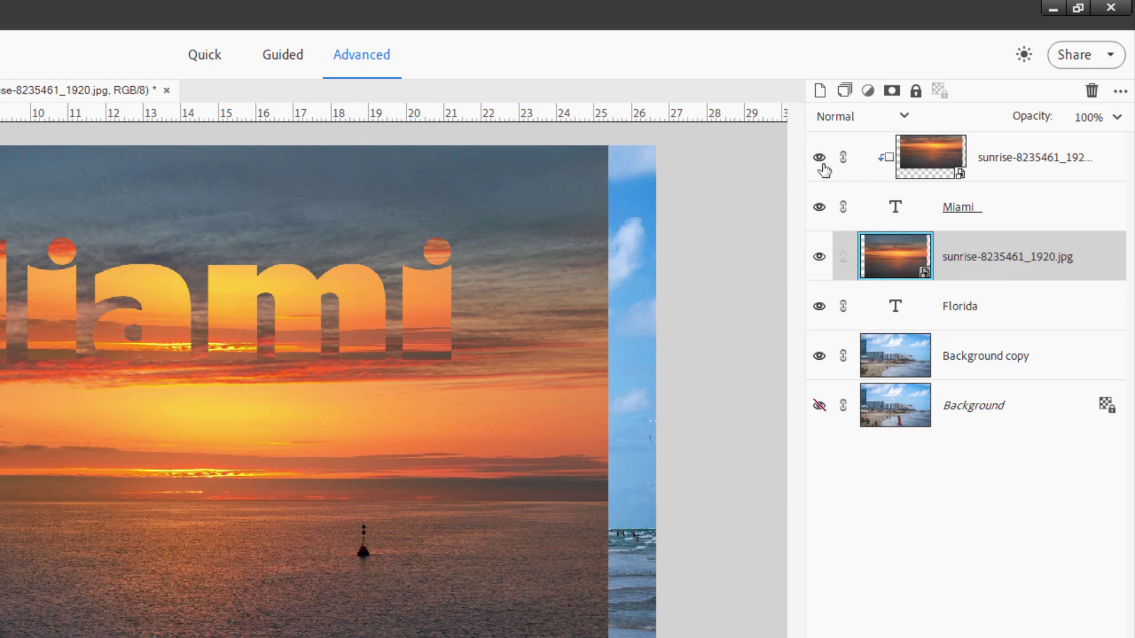
pyautogui.click(820, 208)
pyautogui.click(820, 158)
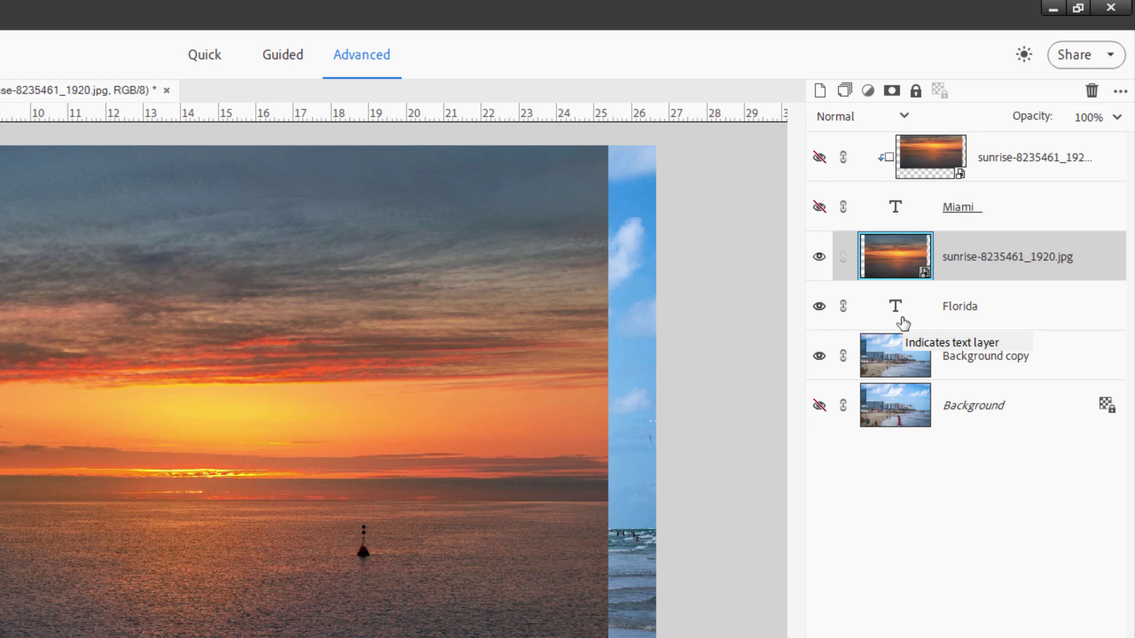
pyautogui.keyDown('ctrl'); pyautogui.click(895, 306); pyautogui.keyUp('ctrl')
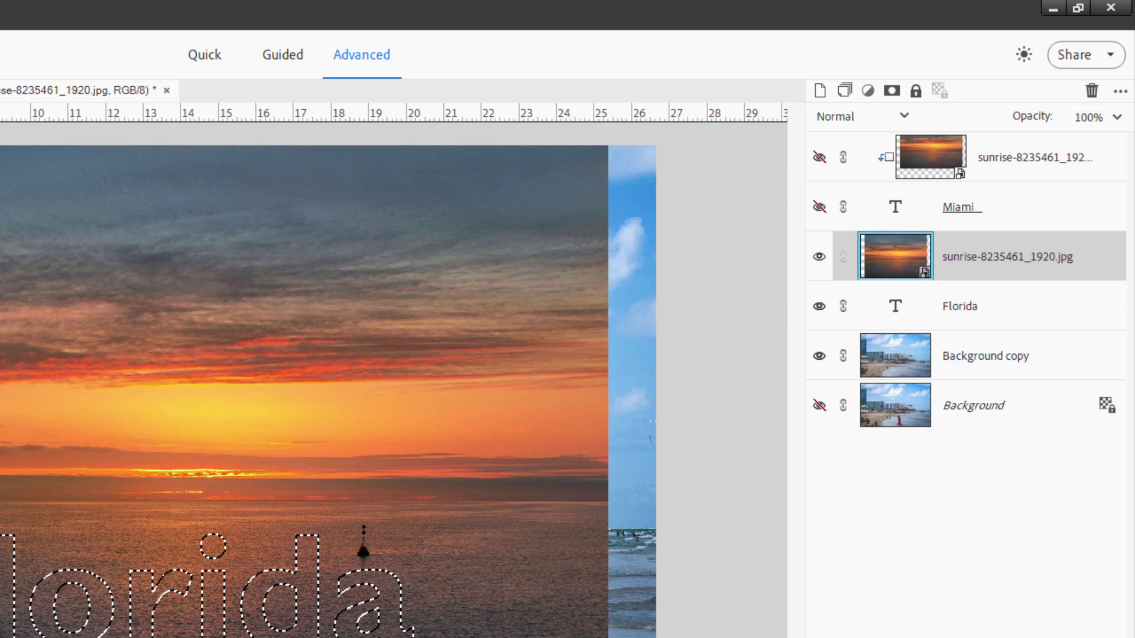
# - Mask the second sunrise layer to the Florida letters and unlink the mask from the photo
pyautogui.click(893, 92)
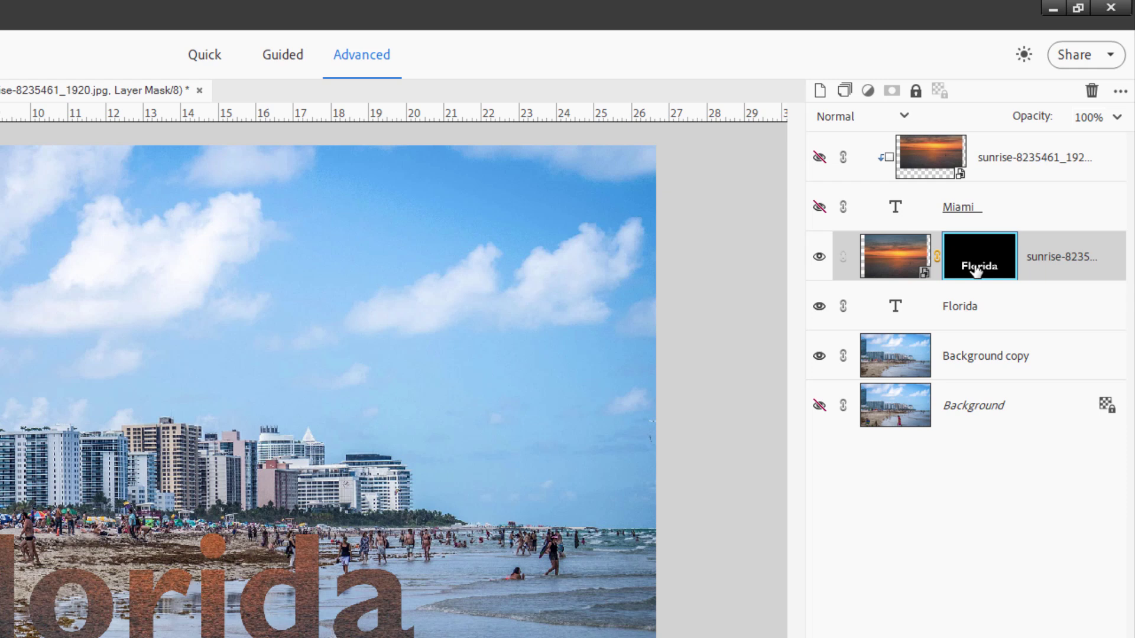
pyautogui.click(937, 258)
pyautogui.click(904, 266)
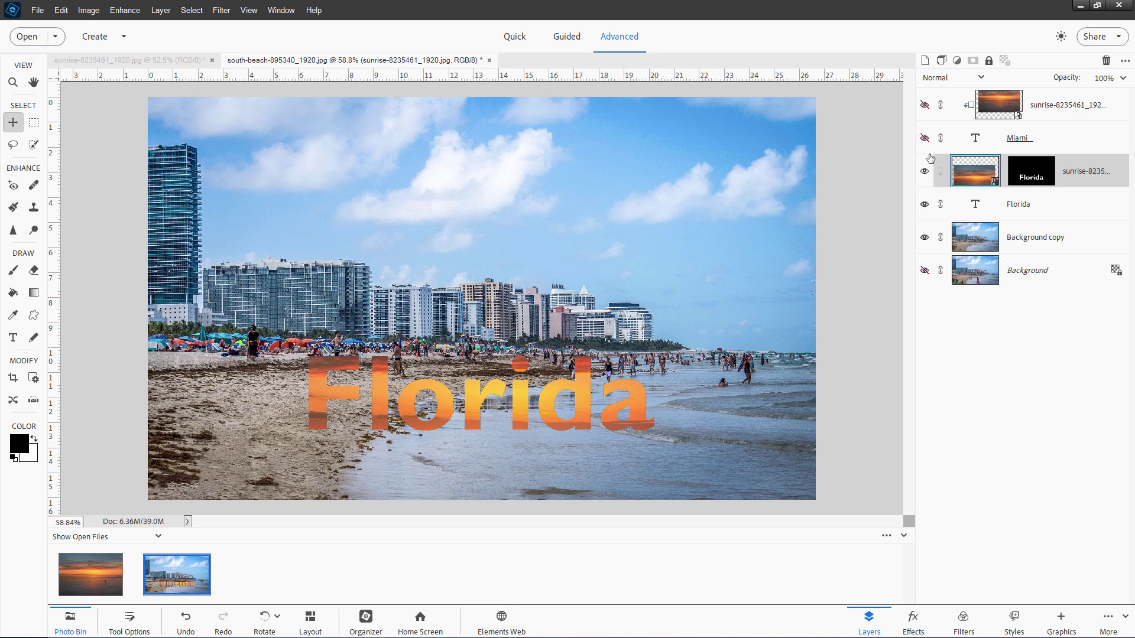
# - Show the Miami text and its sunset fill again, then select the Miami text layer
pyautogui.click(925, 138)
pyautogui.click(924, 108)
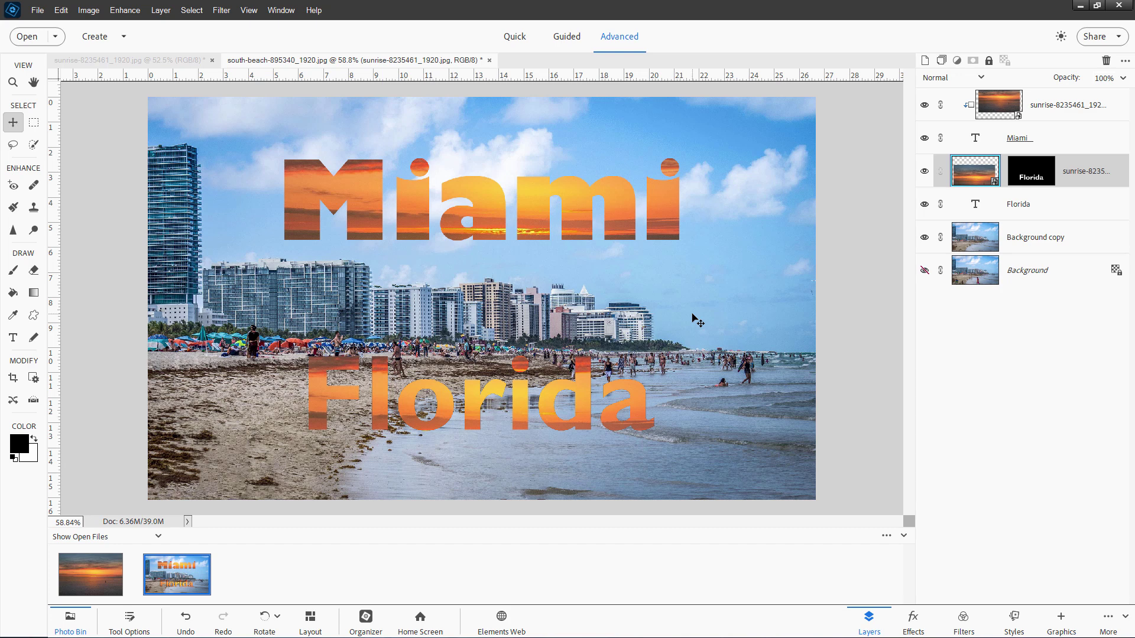
pyautogui.click(1053, 148)
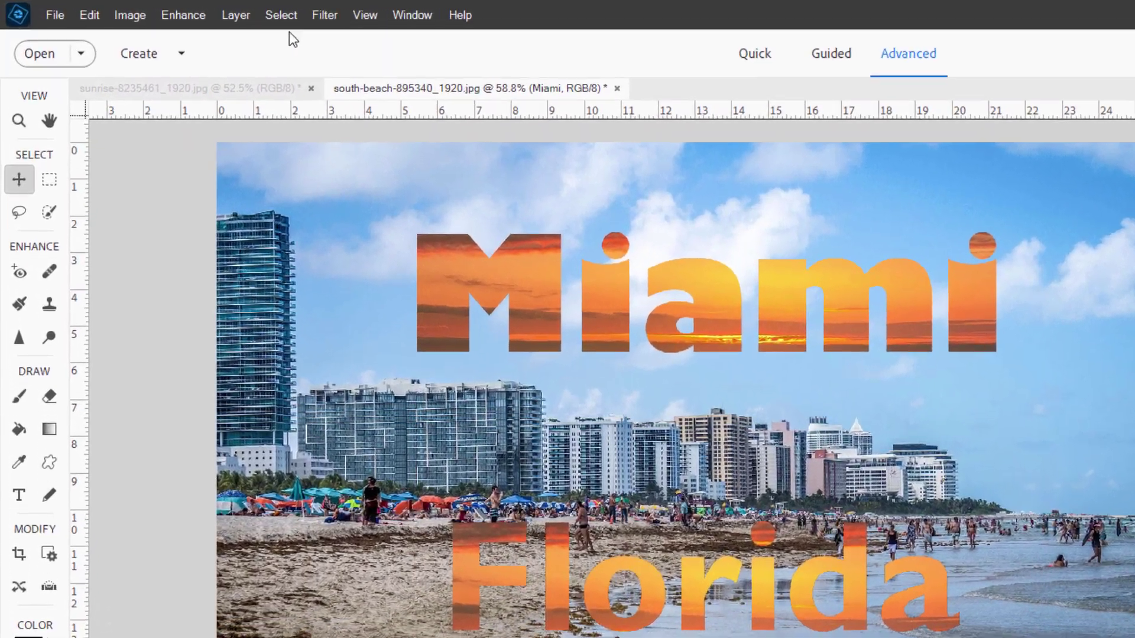
# - Open Style Settings for Miami and turn on a pure white stroke
pyautogui.click(168, 11)
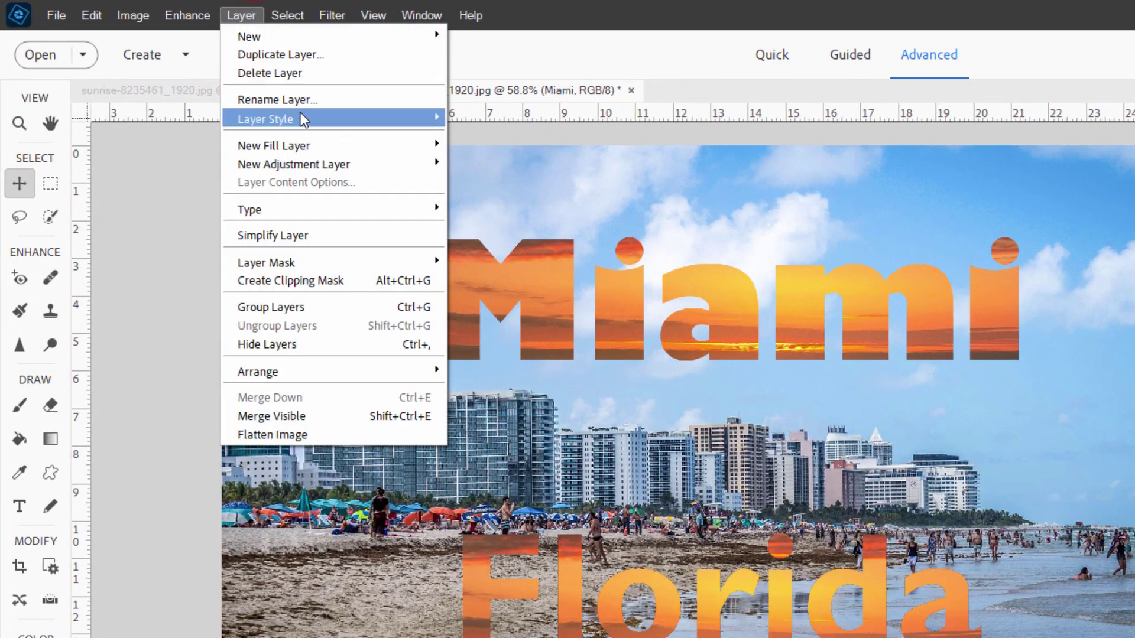
pyautogui.moveTo(299, 117)
pyautogui.click(463, 120)
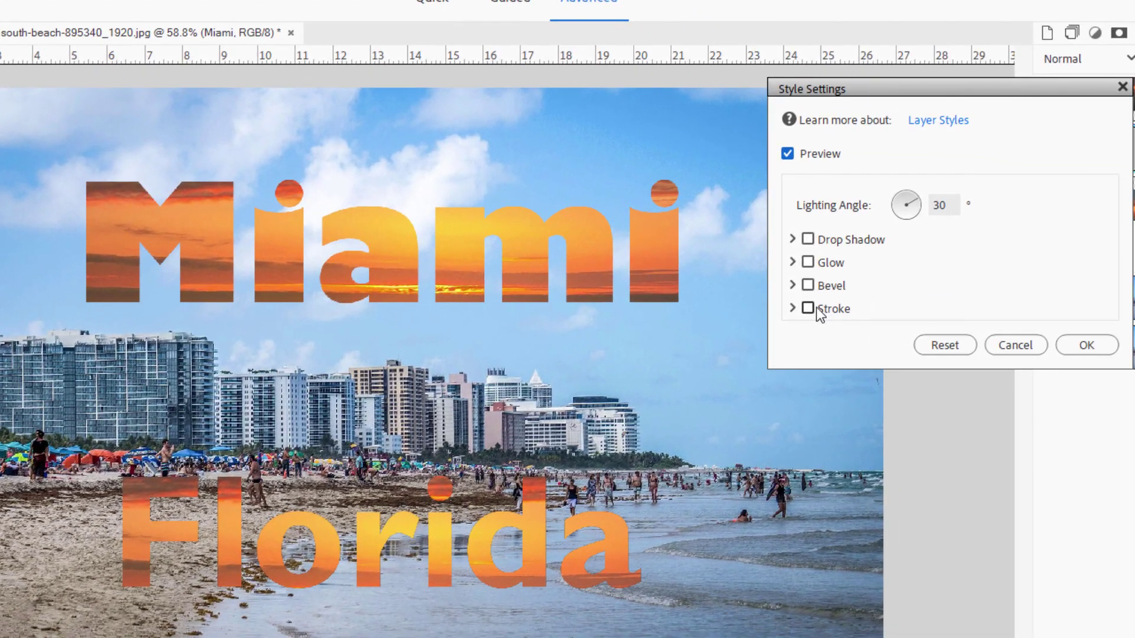
pyautogui.click(809, 308)
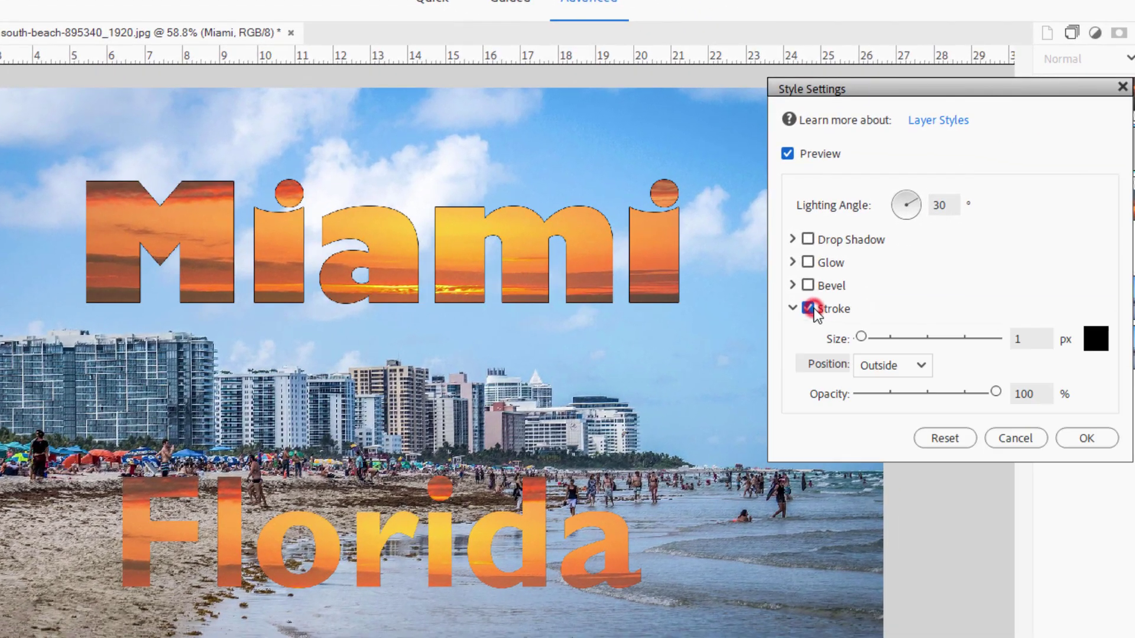
pyautogui.click(1096, 339)
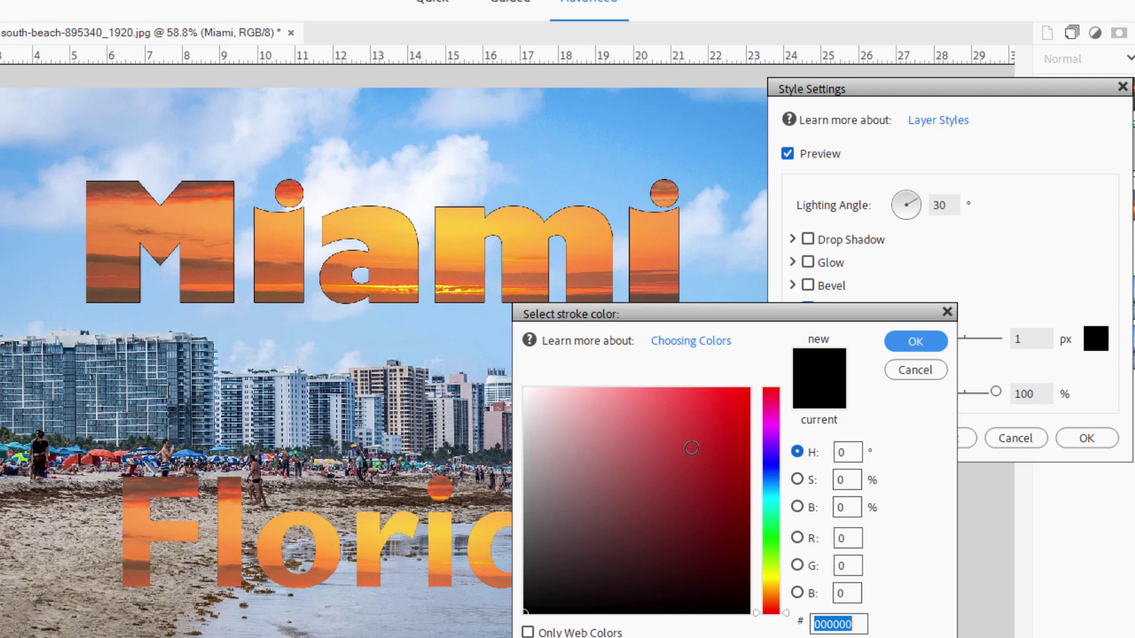
pyautogui.click(618, 433)
pyautogui.moveTo(601, 444); pyautogui.dragTo(512, 376)
pyautogui.click(905, 344)
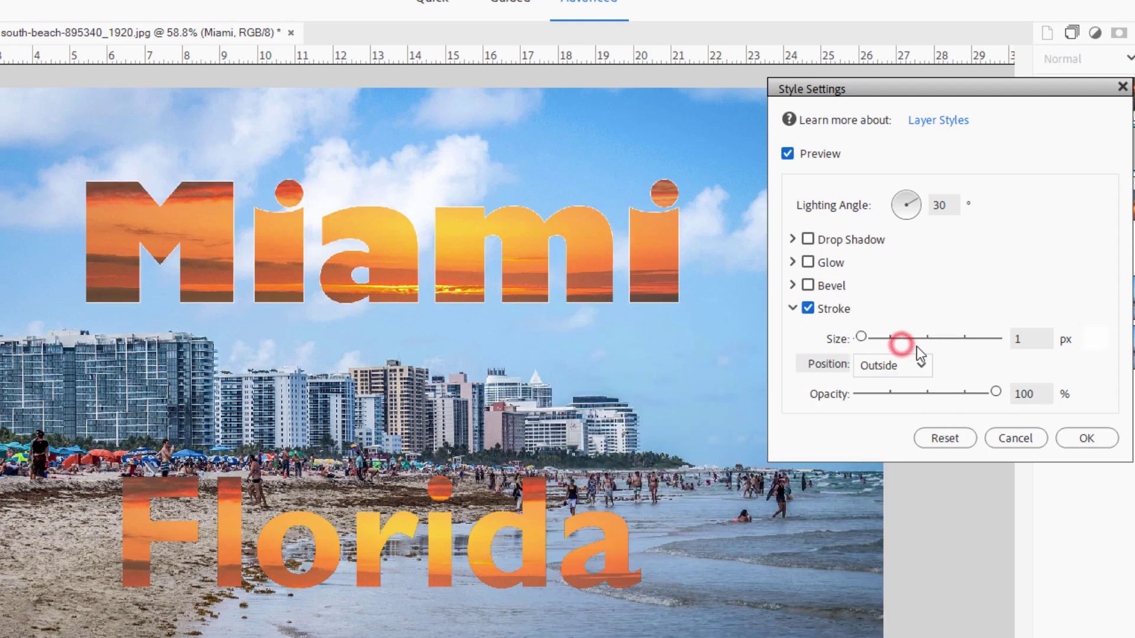
# - Set the stroke size to 13 px and its position to Outside
pyautogui.moveTo(861, 339); pyautogui.dragTo(871, 338)
pyautogui.doubleClick(1034, 339)
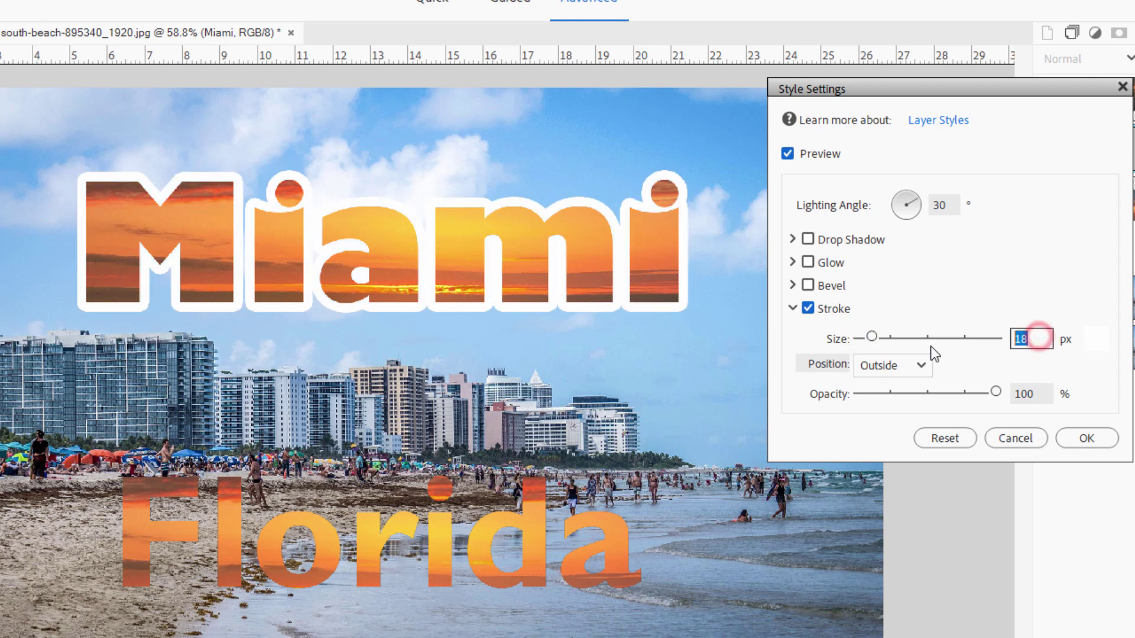
pyautogui.write('13')
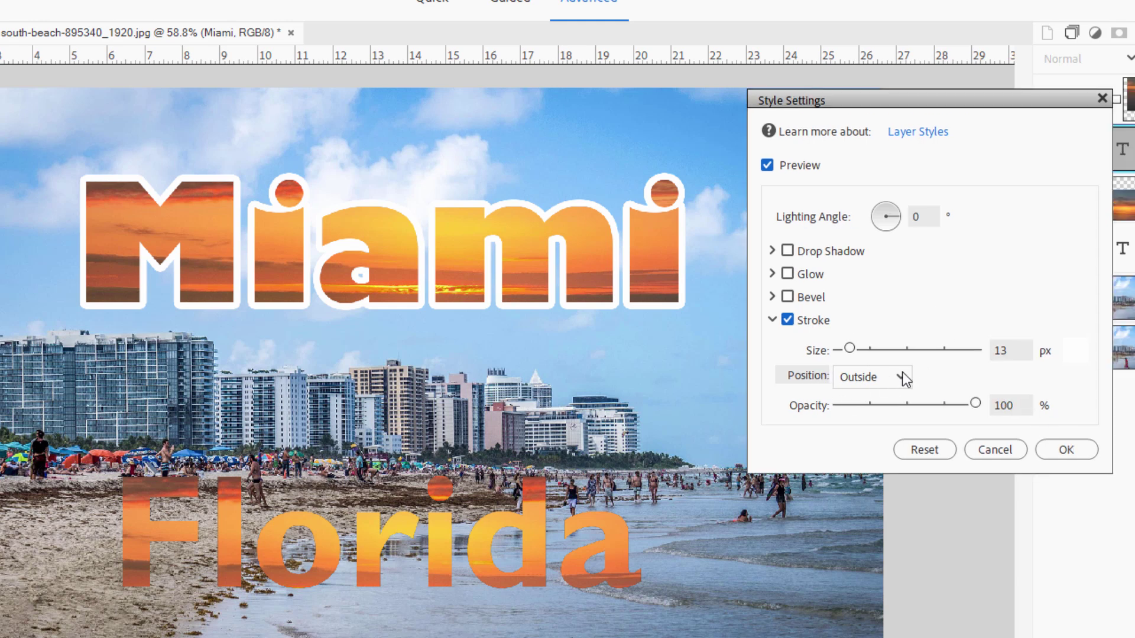
pyautogui.click(902, 377)
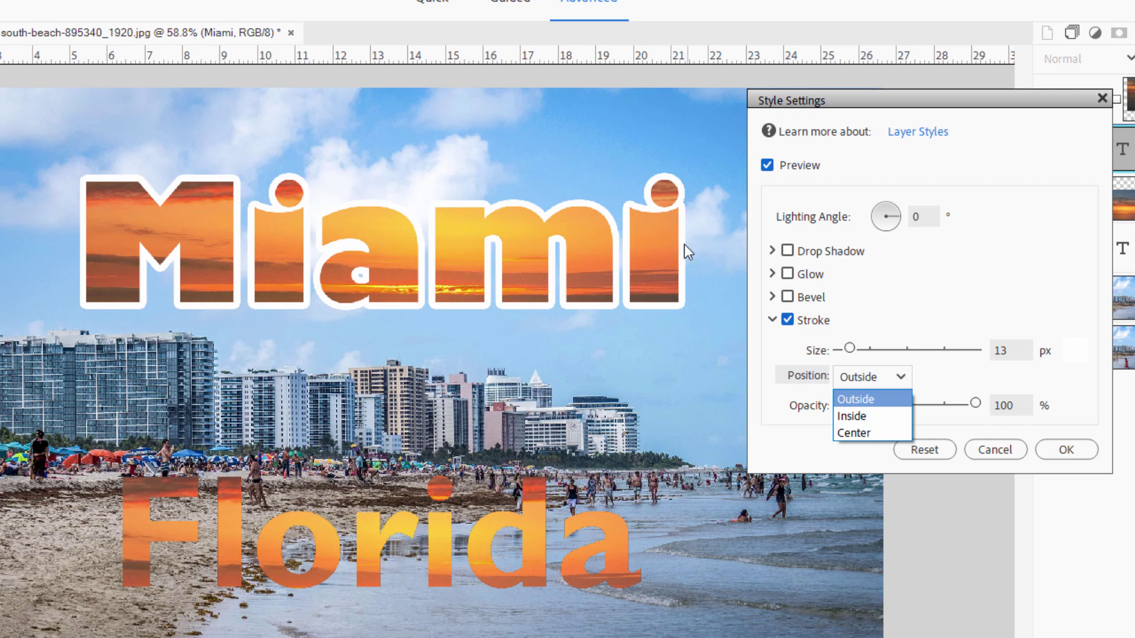
pyautogui.click(871, 413)
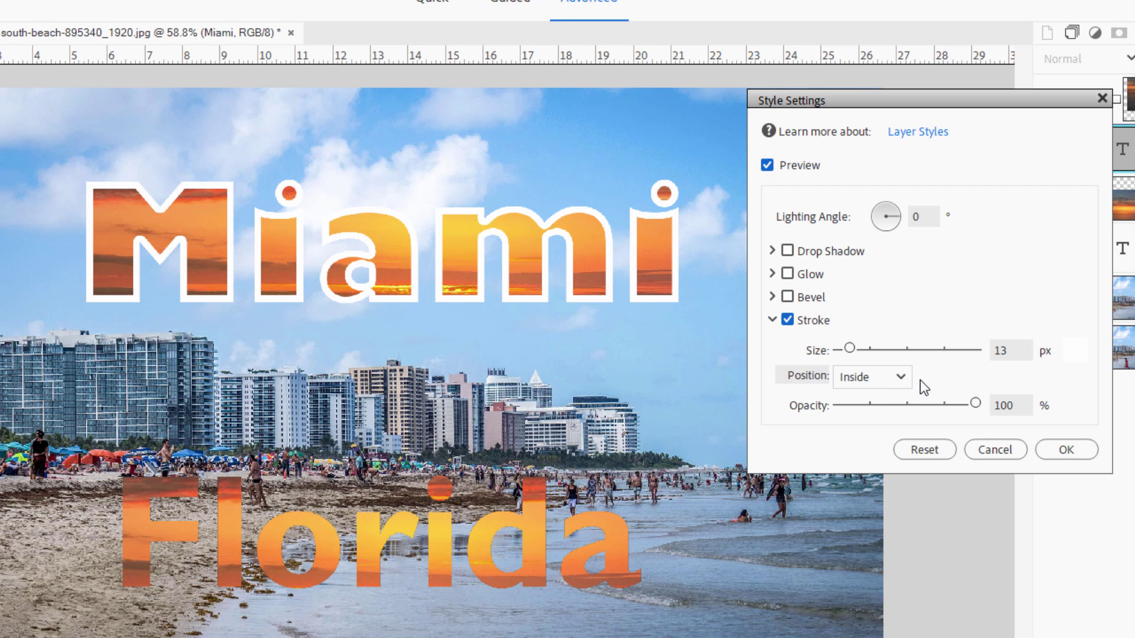
pyautogui.click(890, 378)
pyautogui.click(868, 433)
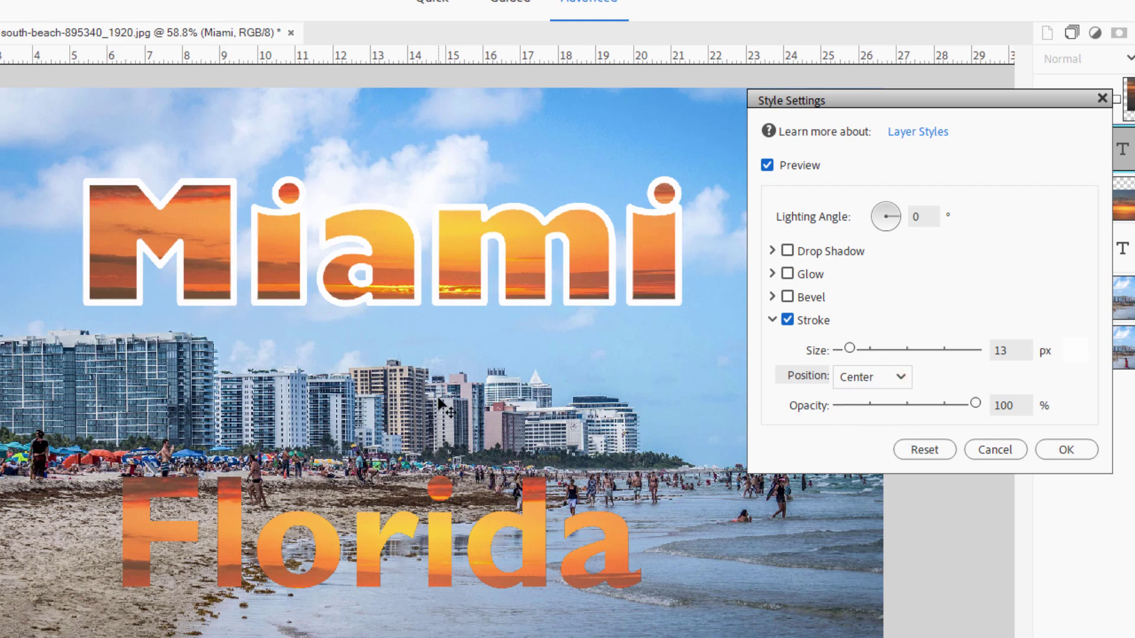
pyautogui.click(850, 386)
pyautogui.click(861, 390)
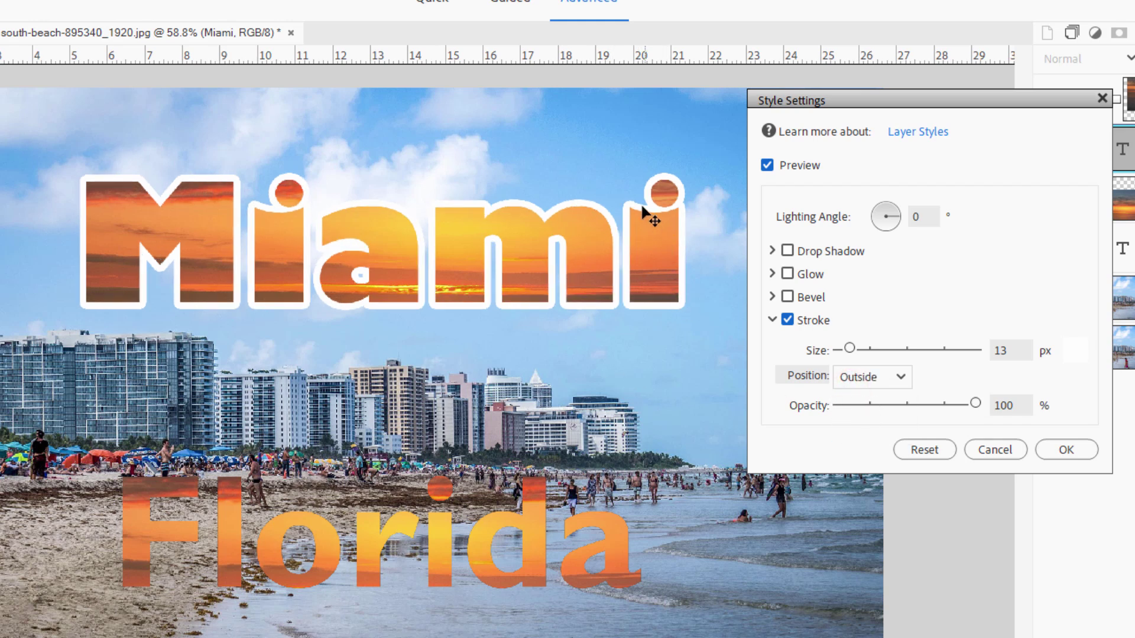
# - Add a drop shadow to Miami: 125° angle, 7 px size, 100% opacity, 28 px distance
pyautogui.click(788, 251)
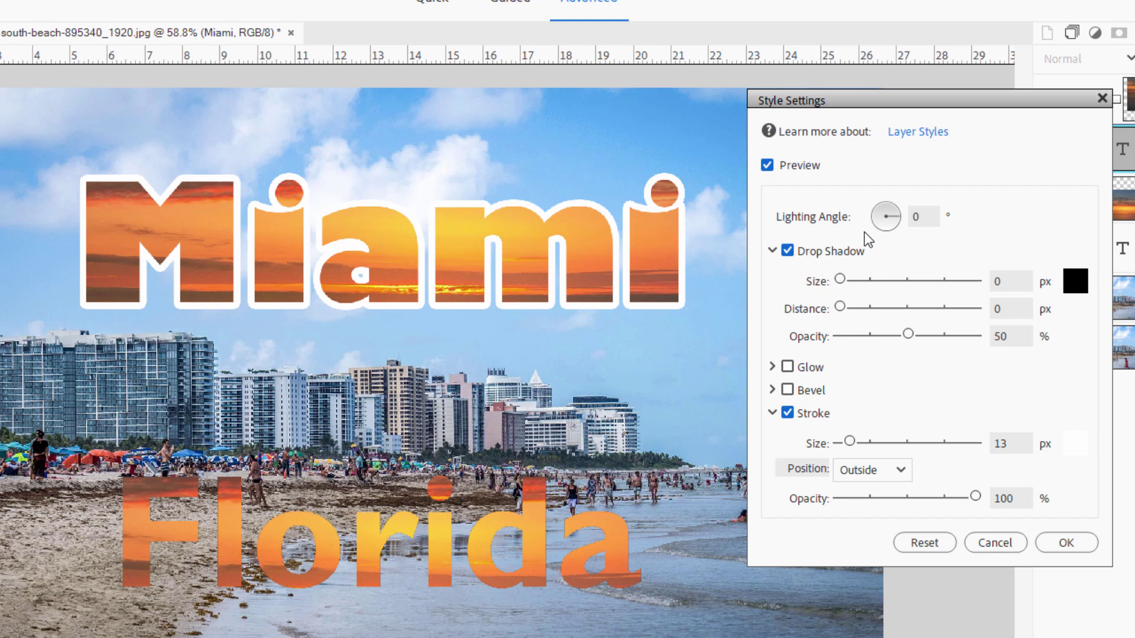
pyautogui.click(913, 218)
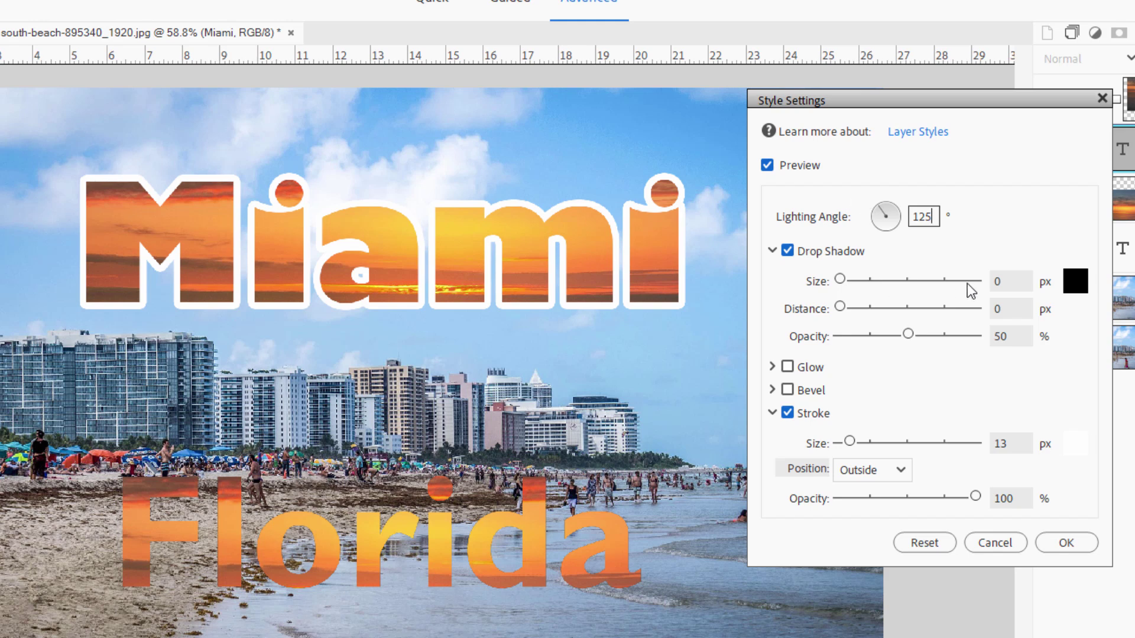
pyautogui.click(999, 281)
pyautogui.write('7')
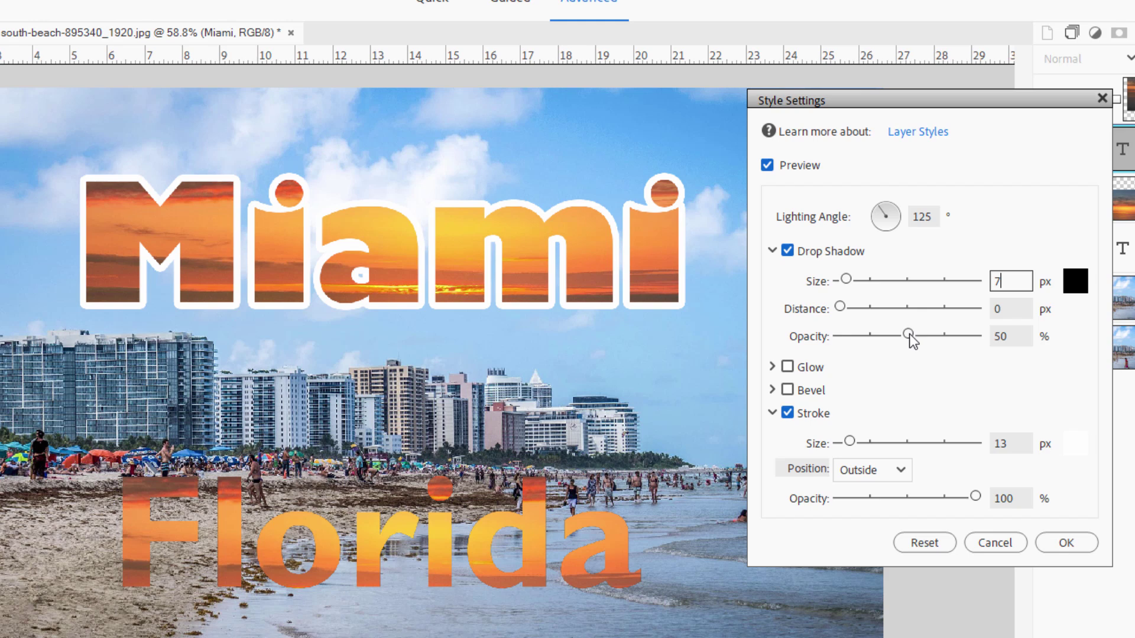
pyautogui.moveTo(959, 338); pyautogui.dragTo(1005, 346)
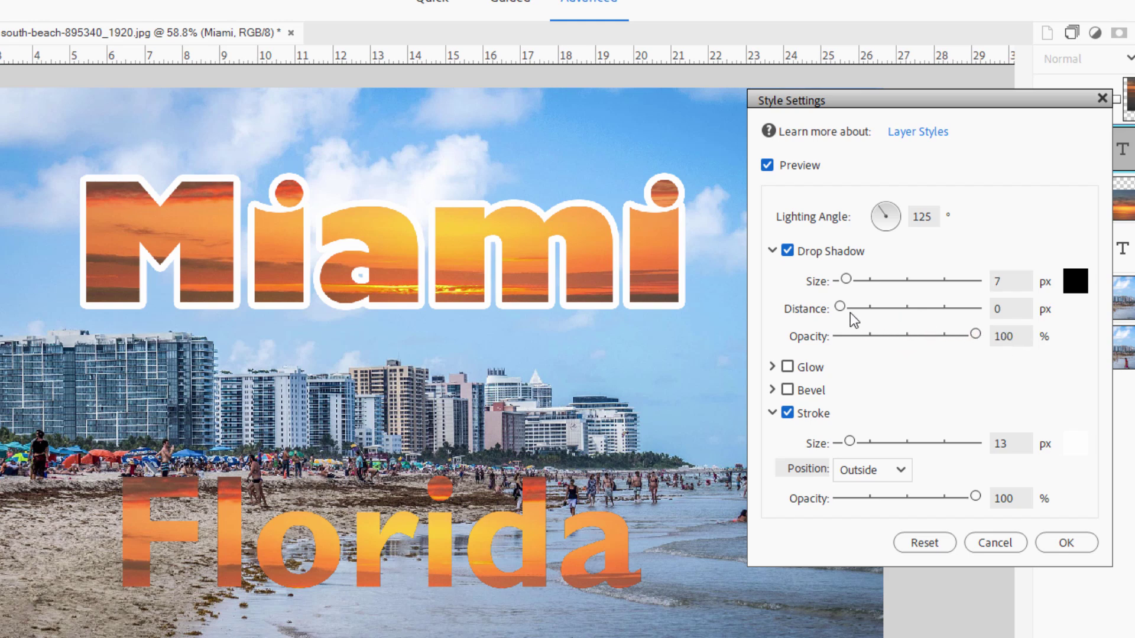
pyautogui.moveTo(843, 306); pyautogui.dragTo(870, 304)
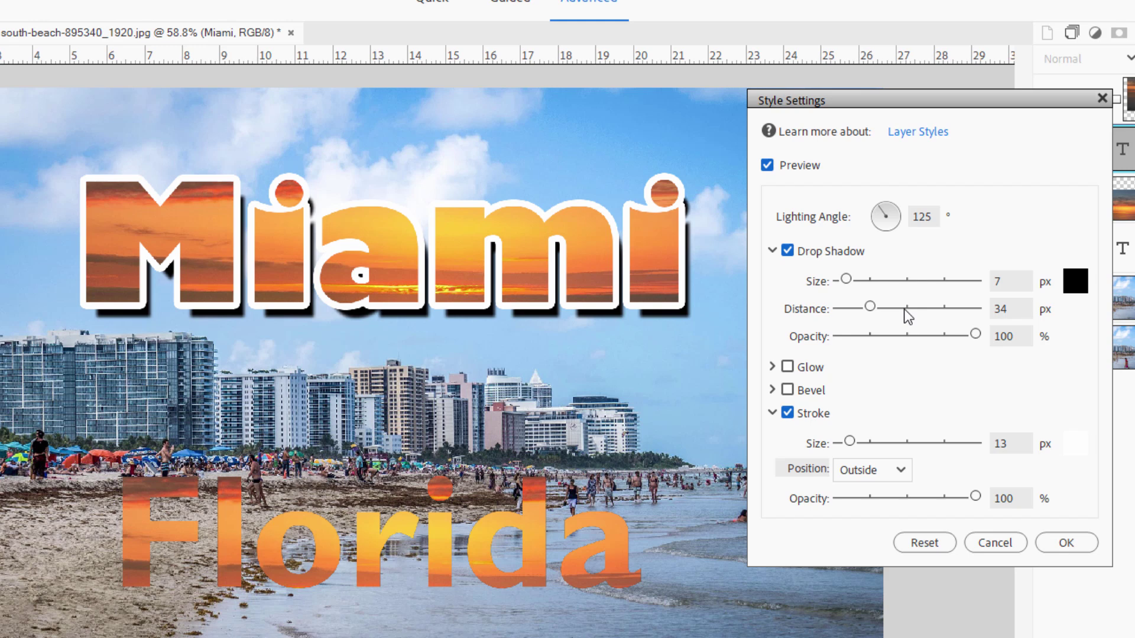
pyautogui.click(1032, 318)
pyautogui.write('28')
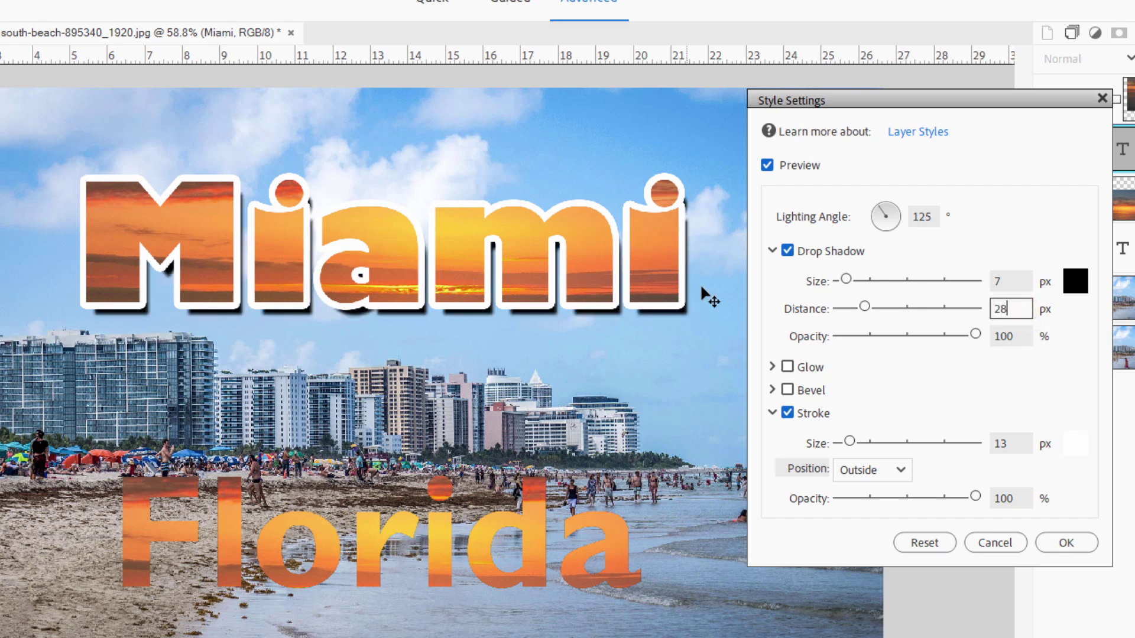
pyautogui.click(1066, 542)
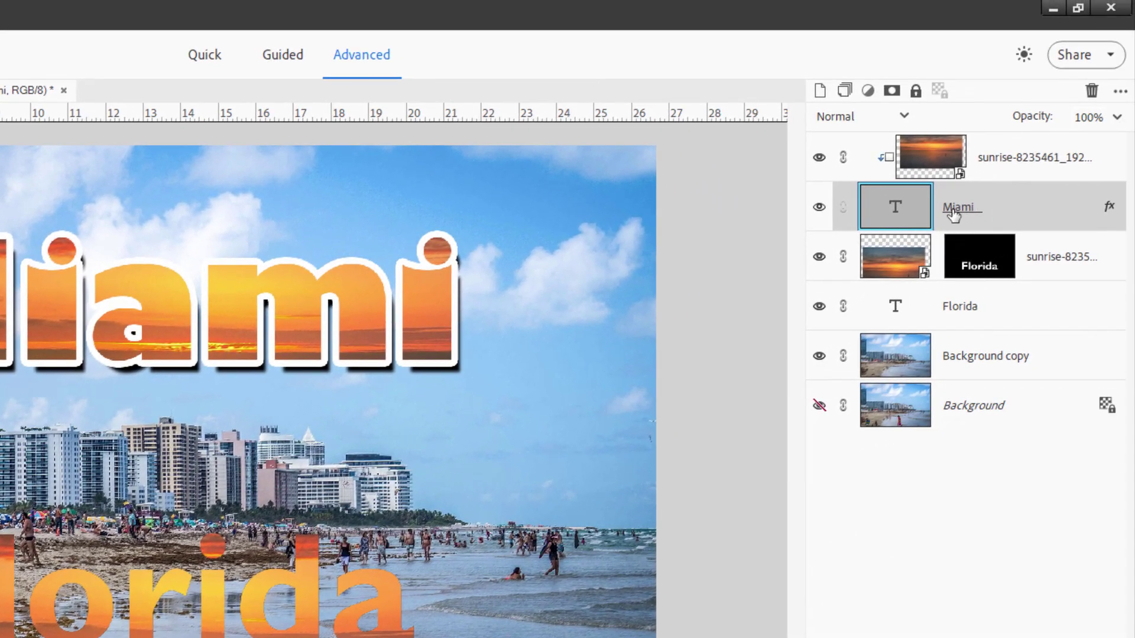
# - Copy Miami's layer style onto the Florida-masked sunrise layer and link that layer to its mask
pyautogui.rightClick(965, 213)
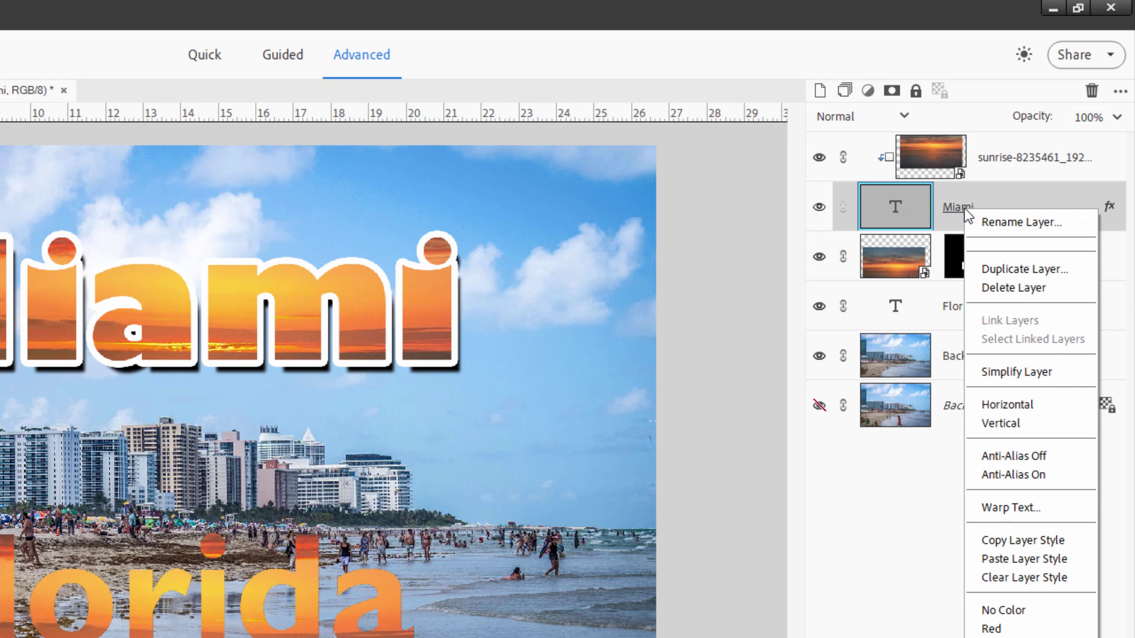
pyautogui.click(1011, 541)
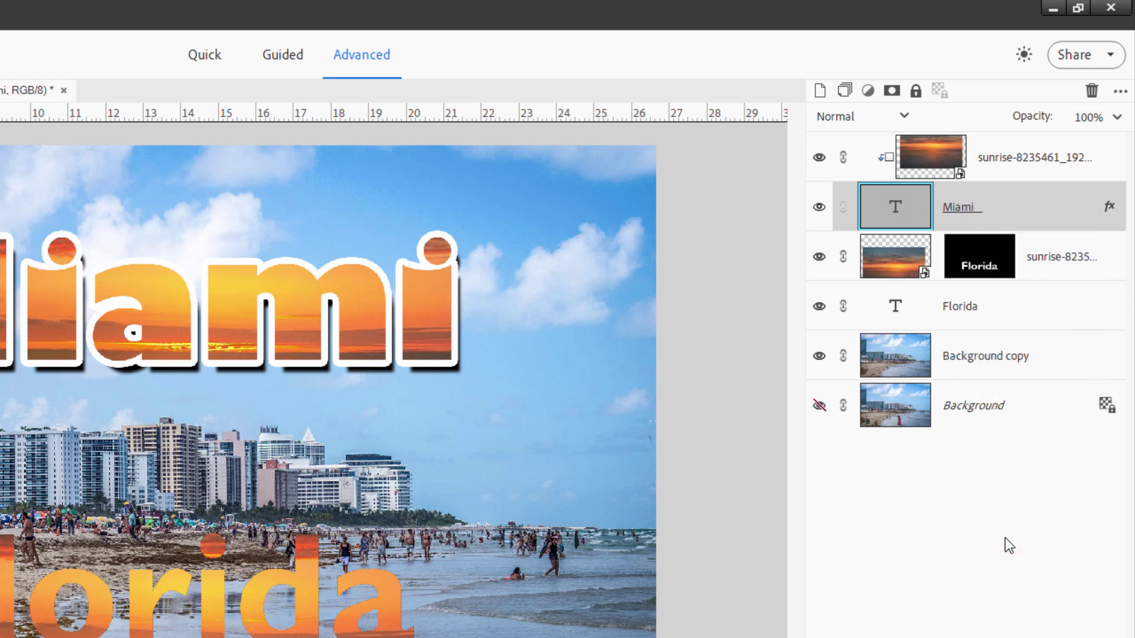
pyautogui.click(1040, 263)
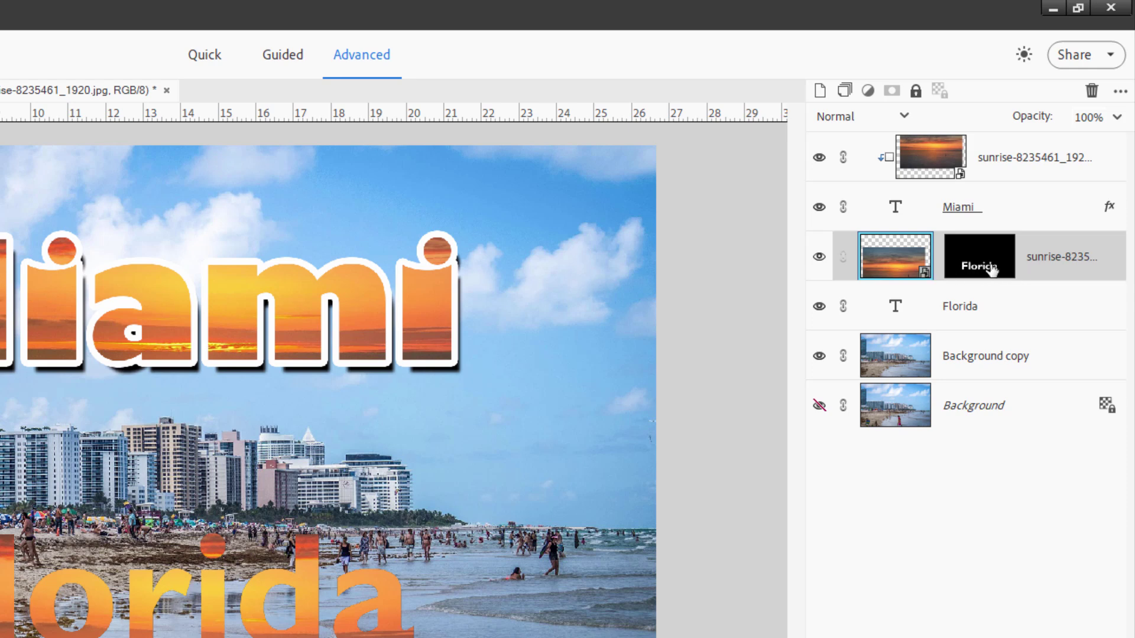
pyautogui.rightClick(1050, 265)
pyautogui.click(1068, 520)
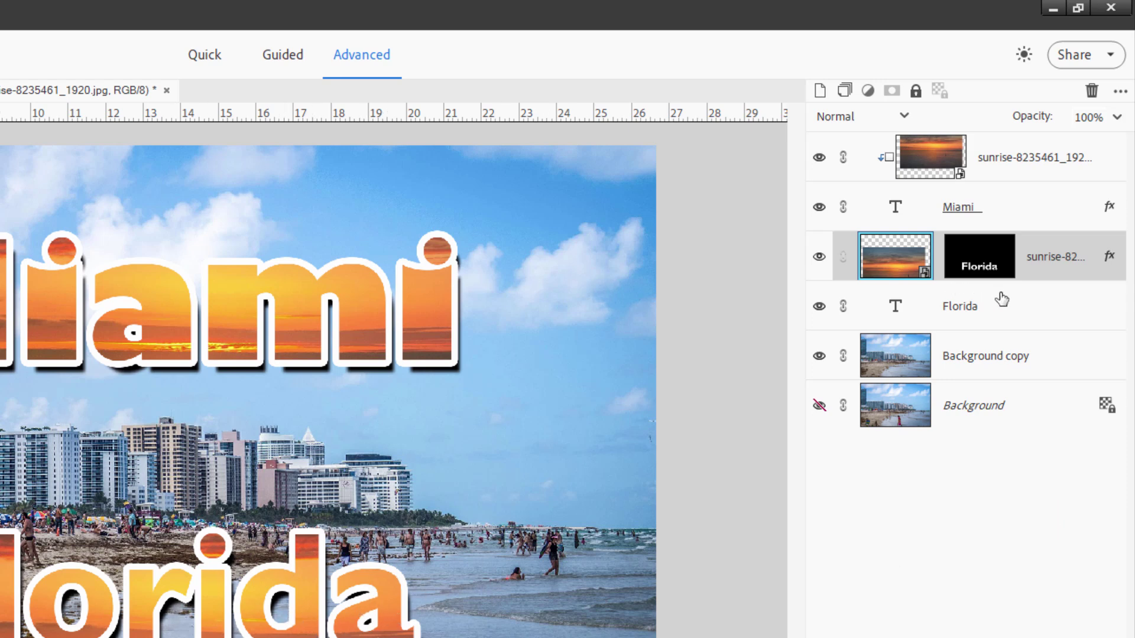
pyautogui.click(939, 260)
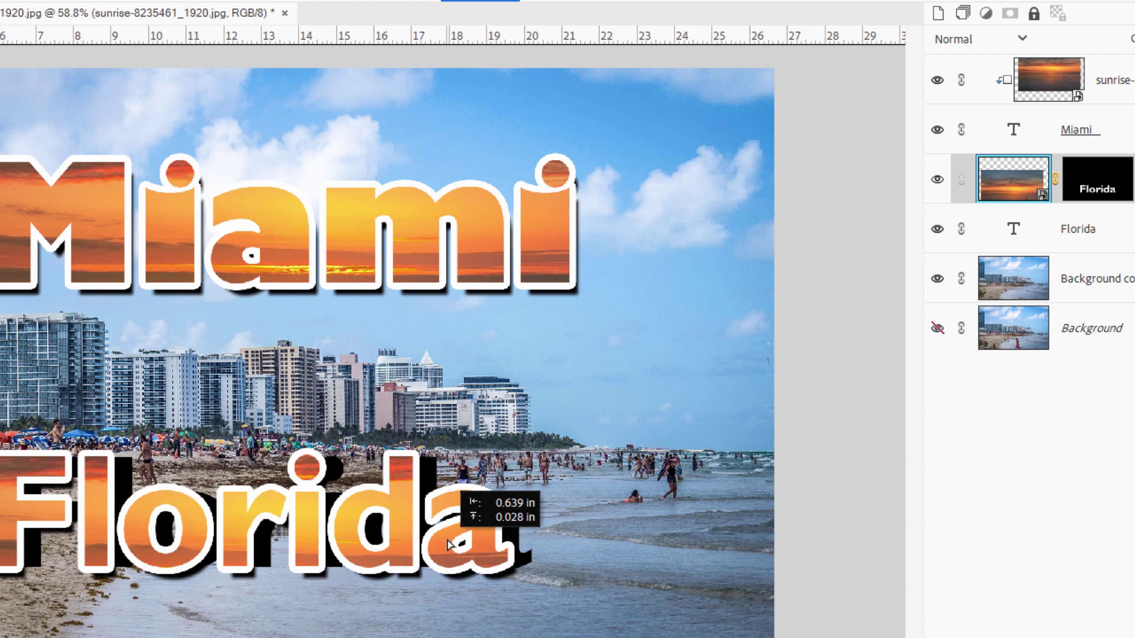
# - Hide the black Florida text and position the sunset-filled Florida centred beneath Miami
pyautogui.moveTo(447, 543); pyautogui.dragTo(497, 543)
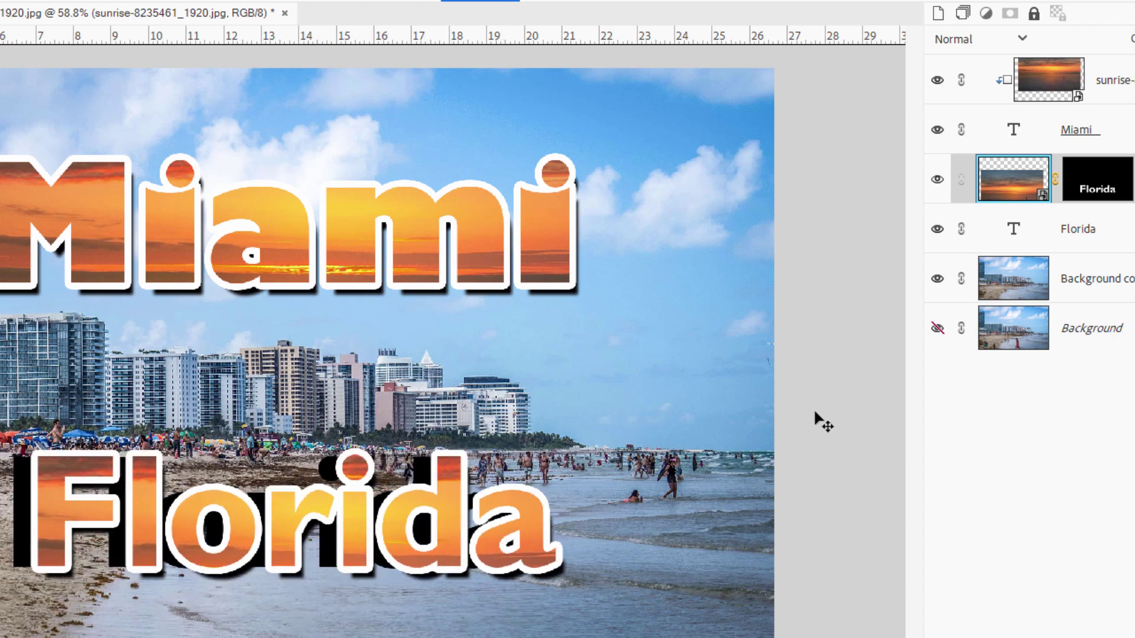
pyautogui.click(1118, 233)
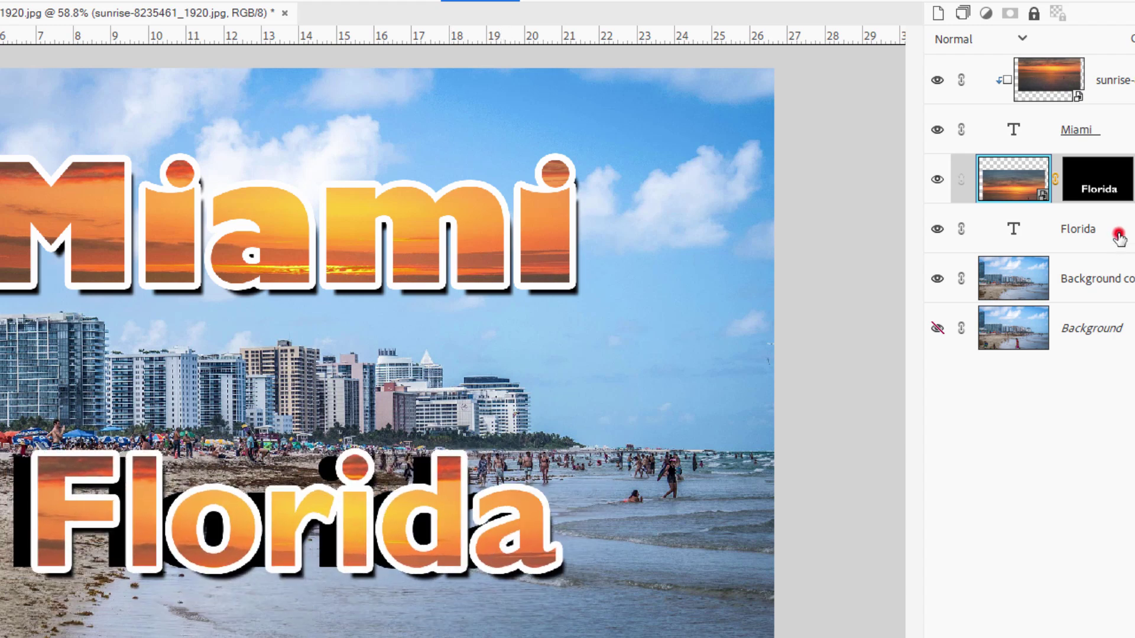
pyautogui.click(938, 231)
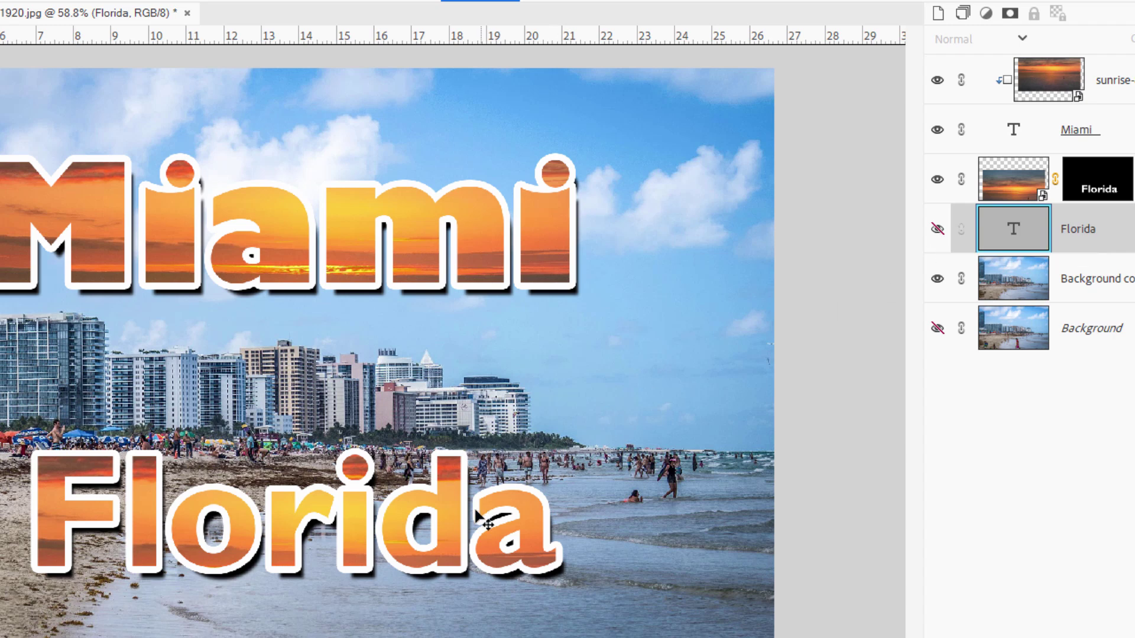
pyautogui.hotkey('alt', ']')
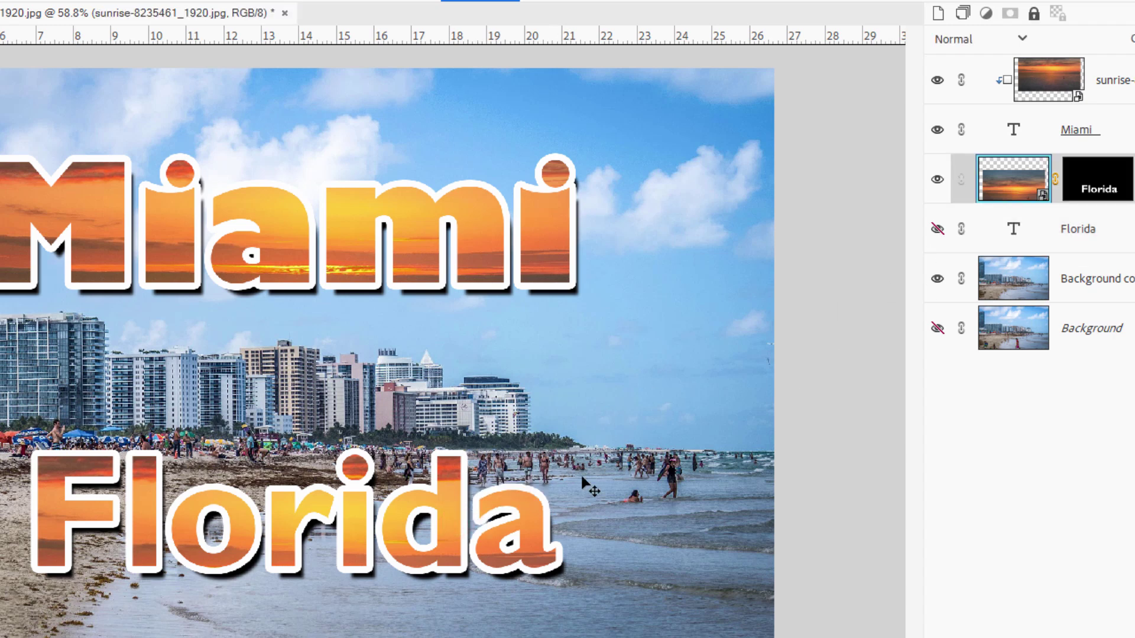
pyautogui.moveTo(469, 540); pyautogui.dragTo(453, 539)
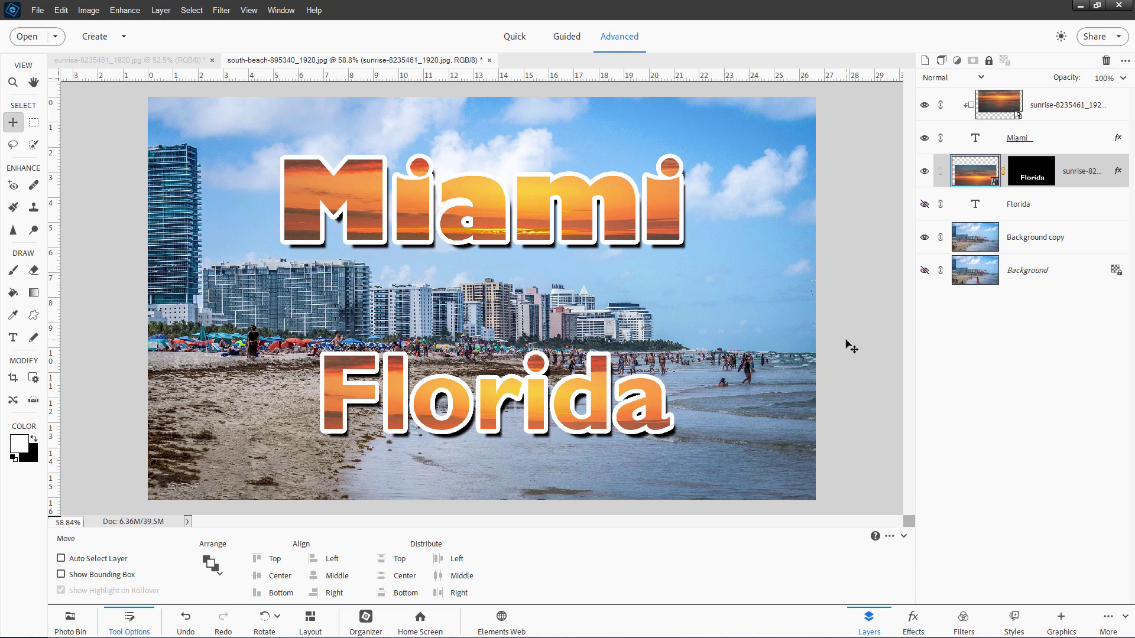
# - Add a Photo Filter adjustment layer clipped to the Background copy layer
pyautogui.click(1037, 247)
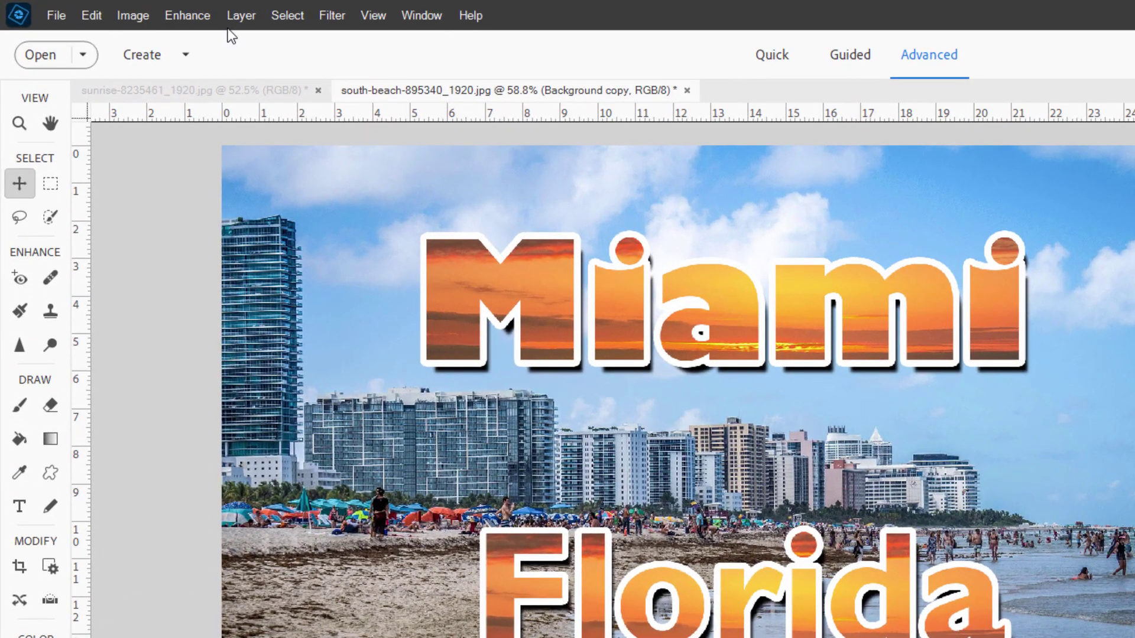
pyautogui.click(159, 11)
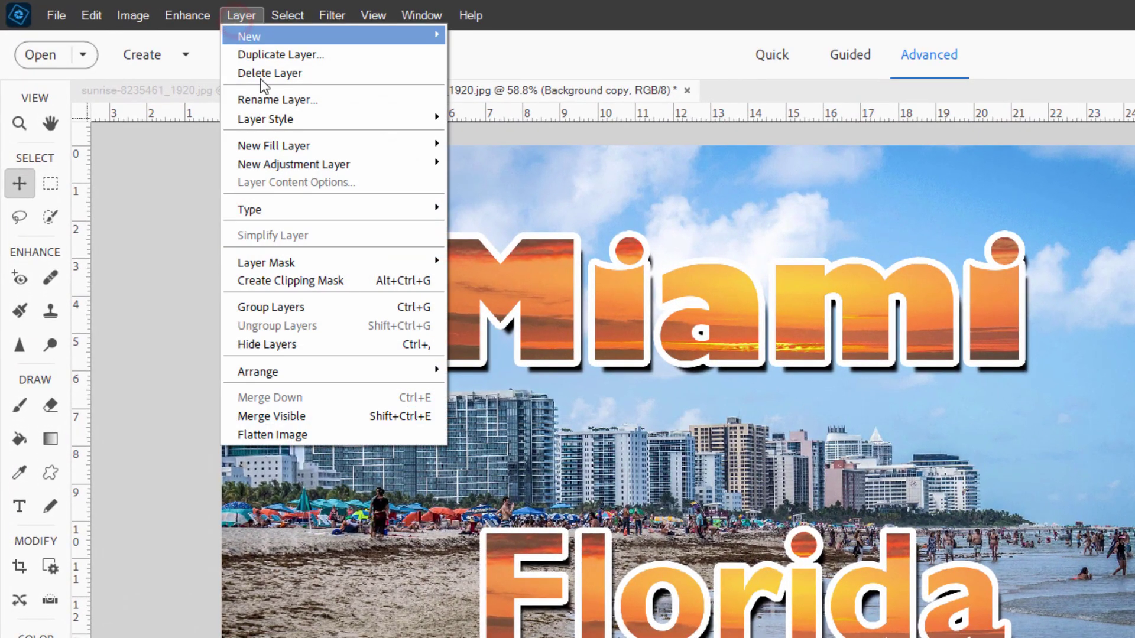
pyautogui.moveTo(290, 165)
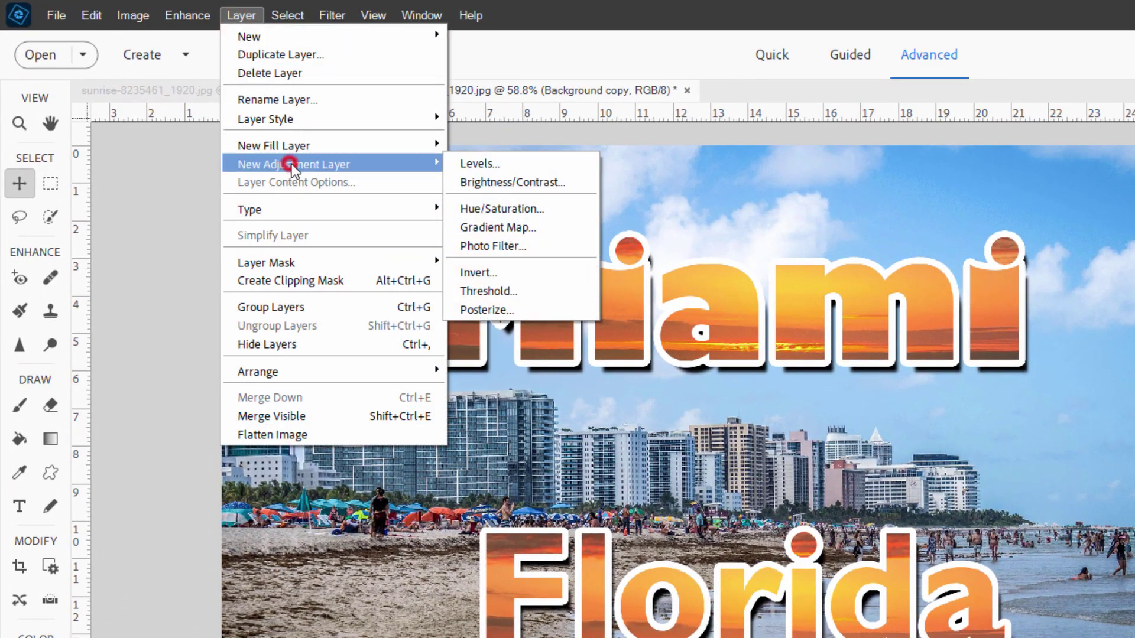
pyautogui.click(521, 246)
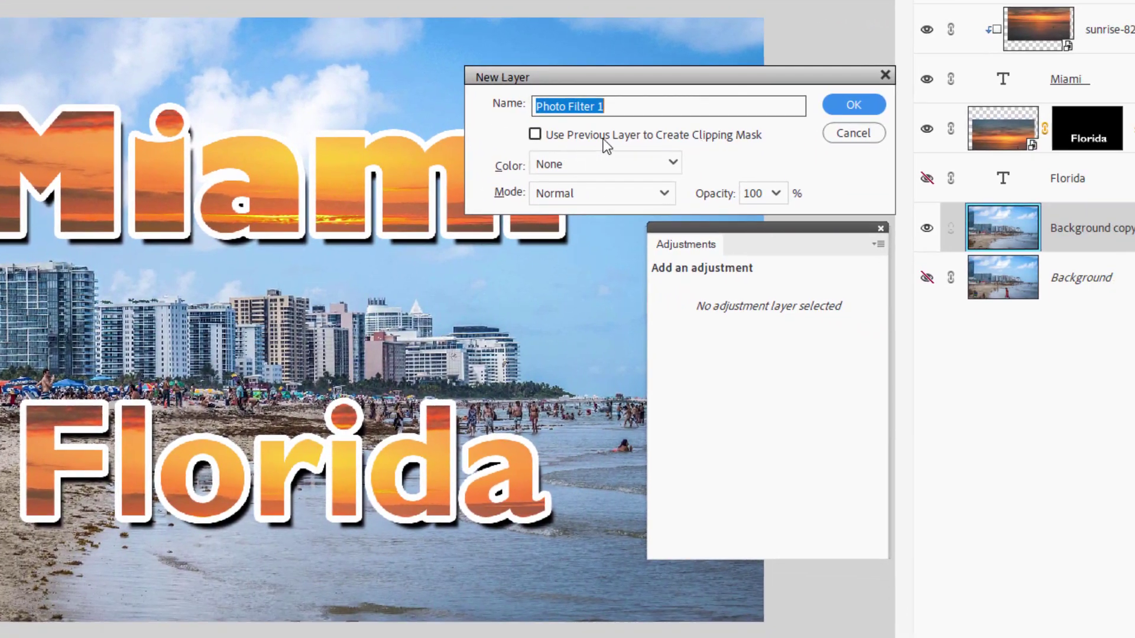
pyautogui.click(535, 135)
pyautogui.click(840, 112)
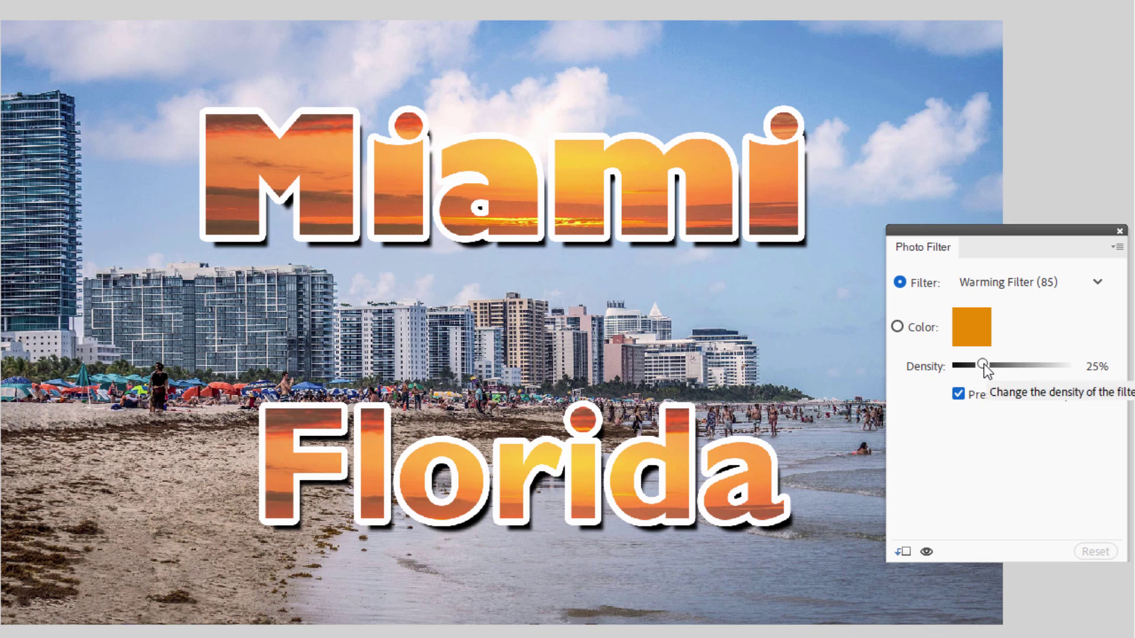
# - Set the Warming Filter (85) density to 38% and toggle it to compare before and after
pyautogui.doubleClick(1094, 366)
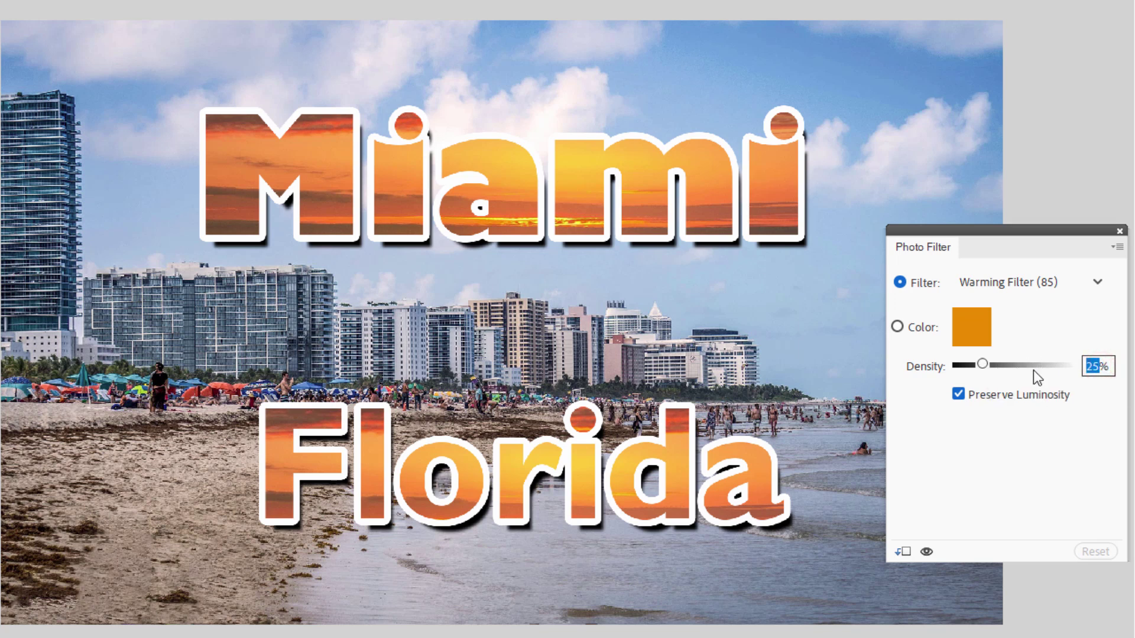
pyautogui.write('38')
pyautogui.click(926, 552)
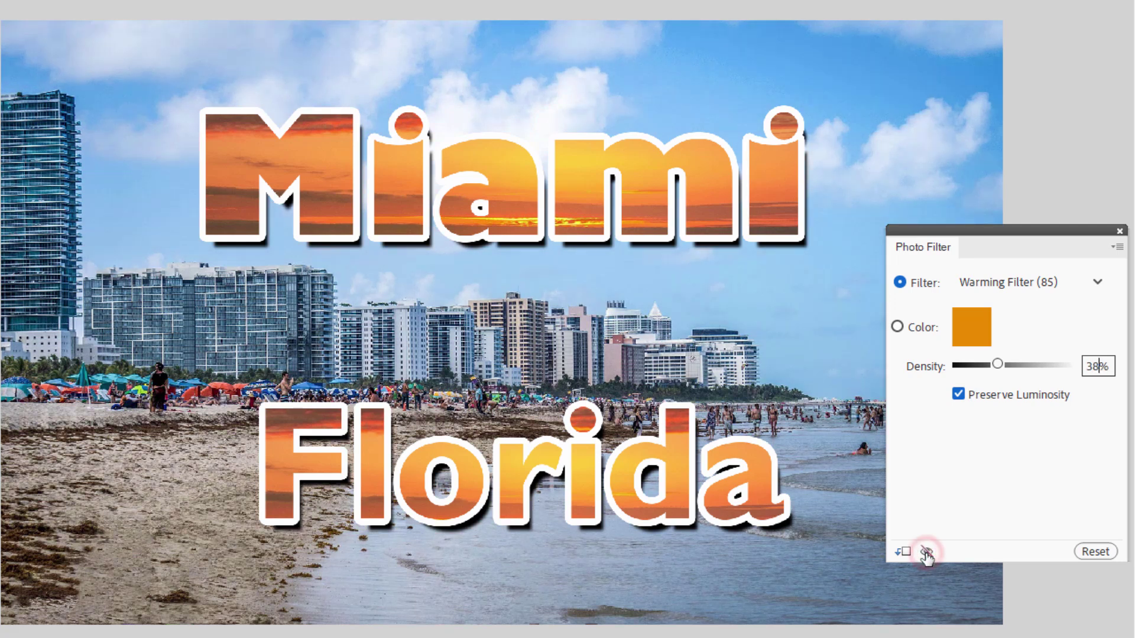
pyautogui.click(927, 552)
pyautogui.click(926, 553)
pyautogui.click(926, 553)
pyautogui.click(926, 553)
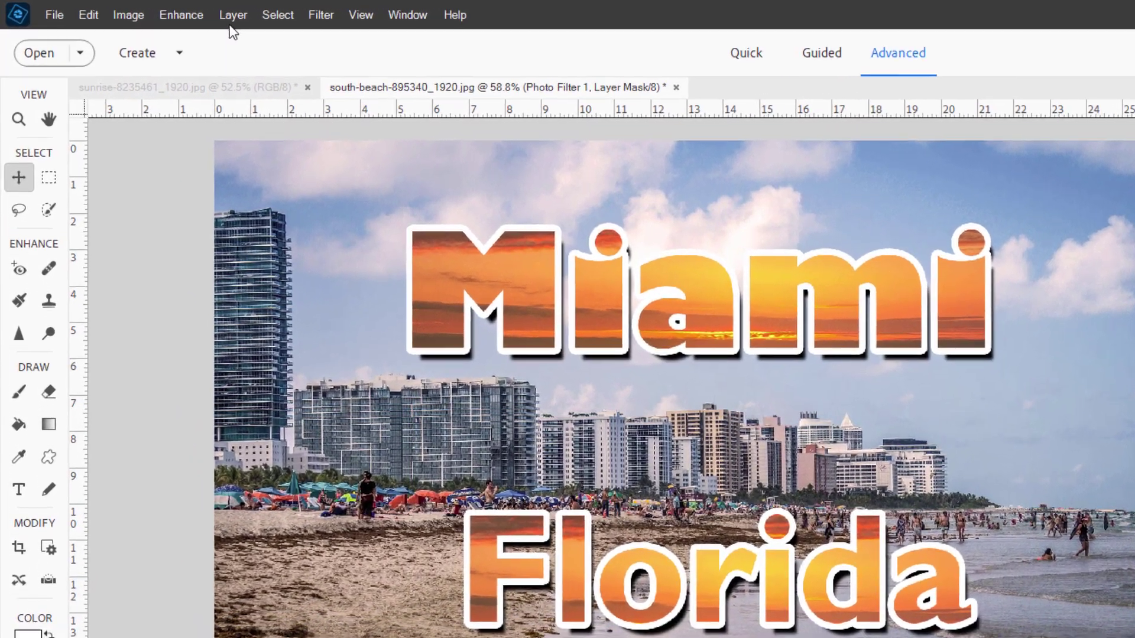
# - Add a Levels adjustment layer clipped to the beach photo below
pyautogui.click(160, 10)
pyautogui.moveTo(187, 112)
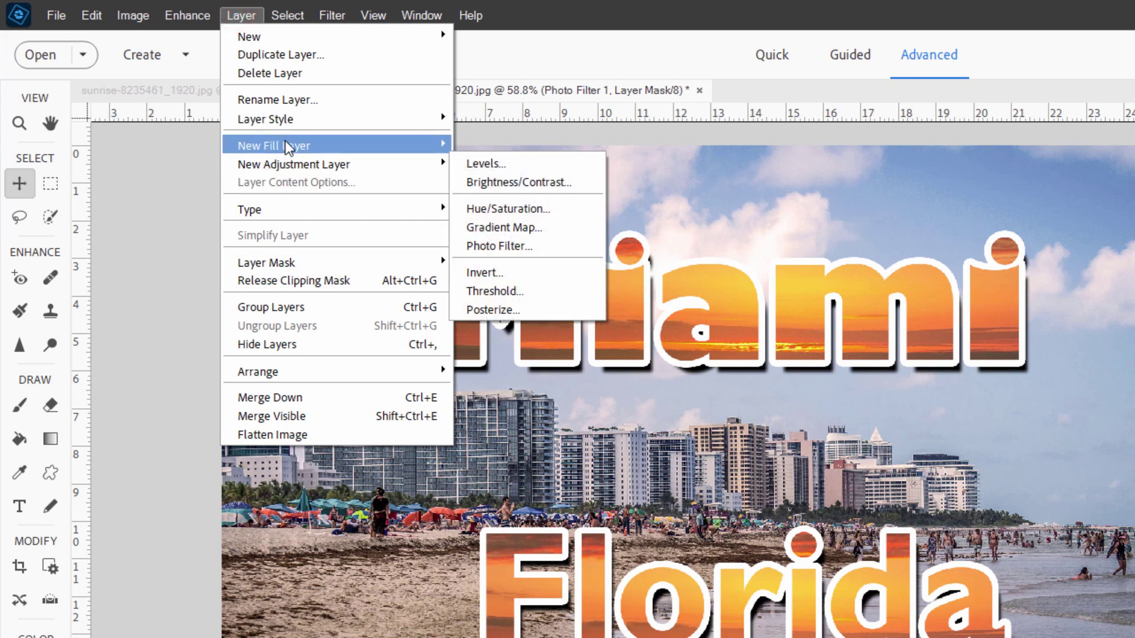
pyautogui.click(285, 163)
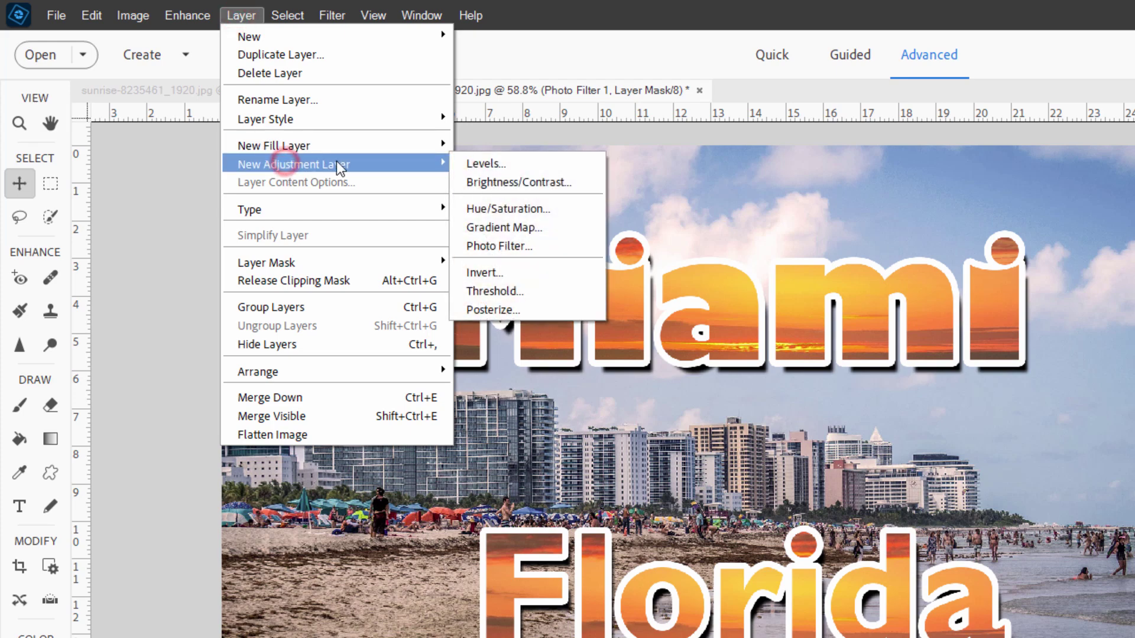
pyautogui.click(524, 164)
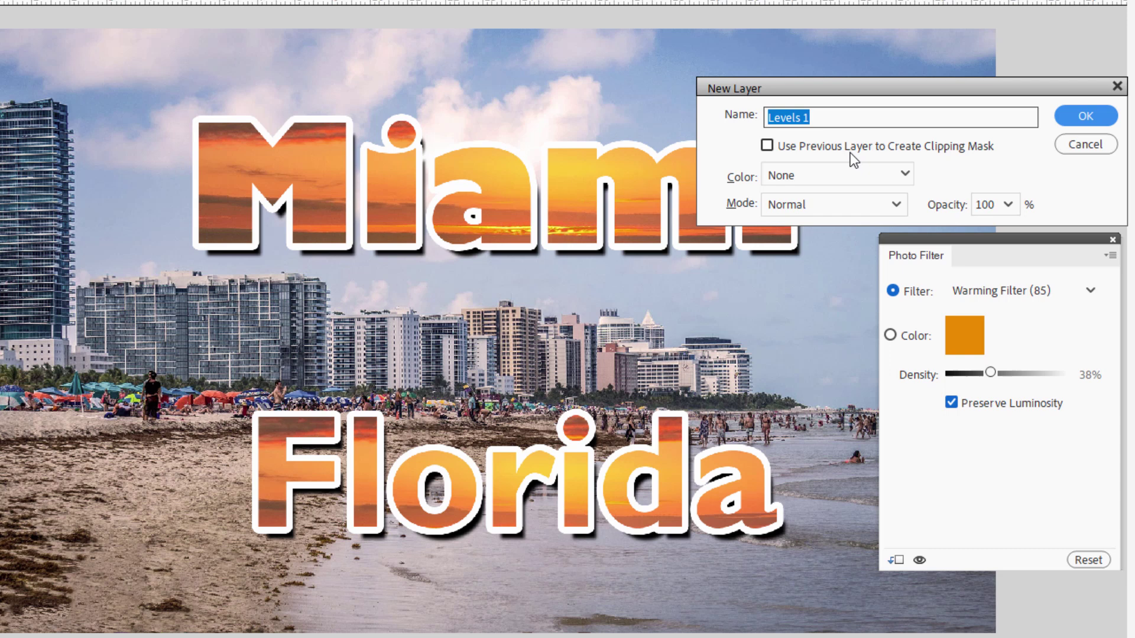
pyautogui.click(767, 146)
pyautogui.click(1072, 121)
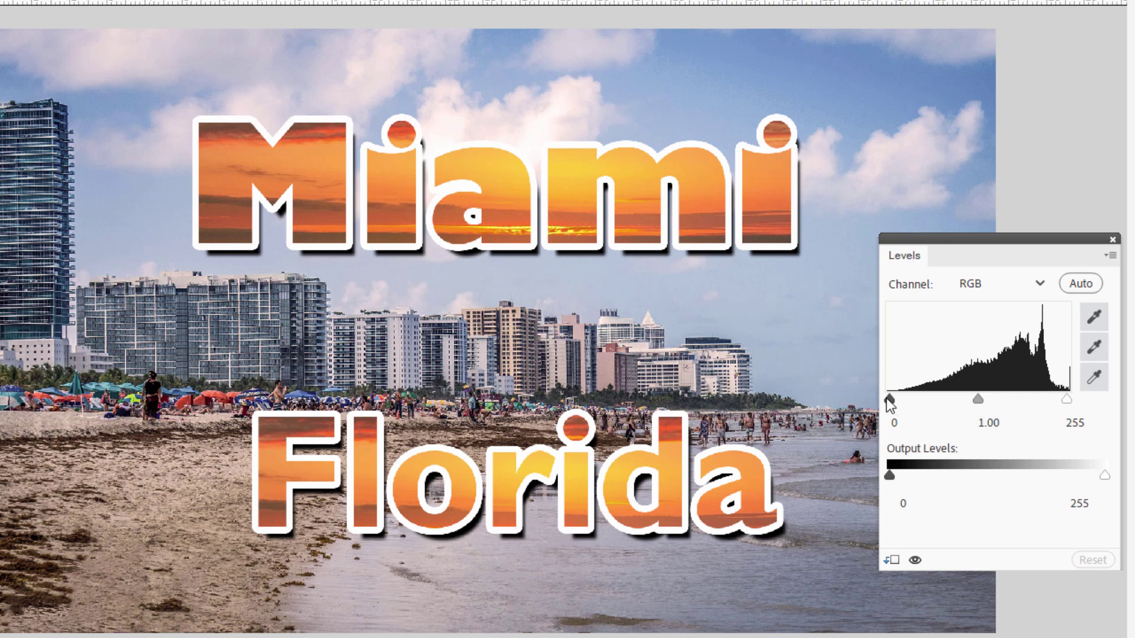
# - Set the Levels input values to 22, 1.42 and 238 to brighten the beach
pyautogui.moveTo(889, 399); pyautogui.dragTo(907, 399)
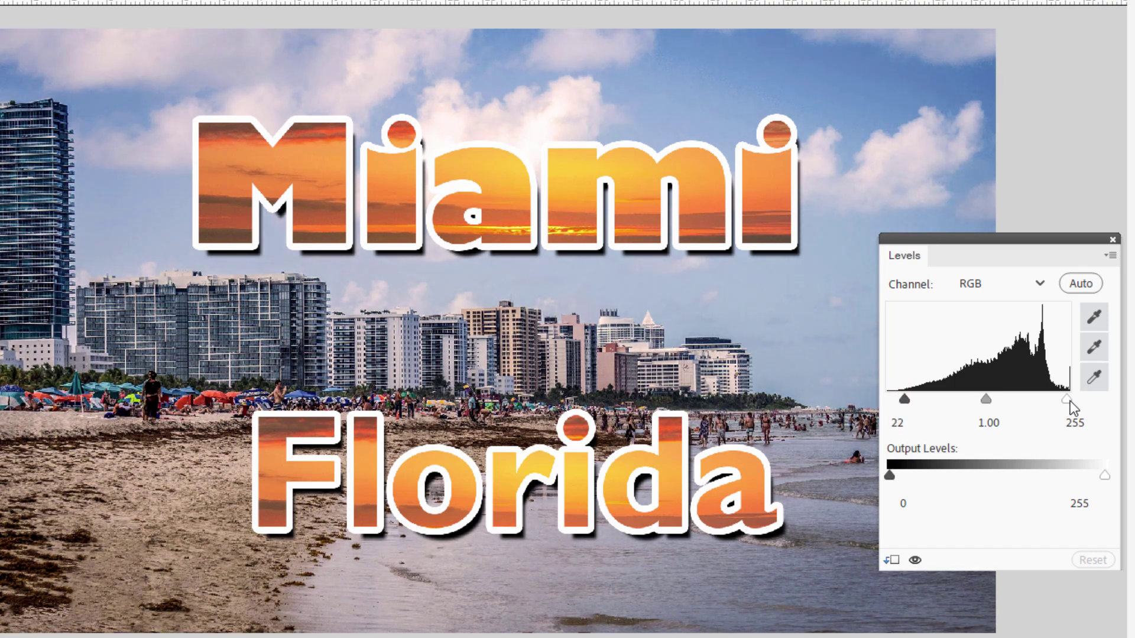
pyautogui.moveTo(1067, 401)
pyautogui.mouseDown()
pyautogui.moveTo(1044, 398)
pyautogui.moveTo(1056, 398)
pyautogui.mouseUp()
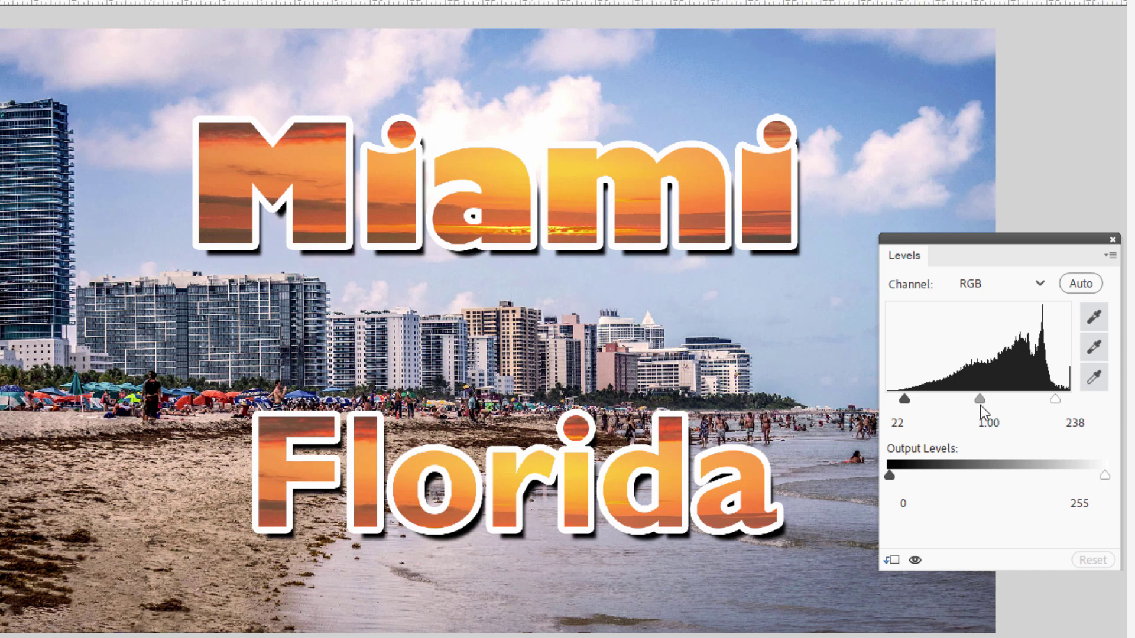
pyautogui.moveTo(980, 401)
pyautogui.mouseDown()
pyautogui.moveTo(949, 400)
pyautogui.moveTo(962, 399)
pyautogui.mouseUp()
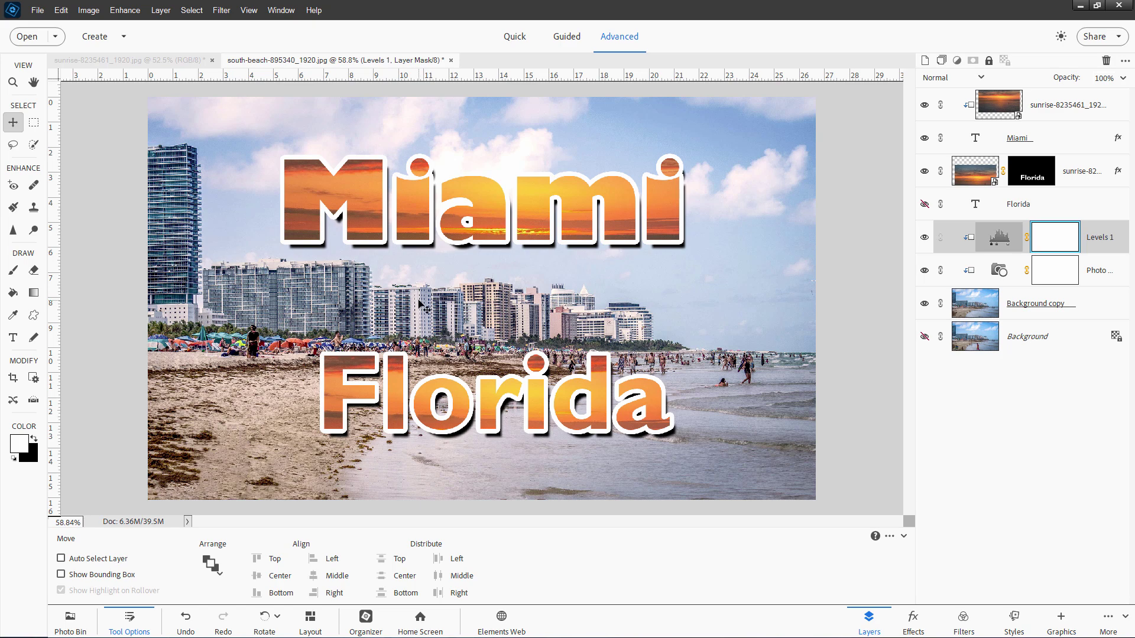
# - Add a Hue/Saturation layer atop the stack with saturation +27, toggling it to compare
pyautogui.click(1051, 116)
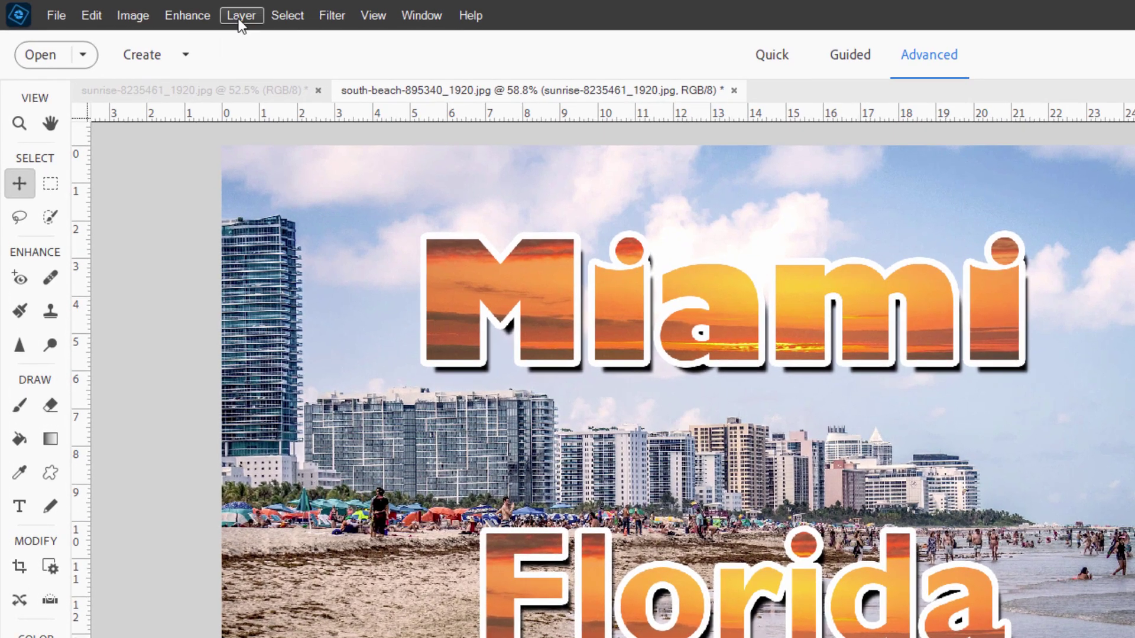
pyautogui.click(159, 12)
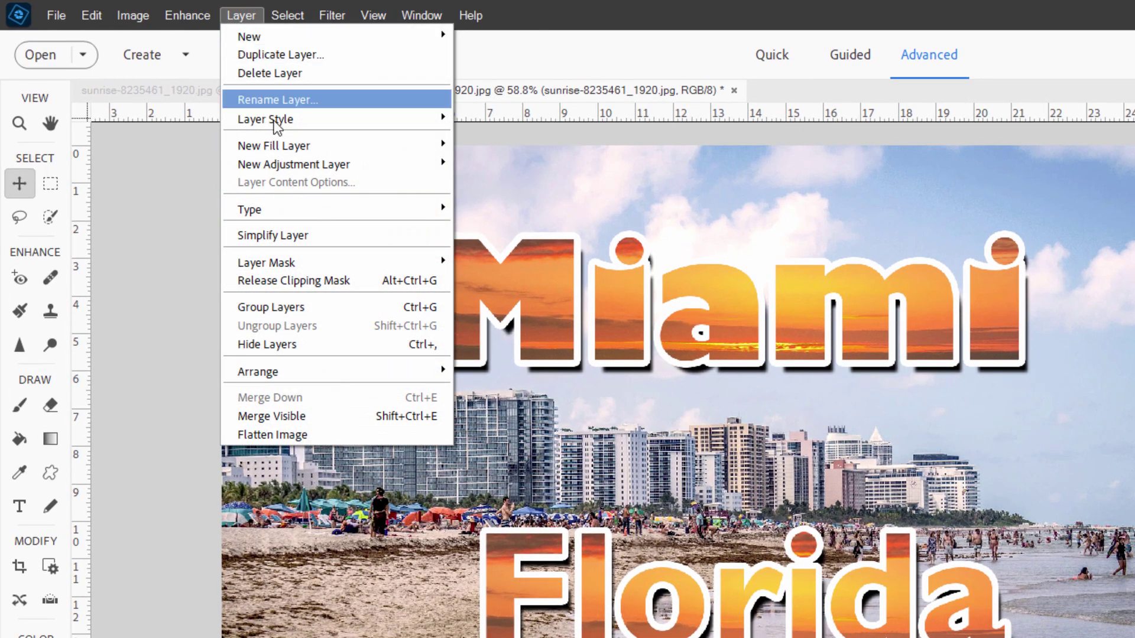
pyautogui.moveTo(293, 163)
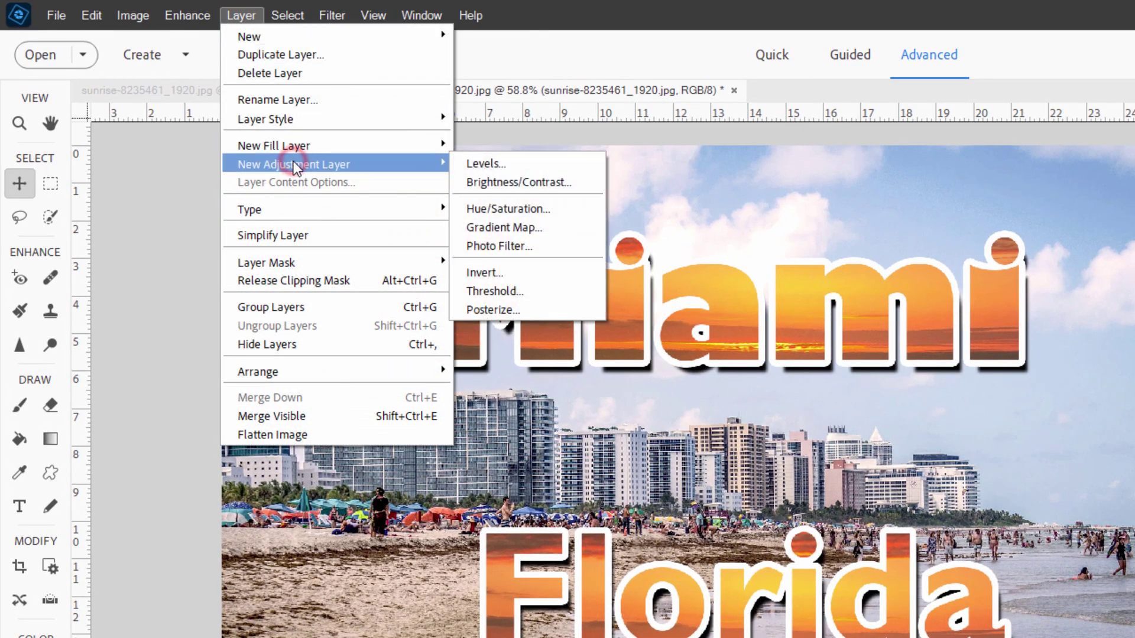
pyautogui.click(548, 208)
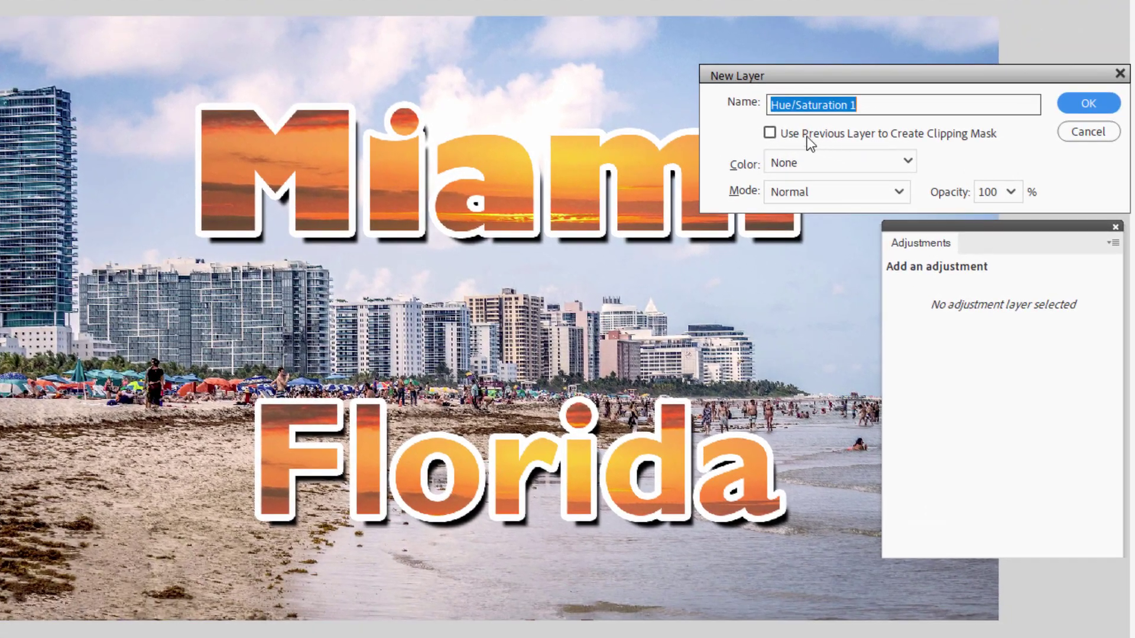
pyautogui.click(1086, 104)
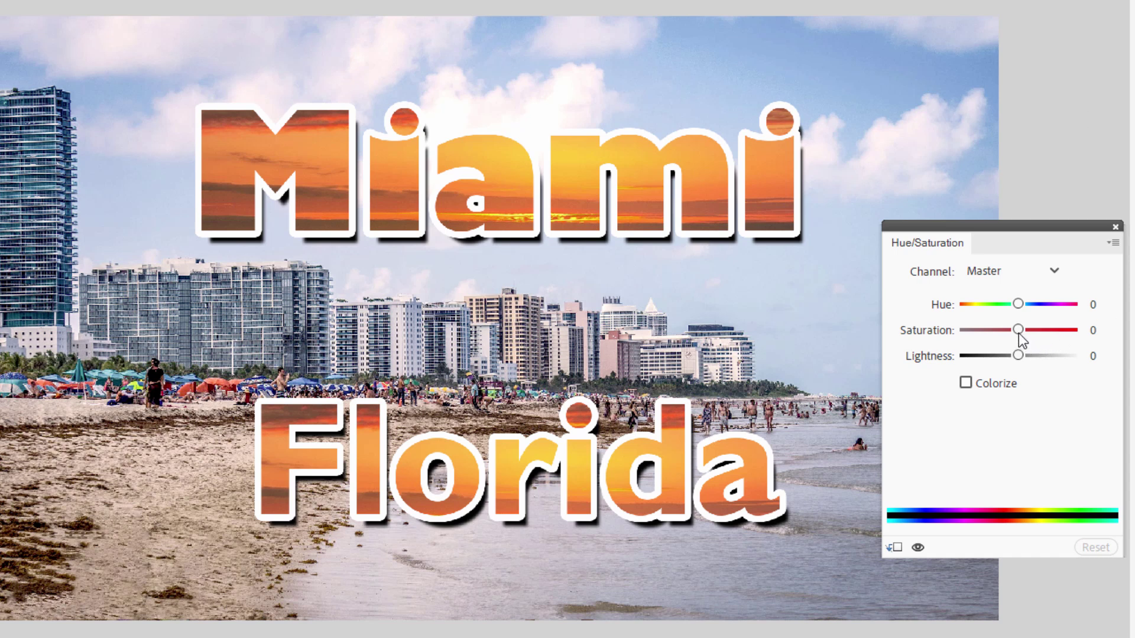
pyautogui.moveTo(1018, 332); pyautogui.dragTo(1032, 328)
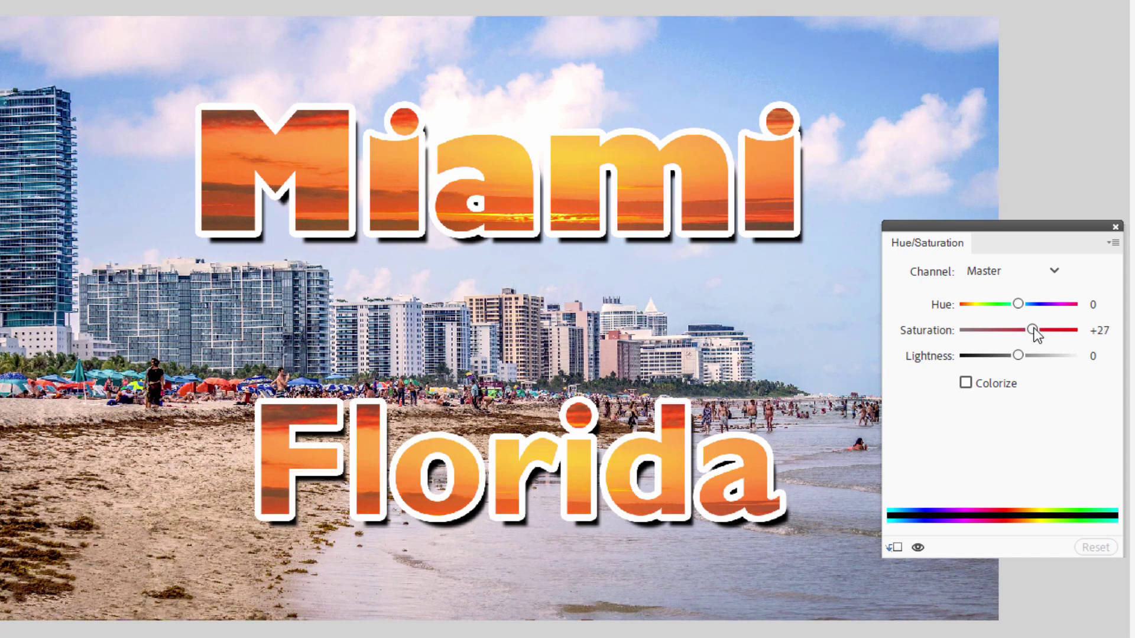
pyautogui.click(919, 548)
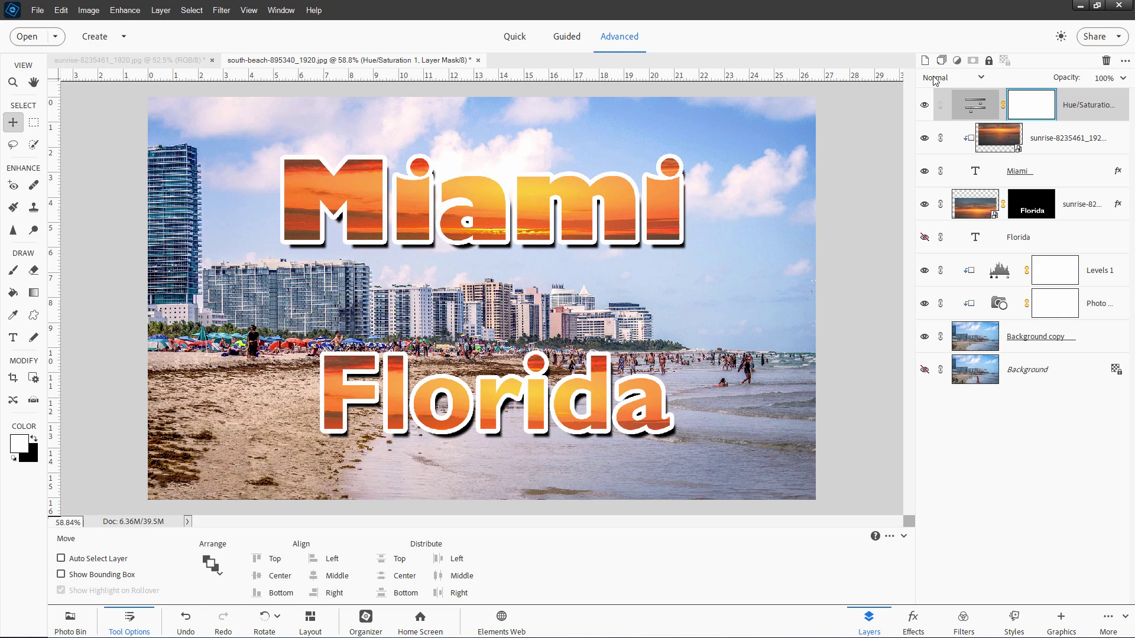
# - Add an empty Layer 1 above the Hue/Saturation layer and switch to the Brush tool
pyautogui.click(926, 60)
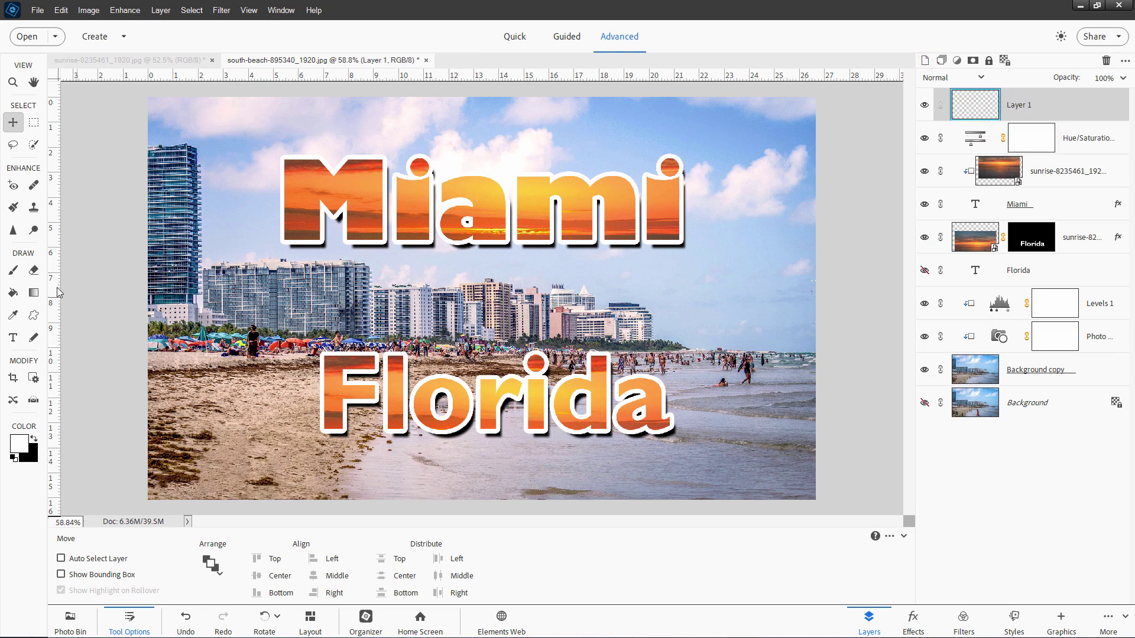
pyautogui.click(12, 271)
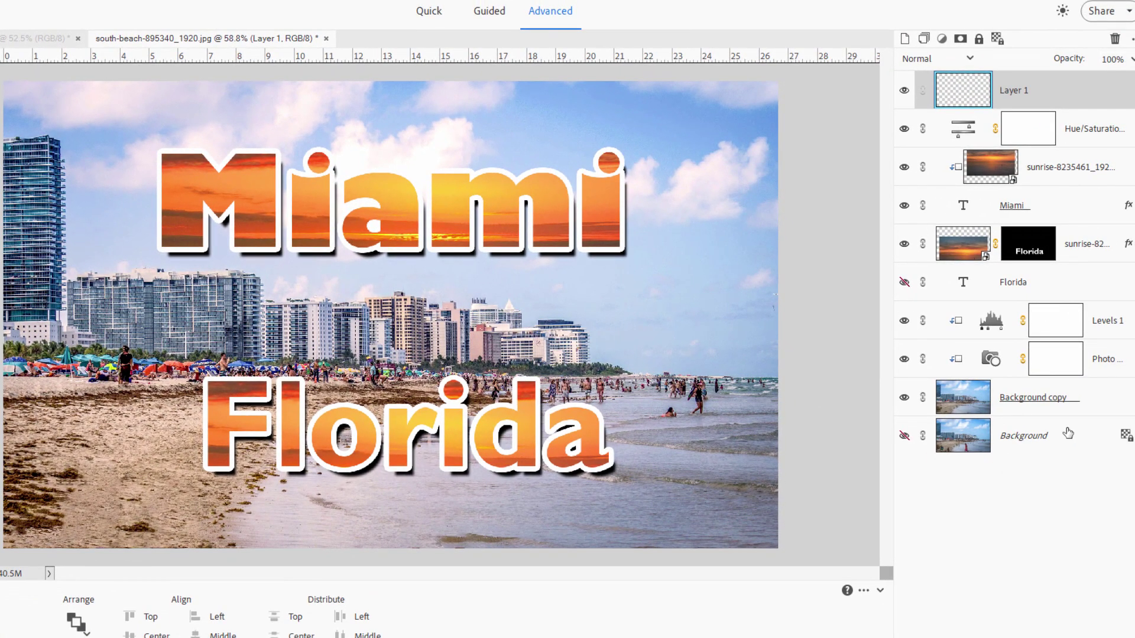
# - Duplicate the Background layer as Background copy 2 and move it to the top of the stack
pyautogui.click(1067, 437)
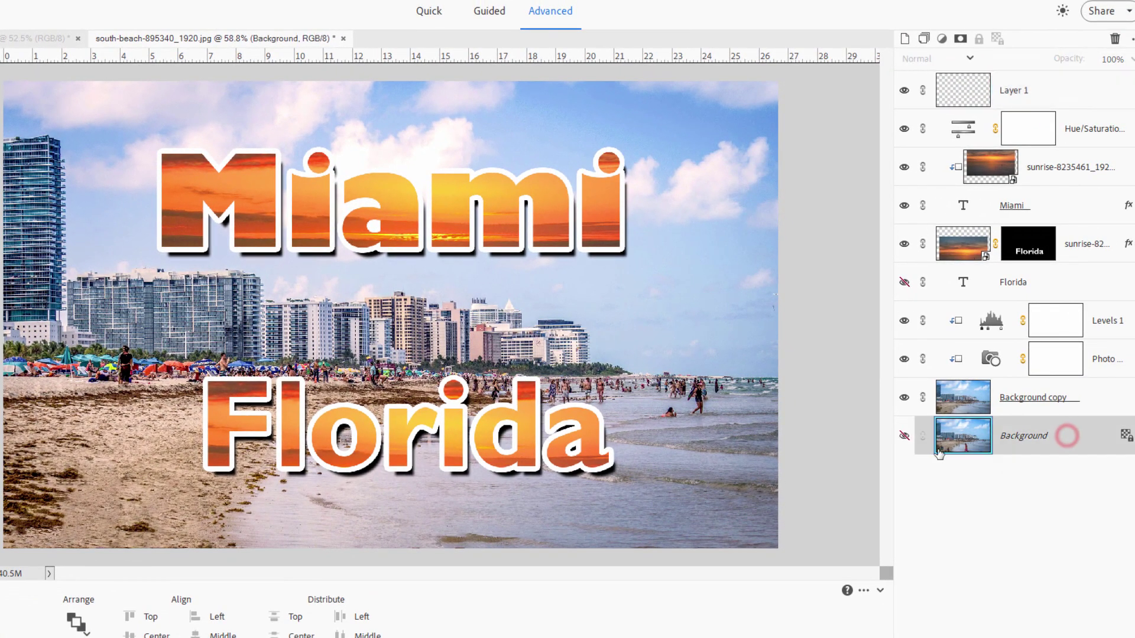
pyautogui.rightClick(1018, 443)
pyautogui.click(1063, 475)
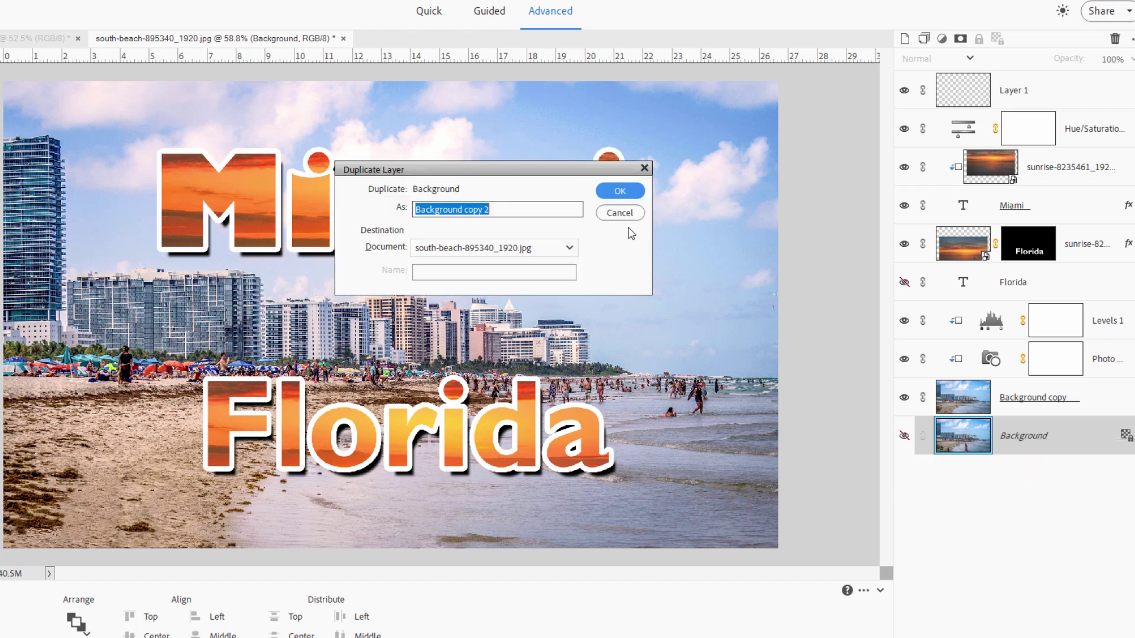
pyautogui.click(613, 191)
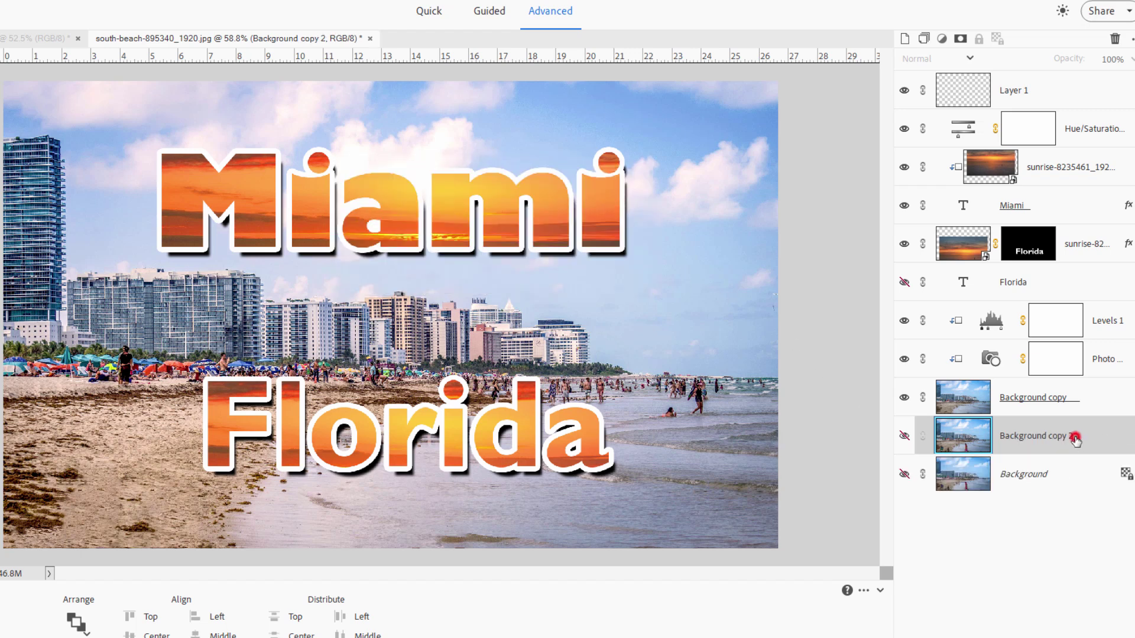
pyautogui.moveTo(1073, 438); pyautogui.dragTo(905, 89)
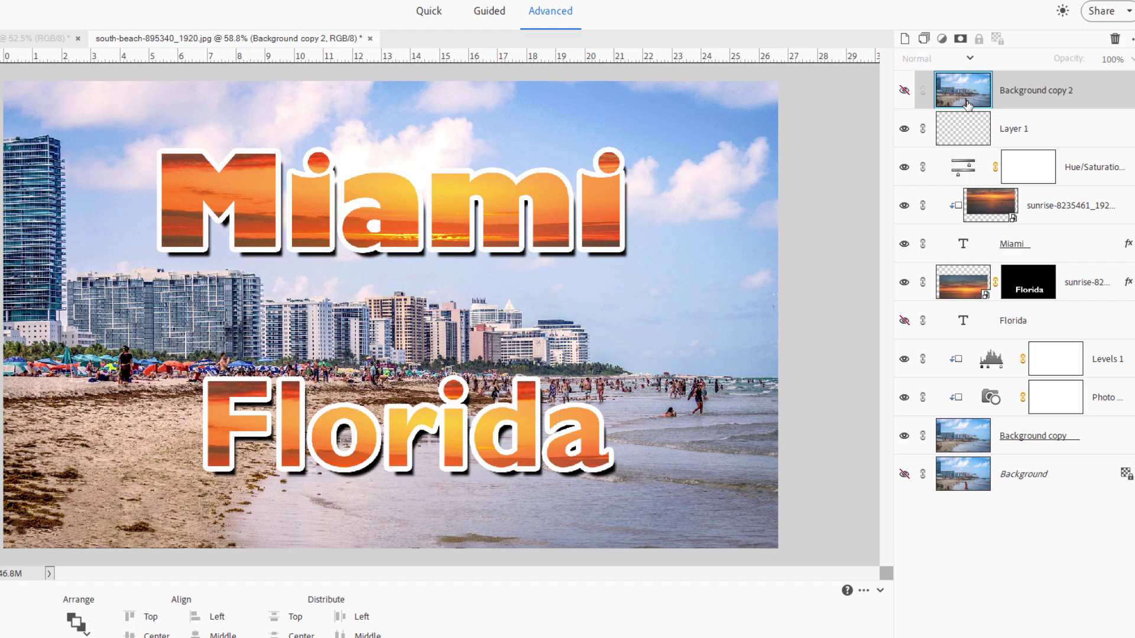
# - Toggle Background copy 2's visibility to compare the original against the edit, leaving it hidden
pyautogui.click(904, 92)
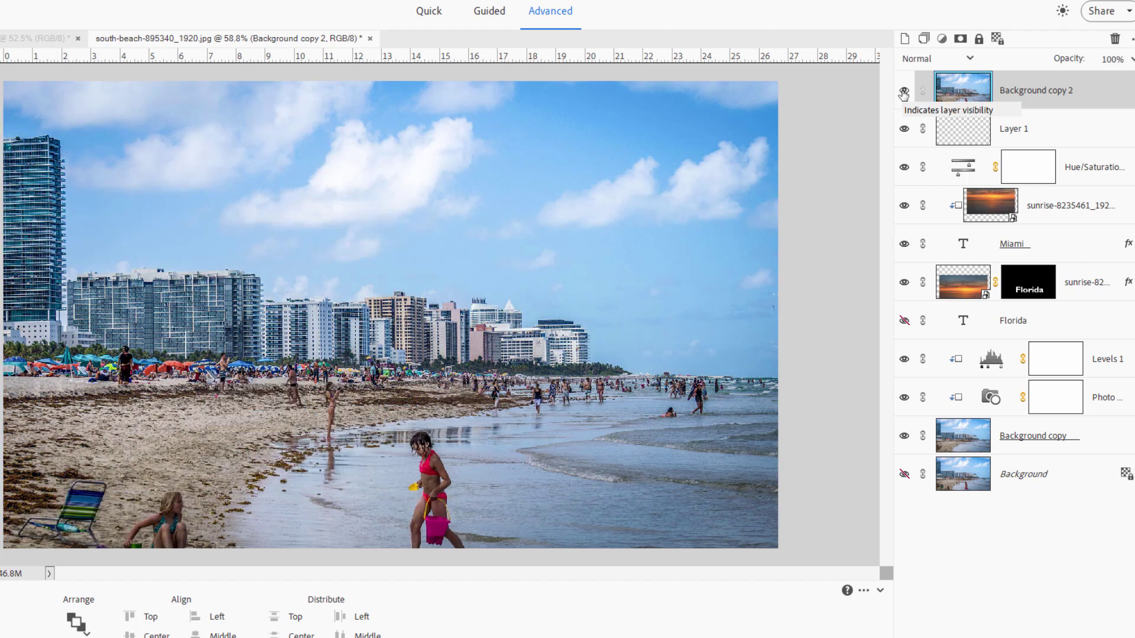
pyautogui.click(904, 92)
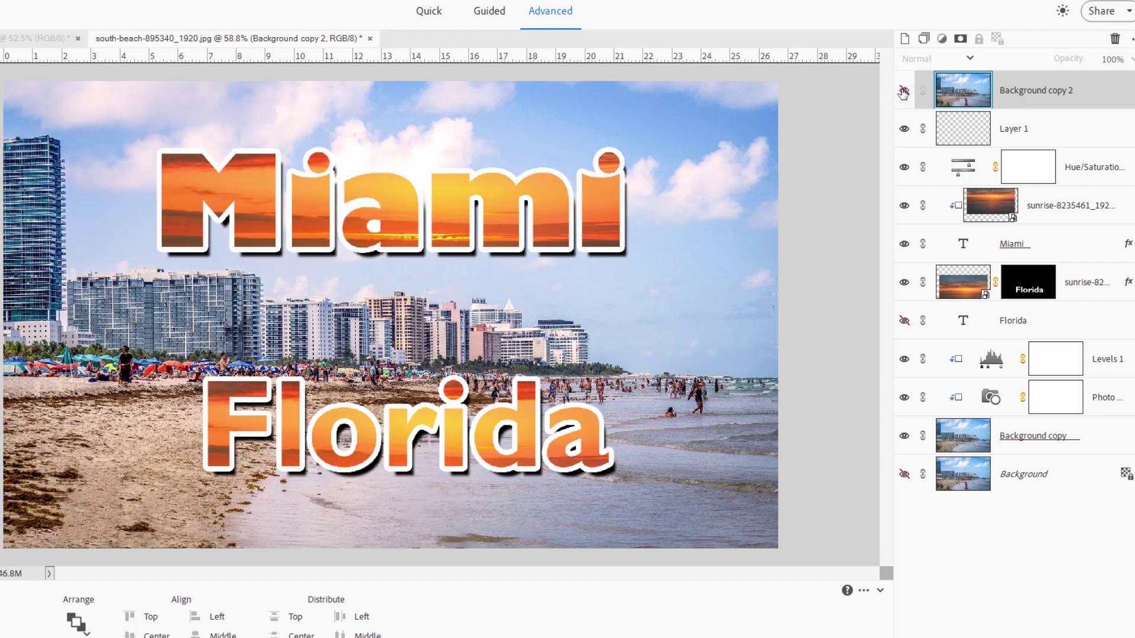
pyautogui.click(904, 92)
pyautogui.click(904, 92)
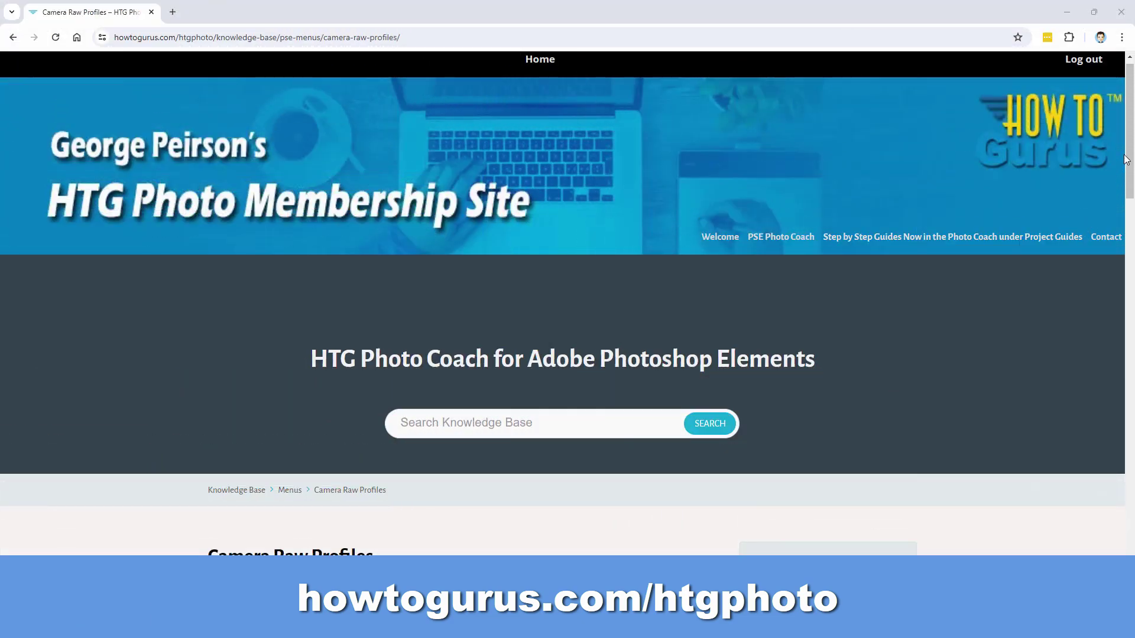
pyautogui.moveTo(1131, 136); pyautogui.dragTo(1133, 278)
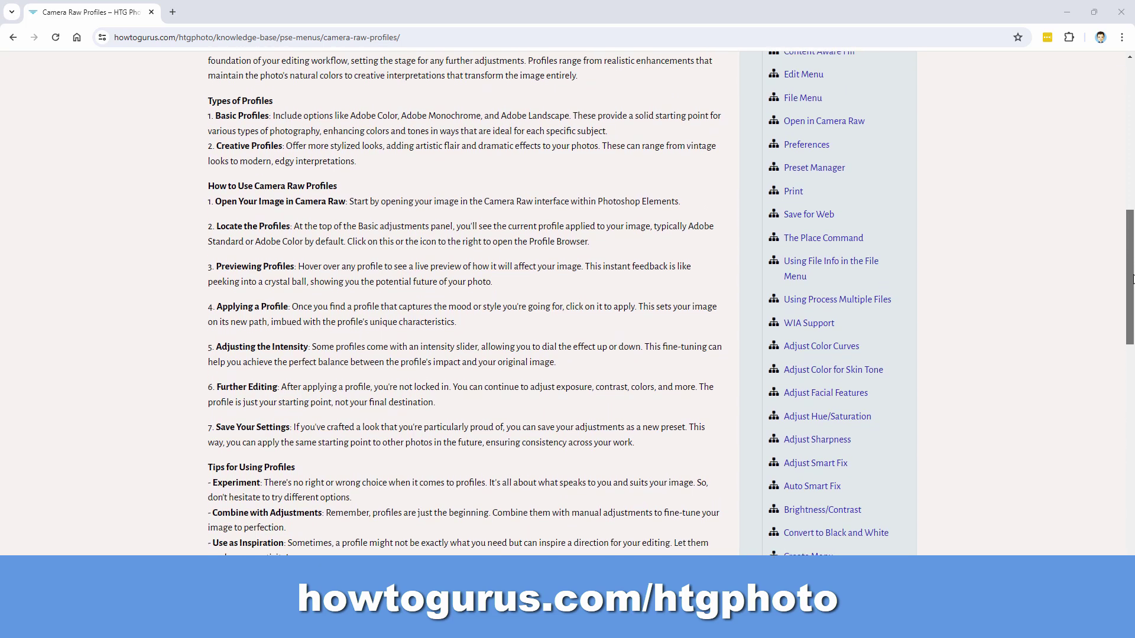